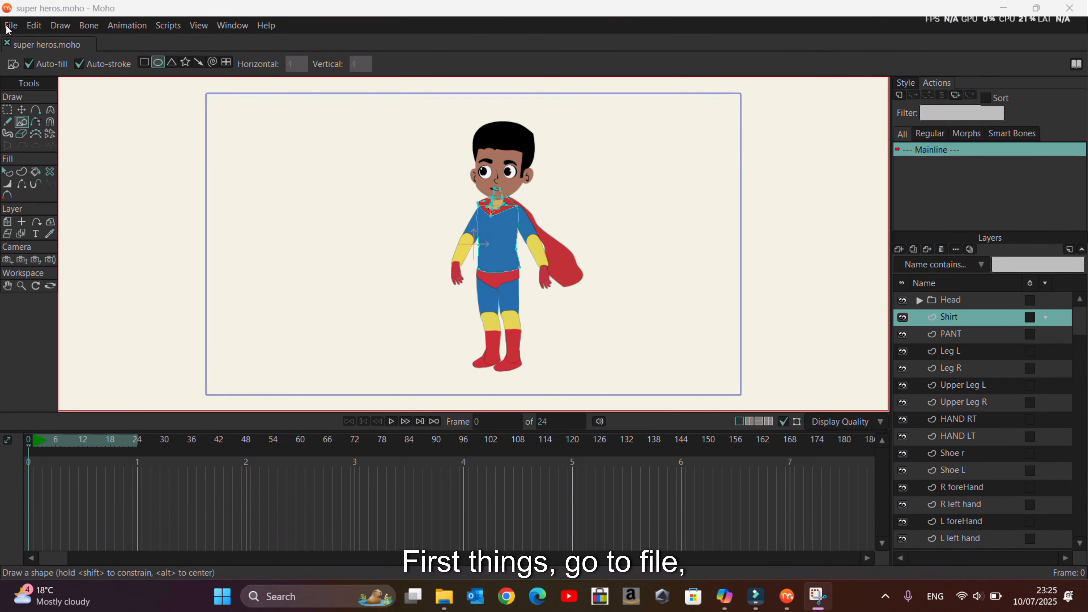
Step: Start a new project and add a vector layer named "face" above the superhero boy reference image
click(9, 27)
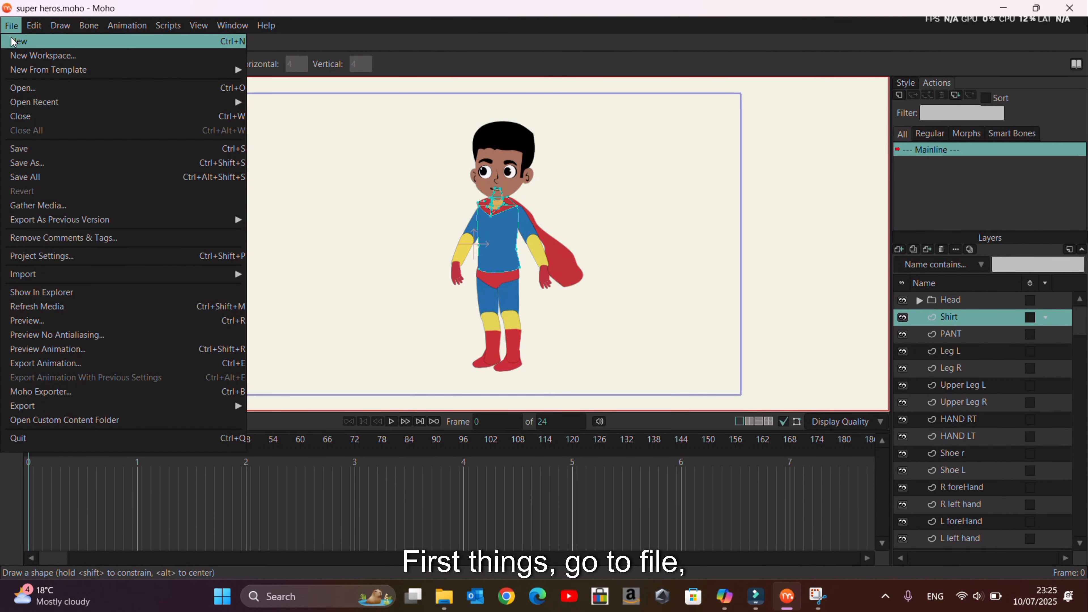
click(28, 42)
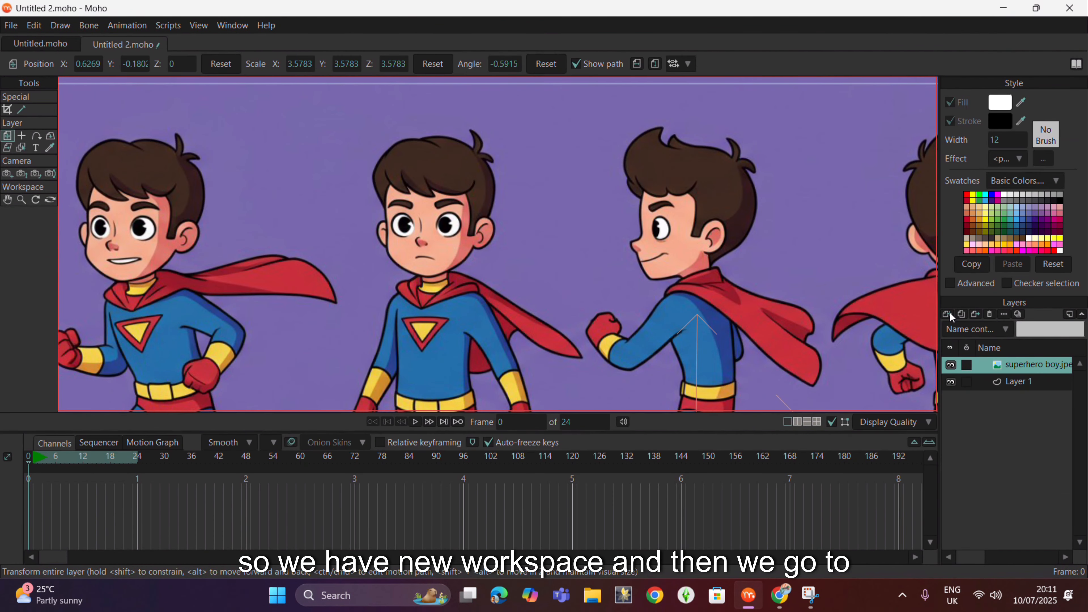
click(947, 314)
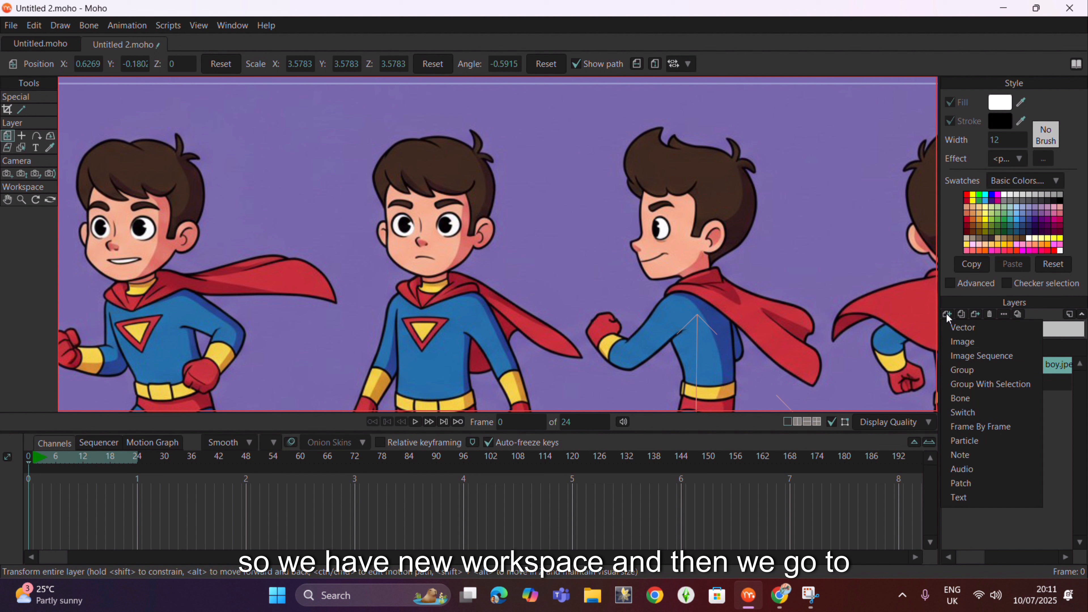
click(966, 327)
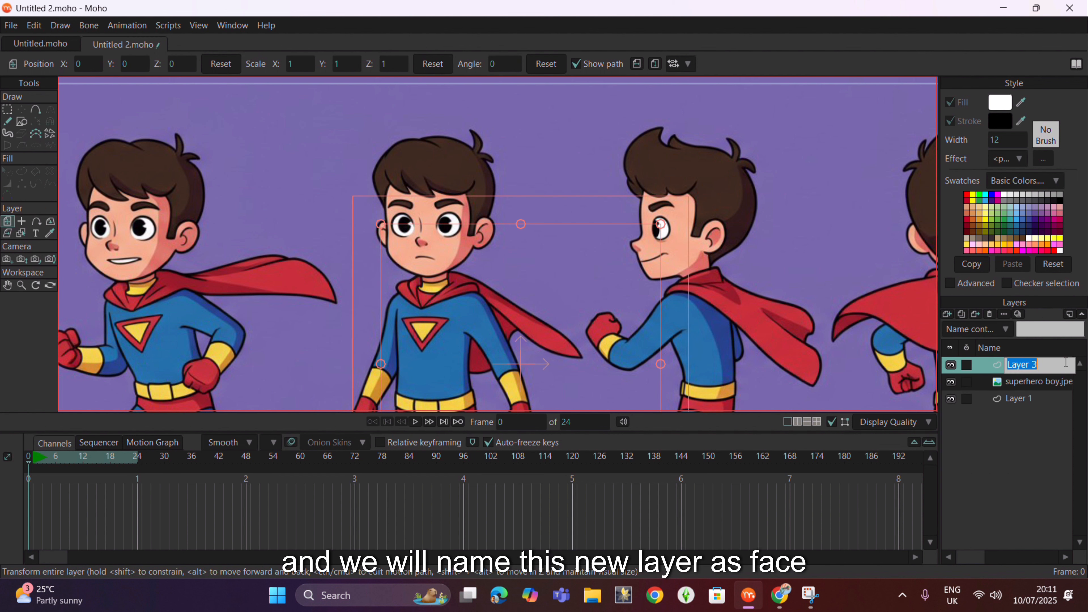
text(face)
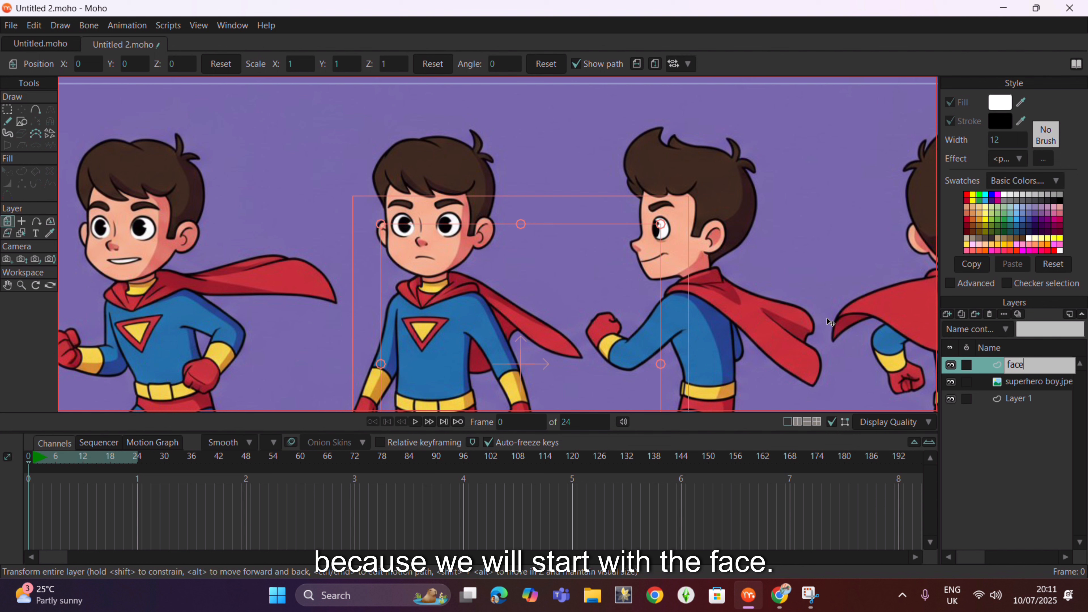
key(Return)
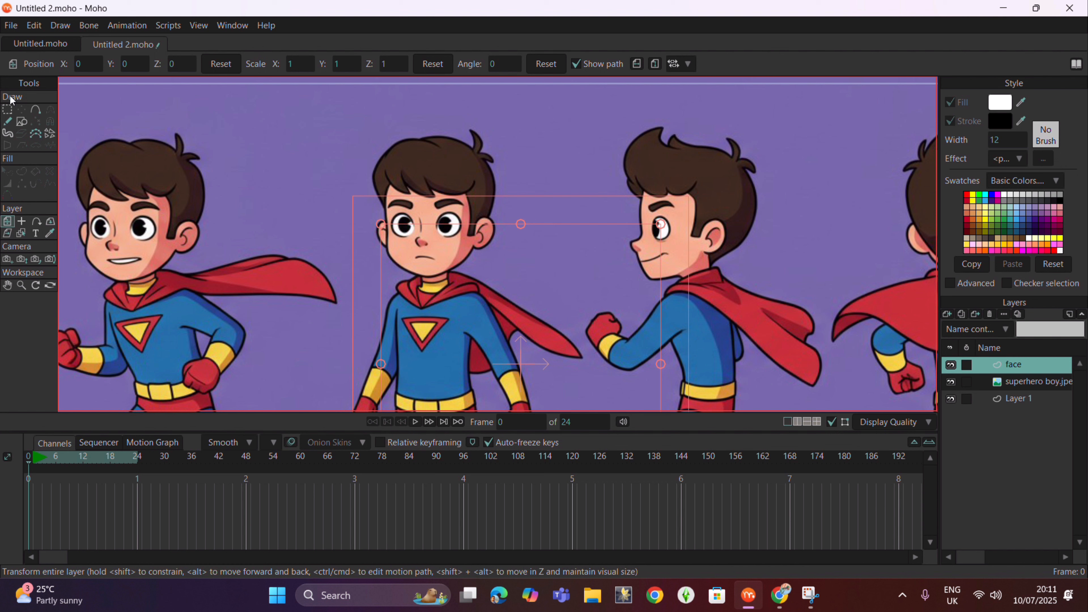
Step: Draw an oval without fill or stroke over the head of the front-facing boy with the Draw Shape tool
click(21, 125)
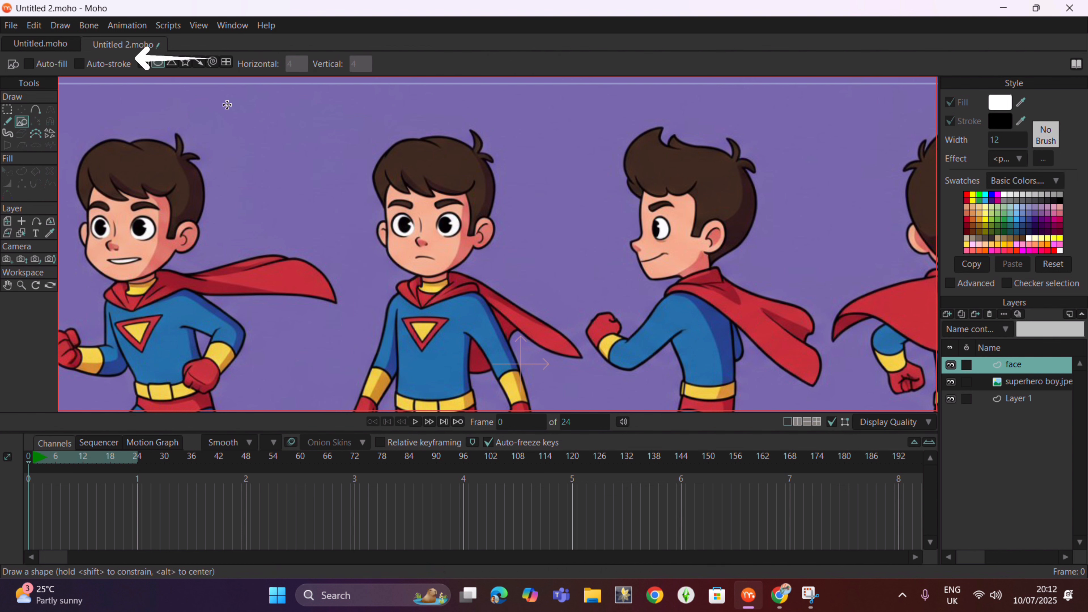
drag(368, 142, 487, 279)
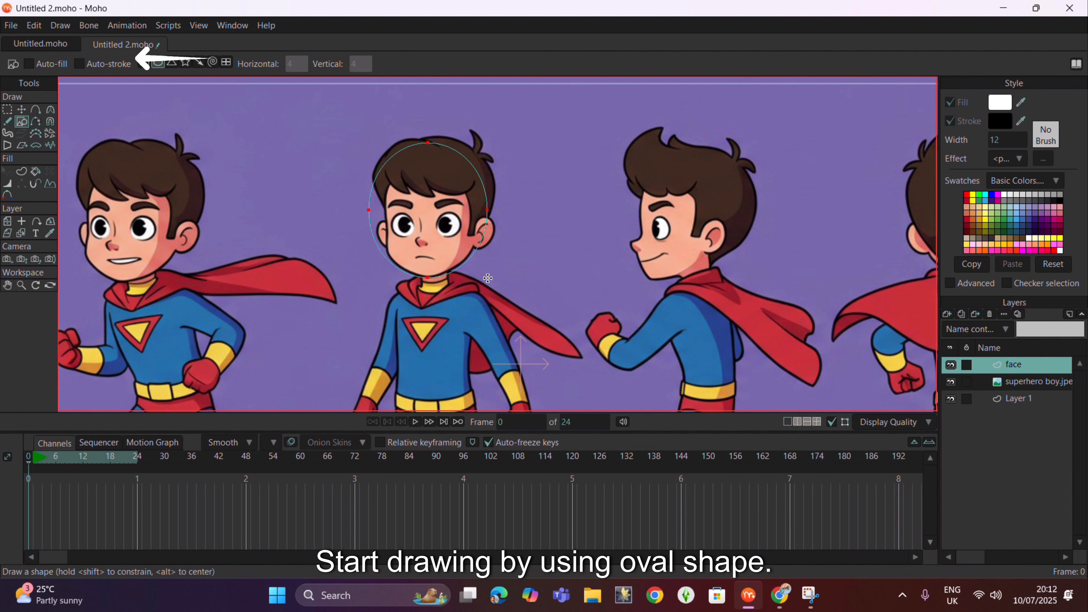
scroll(454, 216, up, 4)
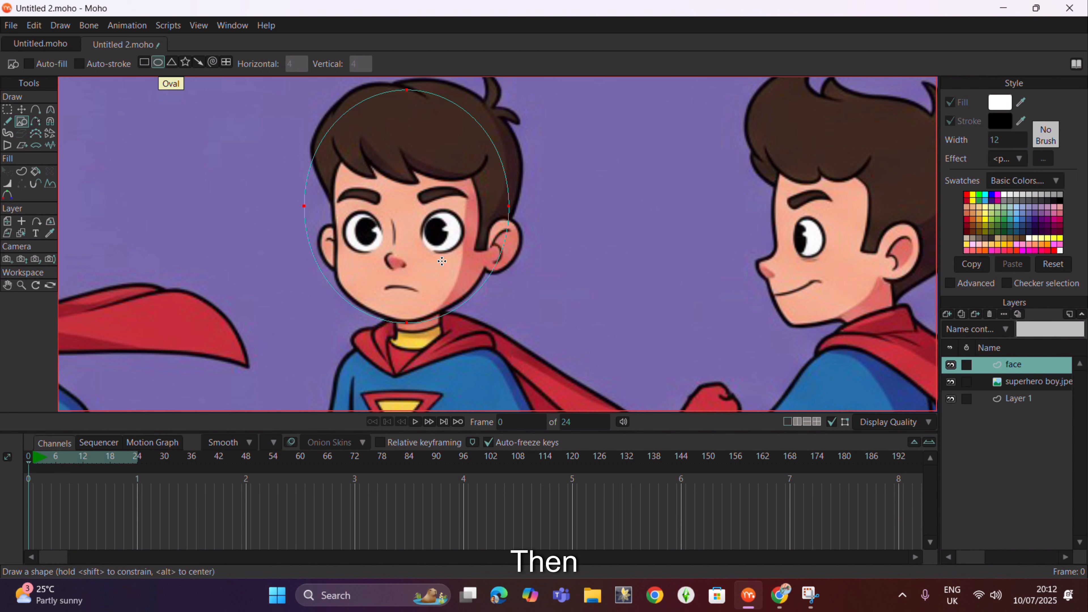
Step: Move the oval's side and top points inward with the Transform Points tool to fit the boy's head
key(t)
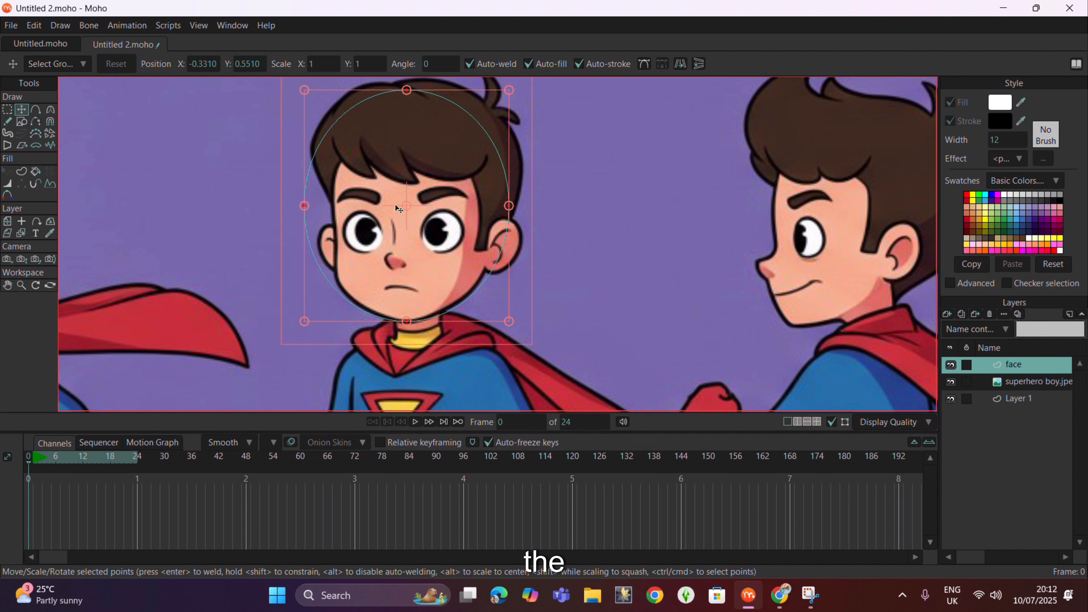
scroll(403, 86, up, 5)
scroll(431, 155, down, 5)
scroll(437, 128, up, 3)
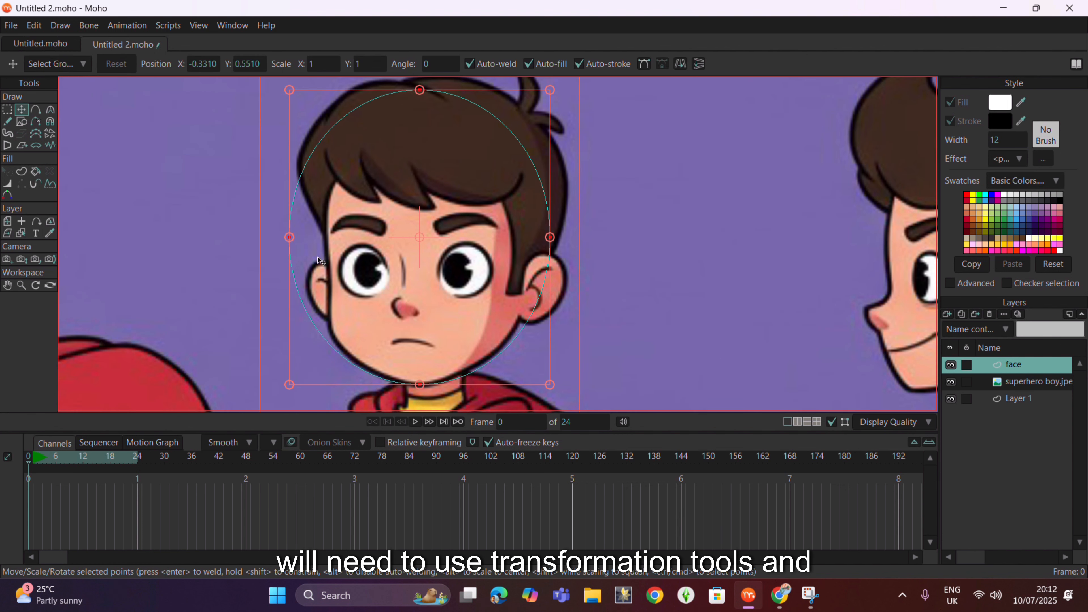
click(289, 237)
drag(317, 241, 311, 238)
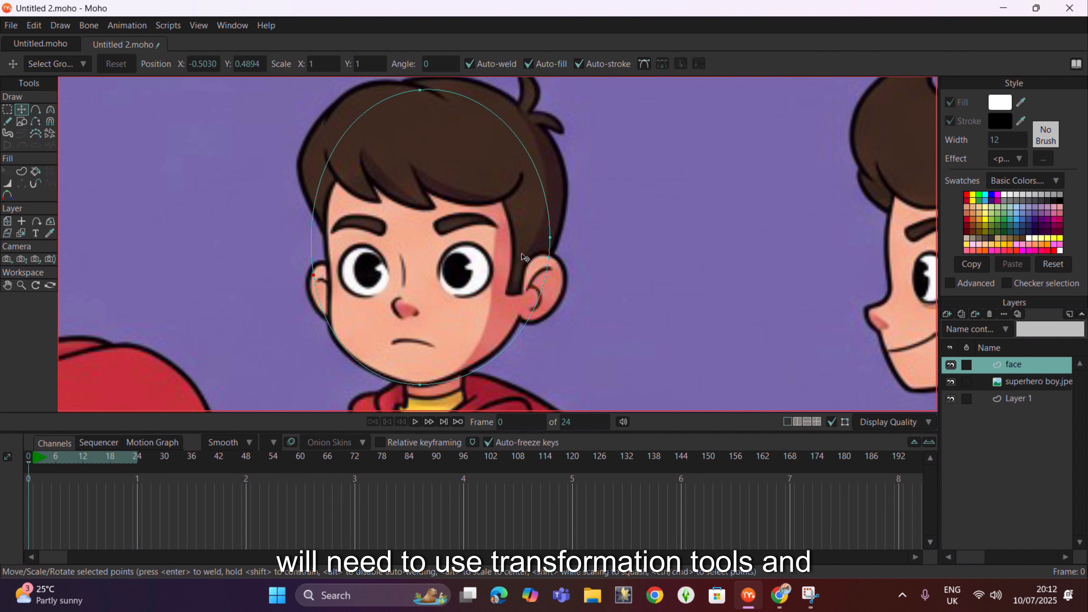
drag(550, 238, 541, 237)
drag(422, 91, 422, 105)
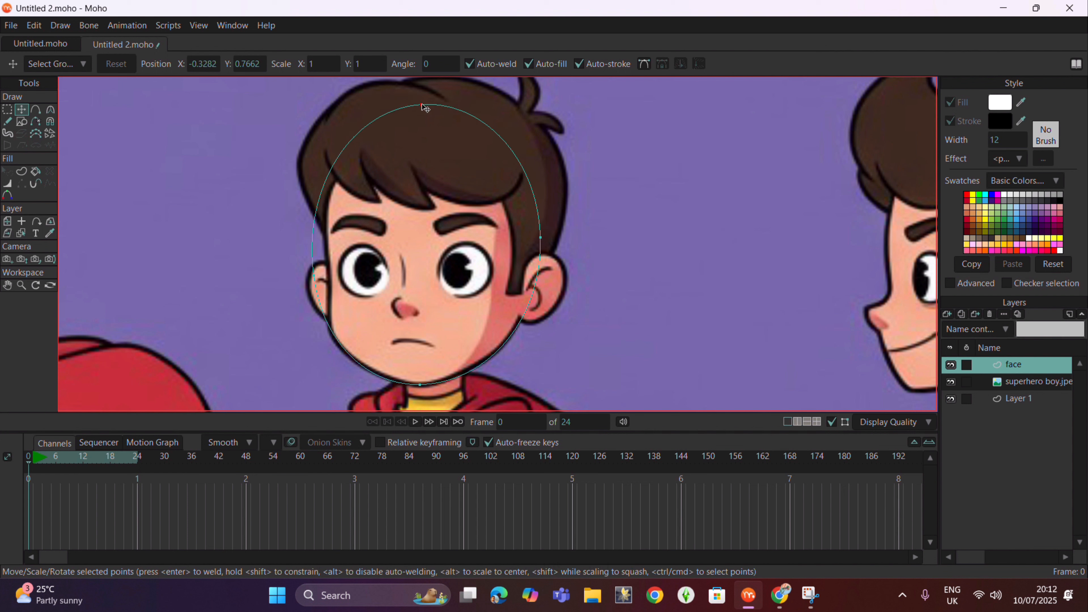
Step: Add points to the face outline at the left jaw and left temple and fit that side to the reference
click(36, 109)
click(333, 332)
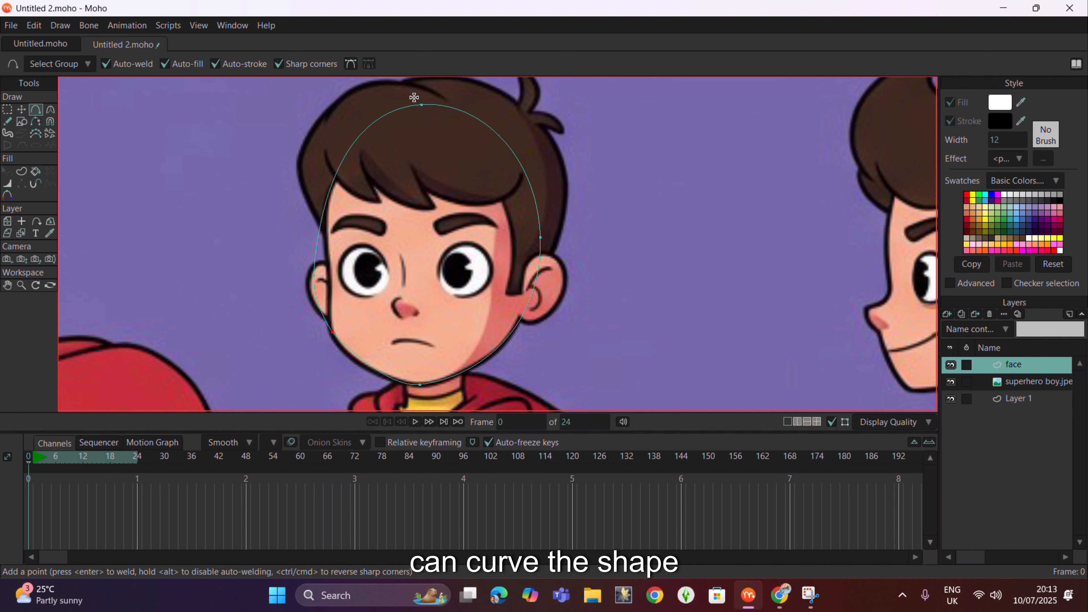
click(332, 198)
key(t)
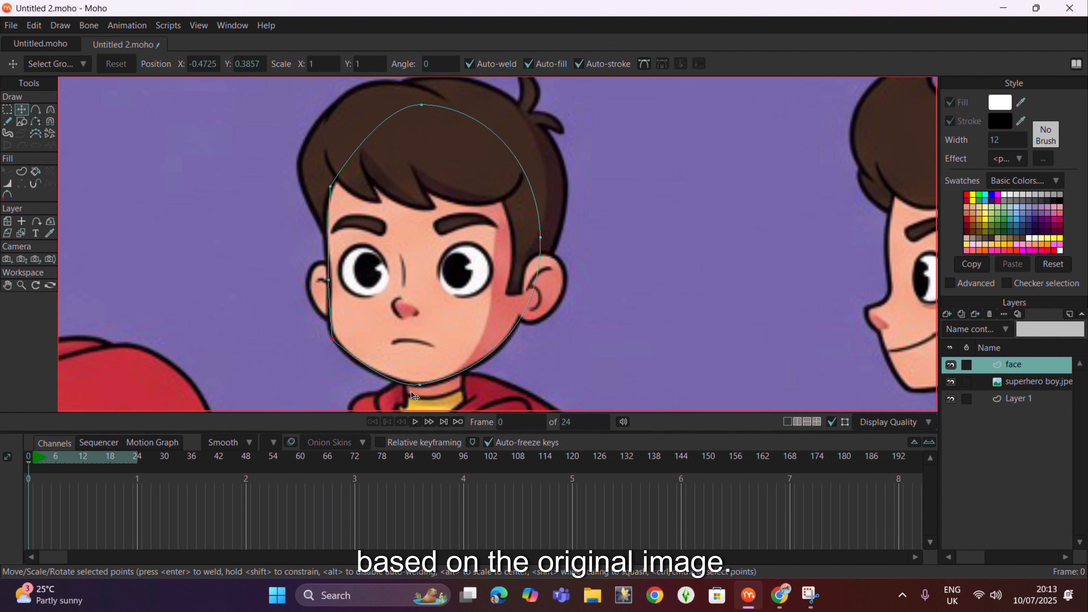
Step: Curve the left jaw point to about 0.24 and the left temple point to about 0.20, and shift the chin point slightly right
click(50, 110)
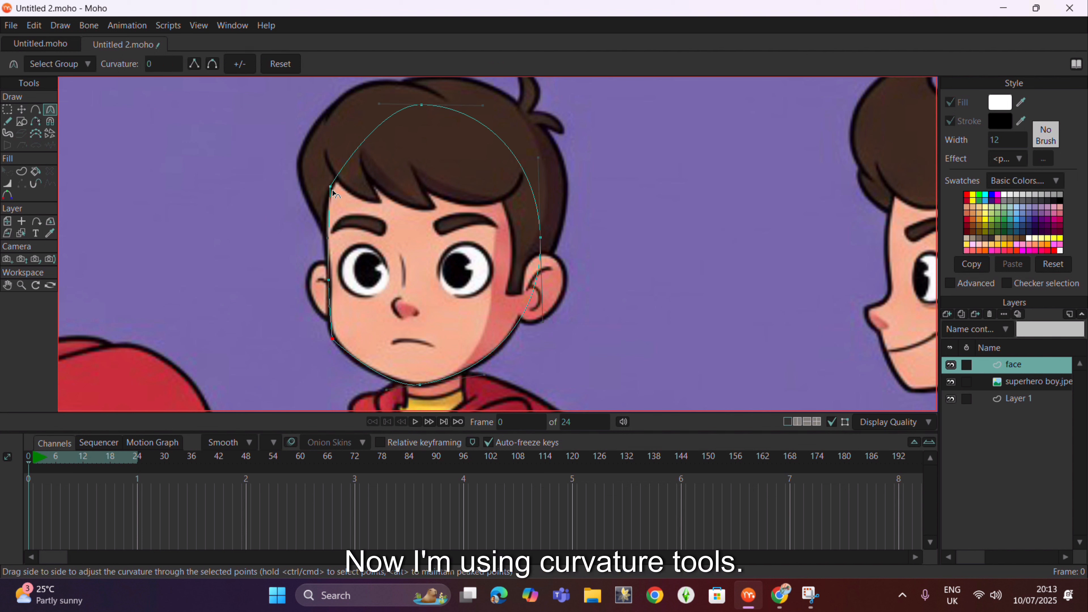
drag(338, 343, 405, 237)
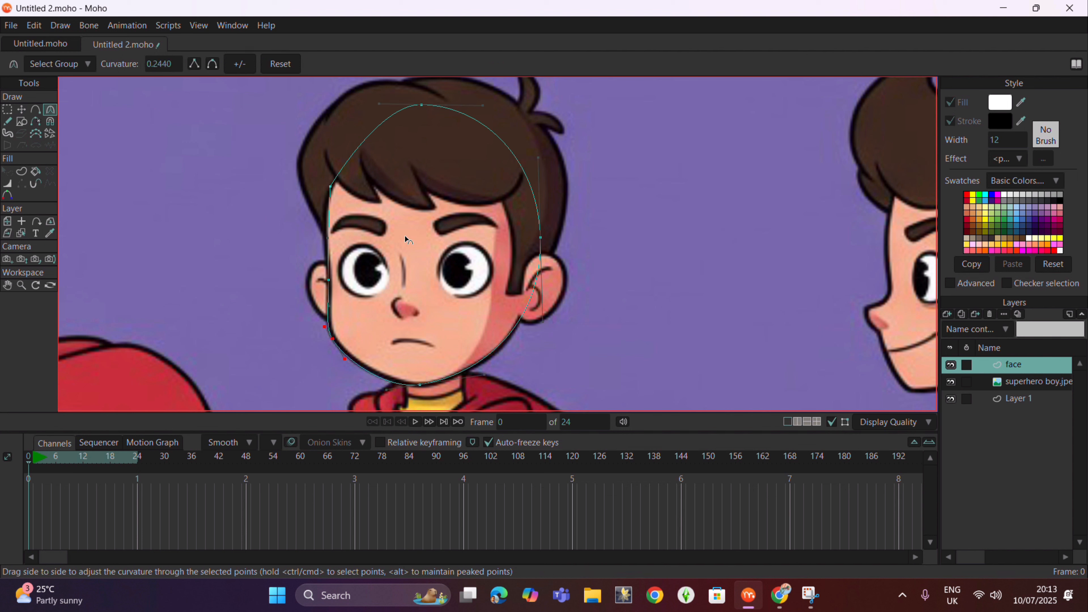
drag(333, 187, 513, 157)
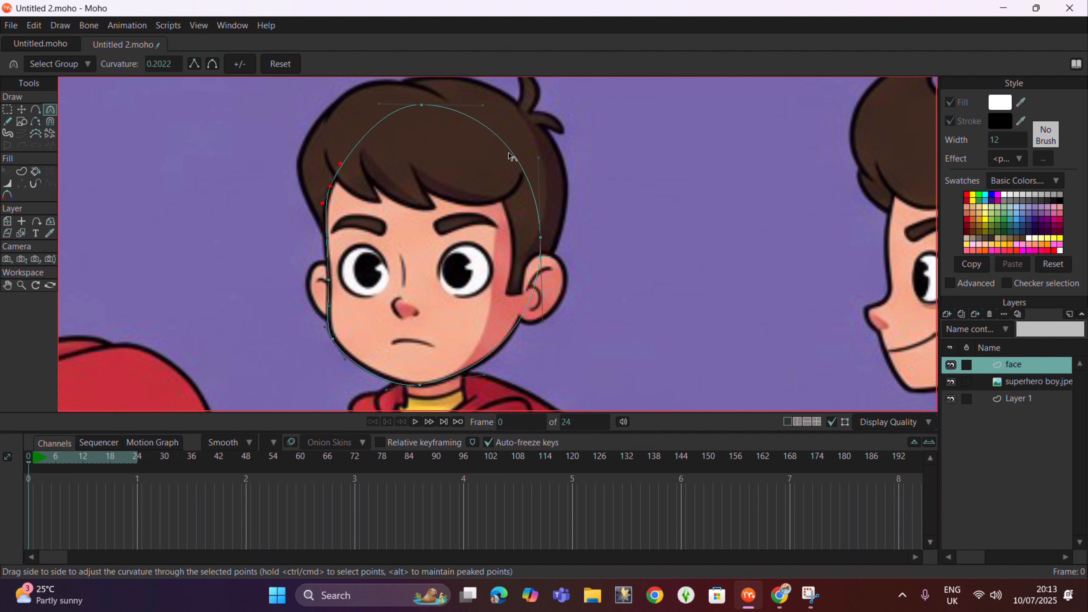
key(t)
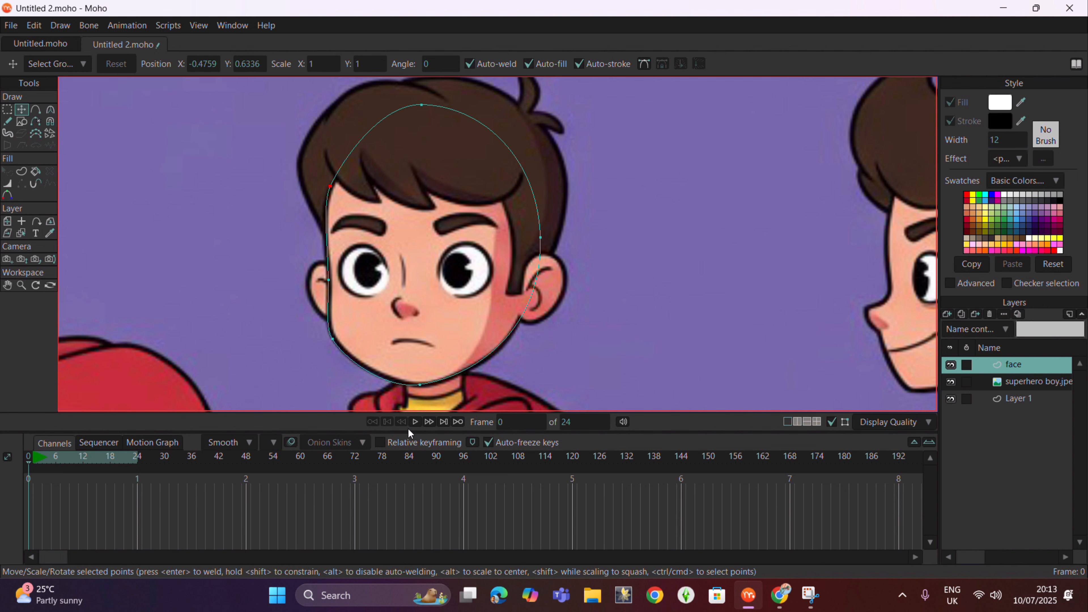
click(429, 385)
drag(430, 385, 433, 383)
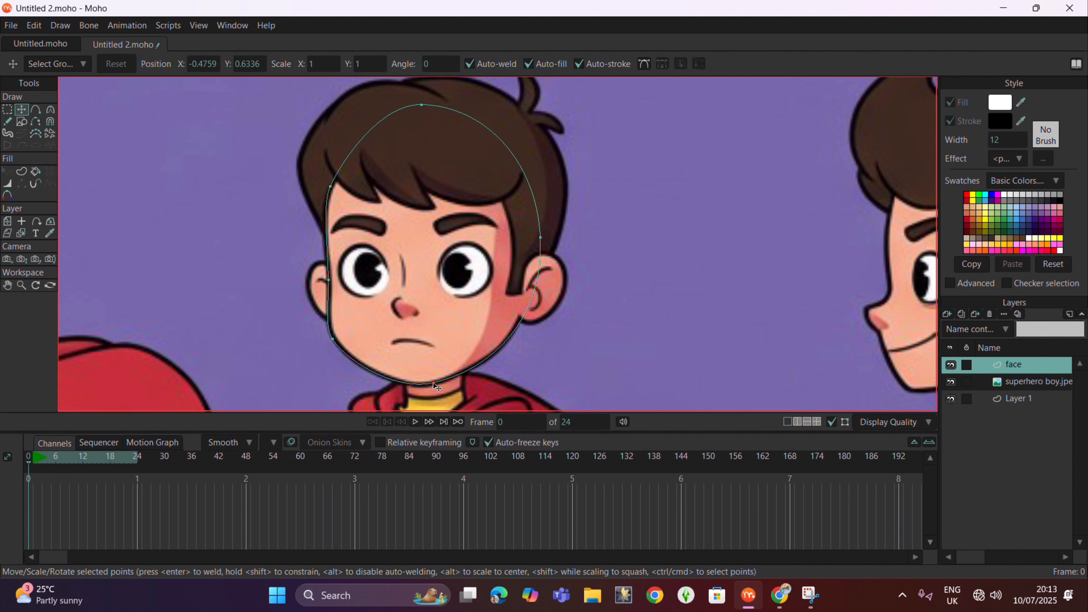
Step: Create a filled and stroked shape from the closed face outline
click(22, 172)
click(366, 151)
key(Return)
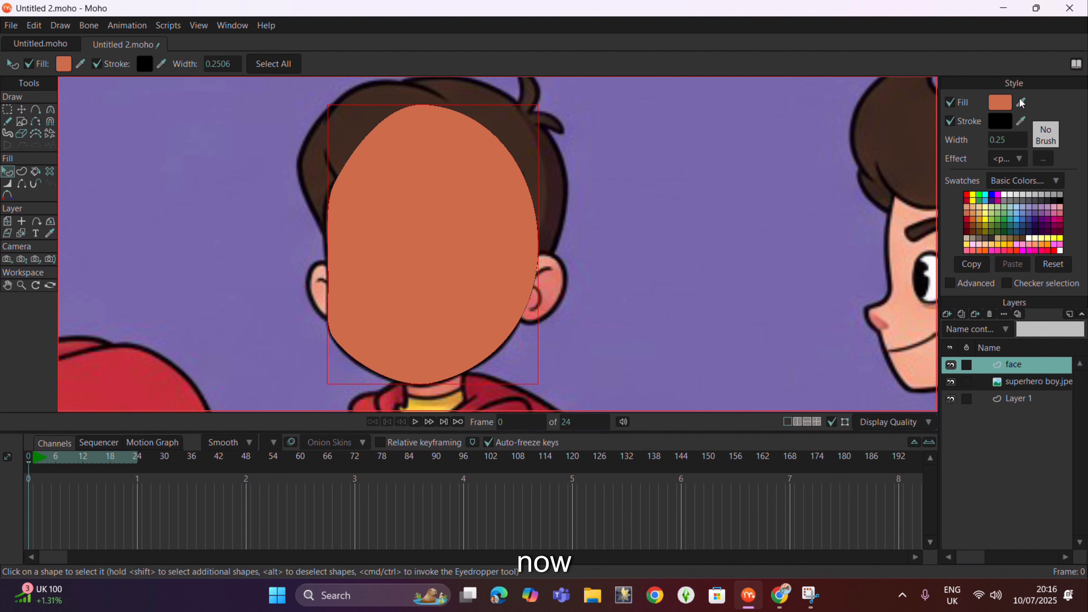
Step: Set the face shape's fill to brown, hex A9735D
click(999, 102)
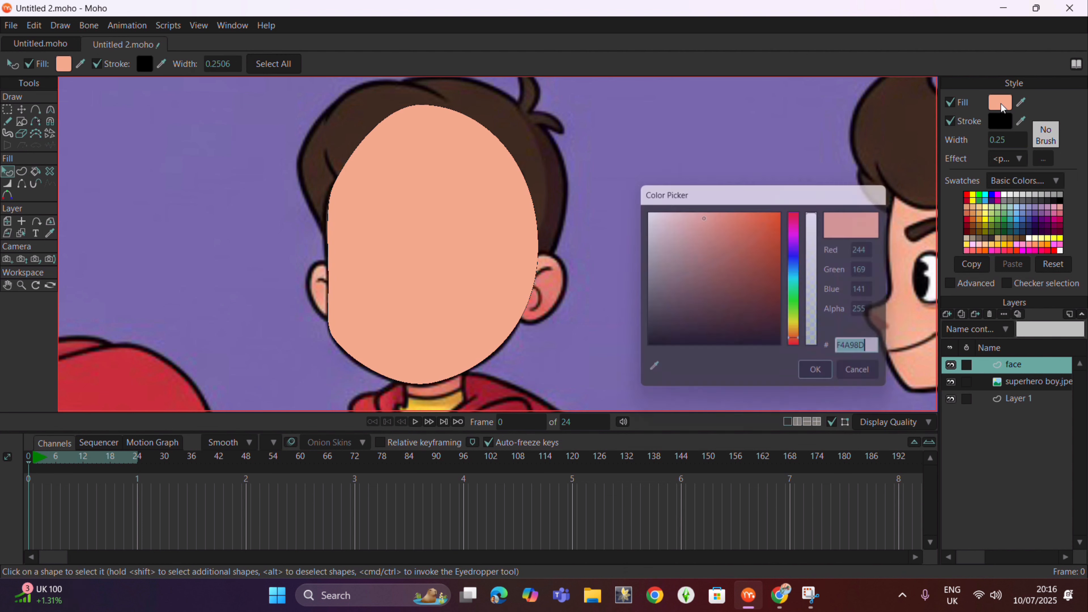
click(692, 217)
click(696, 224)
drag(696, 225, 707, 256)
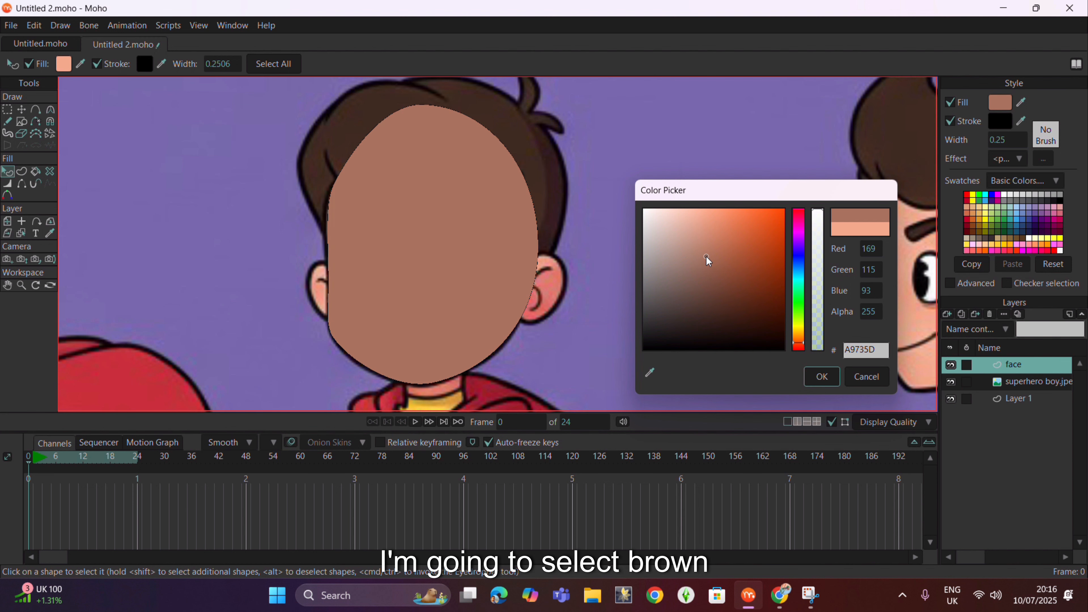
click(819, 377)
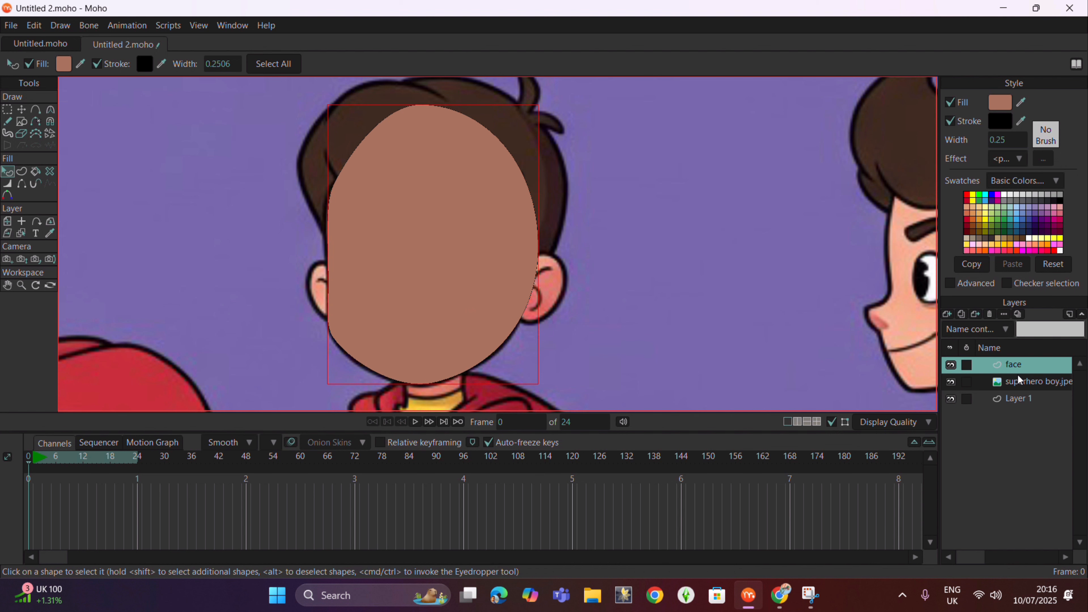
Step: Draw an oval over the left ear, adjust its points to the reference, and create a filled shape with outline from it
click(22, 122)
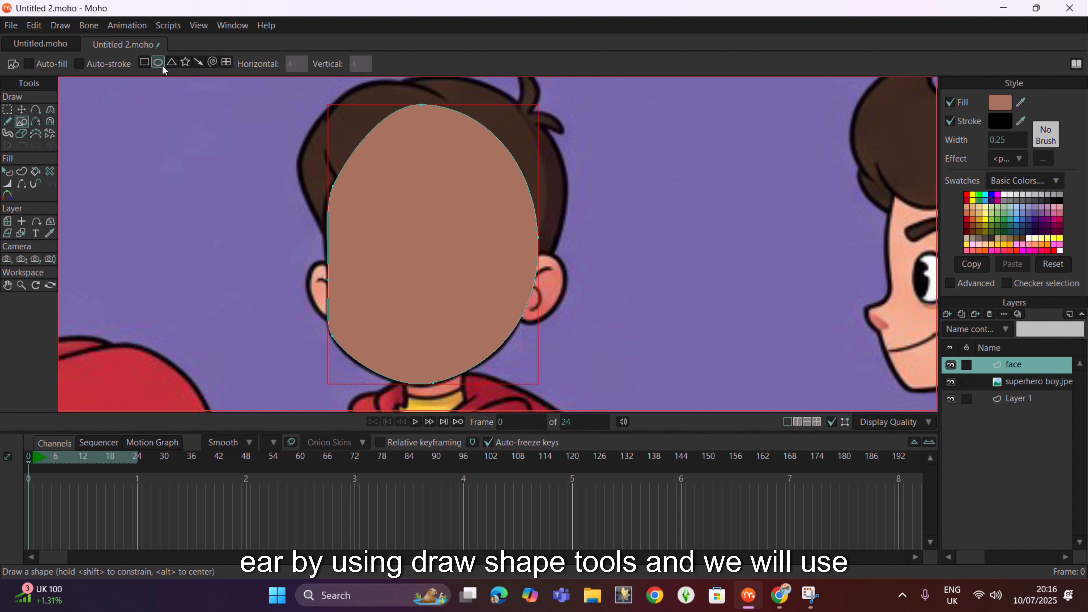
mouse_move(300, 262)
mouse_down()
mouse_move(346, 320)
mouse_move(307, 292)
mouse_move(329, 319)
mouse_move(307, 277)
mouse_up()
key(t)
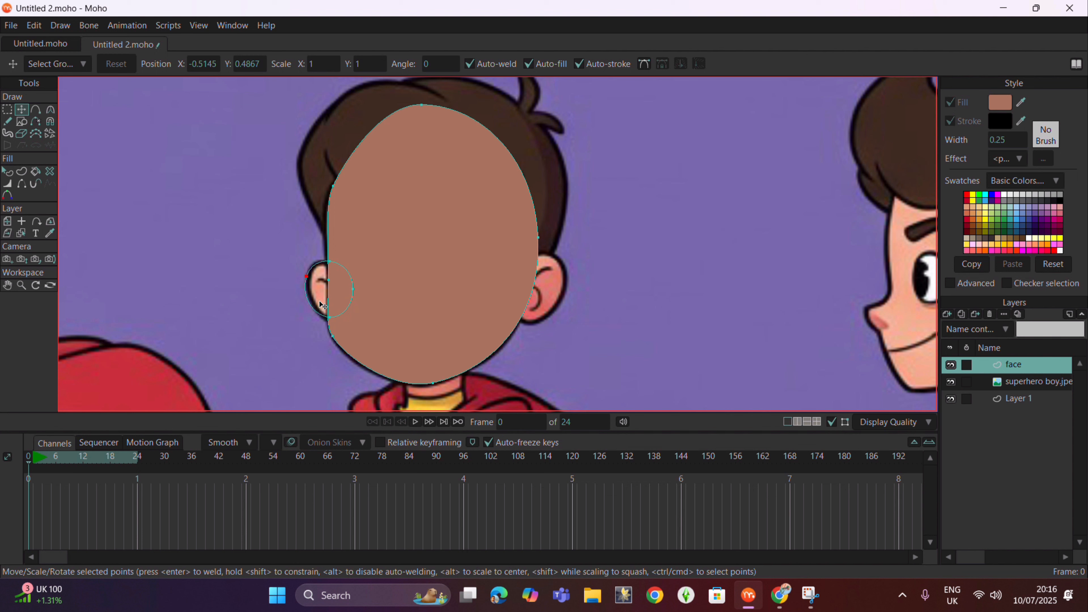
drag(330, 318, 334, 320)
click(22, 171)
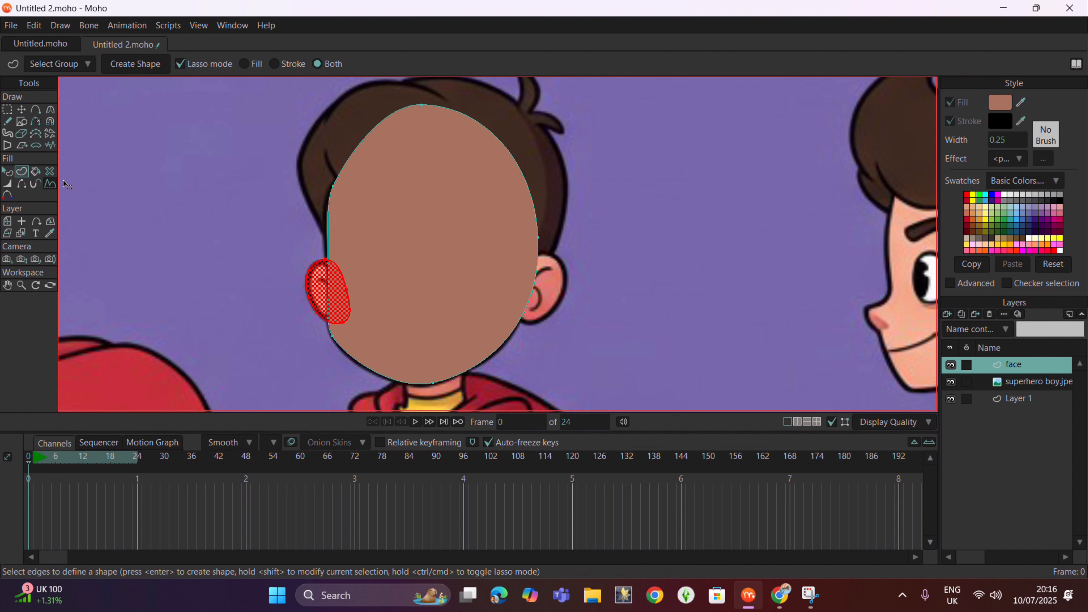
click(133, 67)
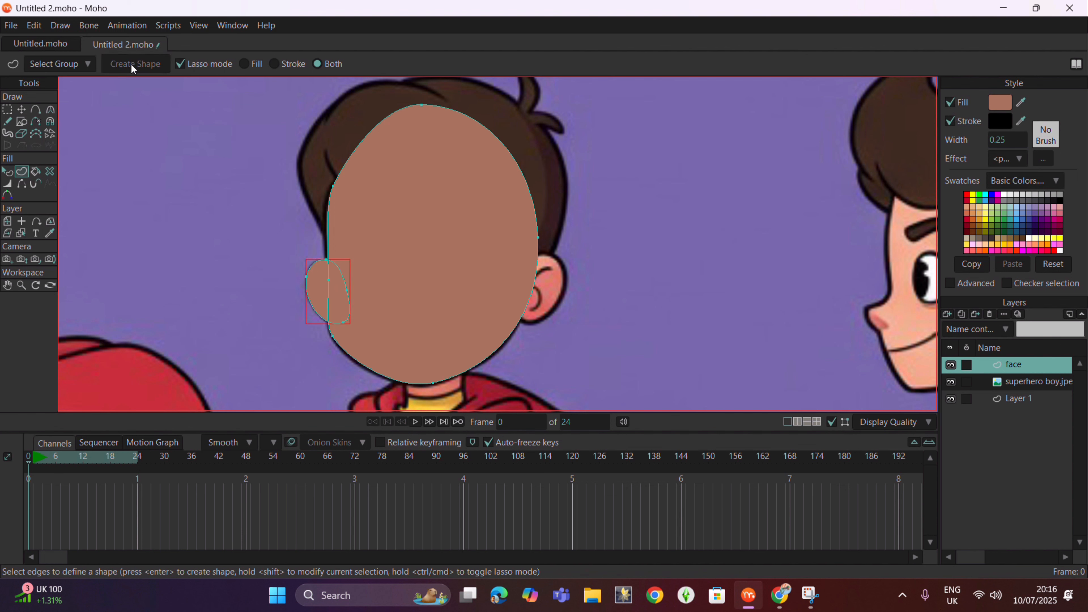
Step: Duplicate the left ear, flip the copy horizontally, and fit it over the reference's right ear
click(21, 110)
click(322, 284)
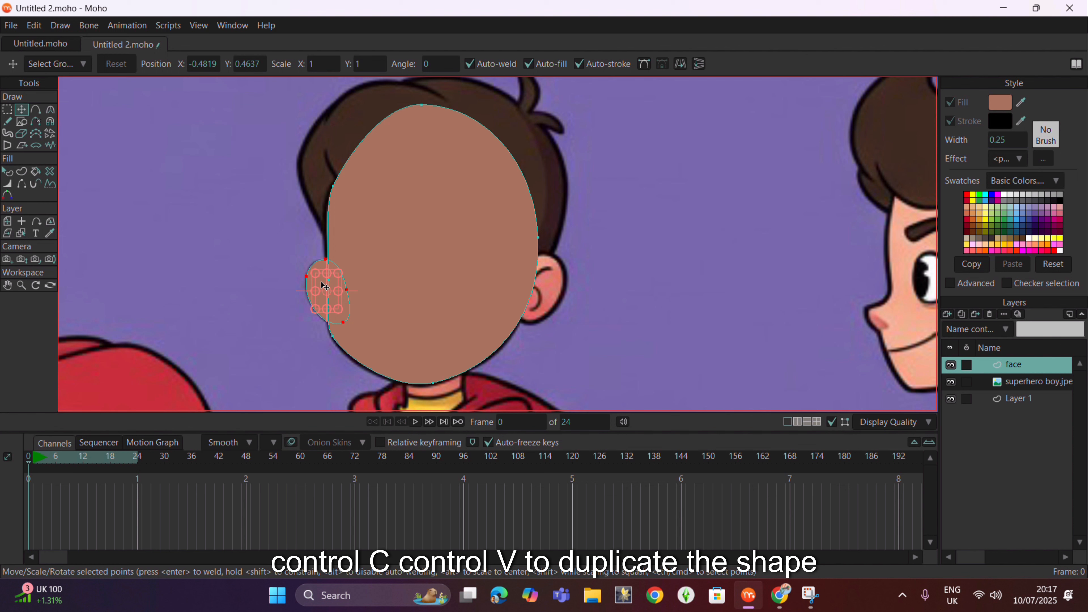
key(ctrl+c)
key(ctrl+v)
drag(325, 286, 543, 287)
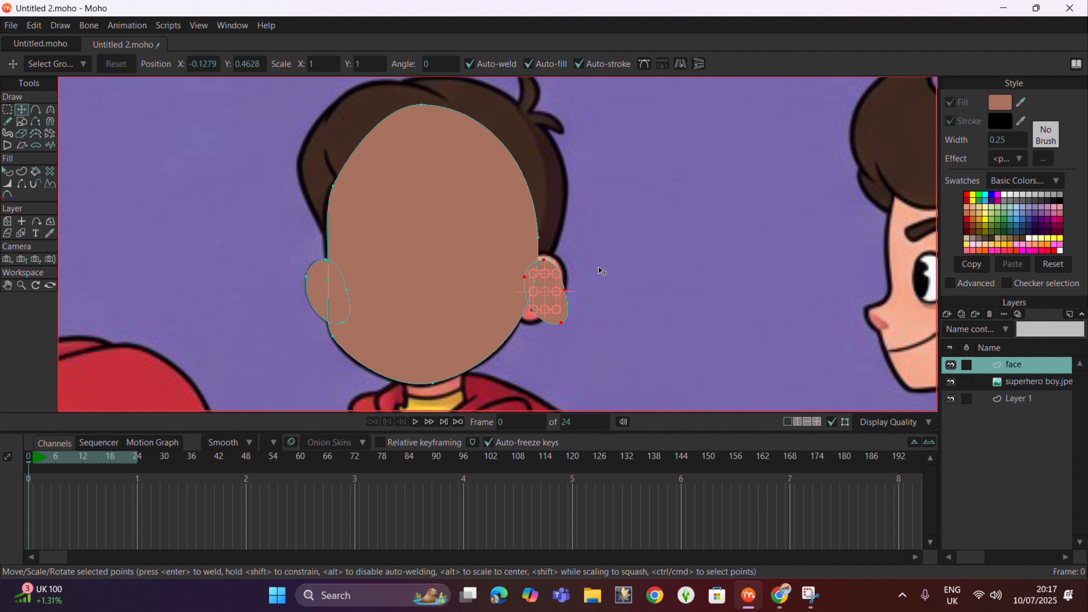
click(680, 65)
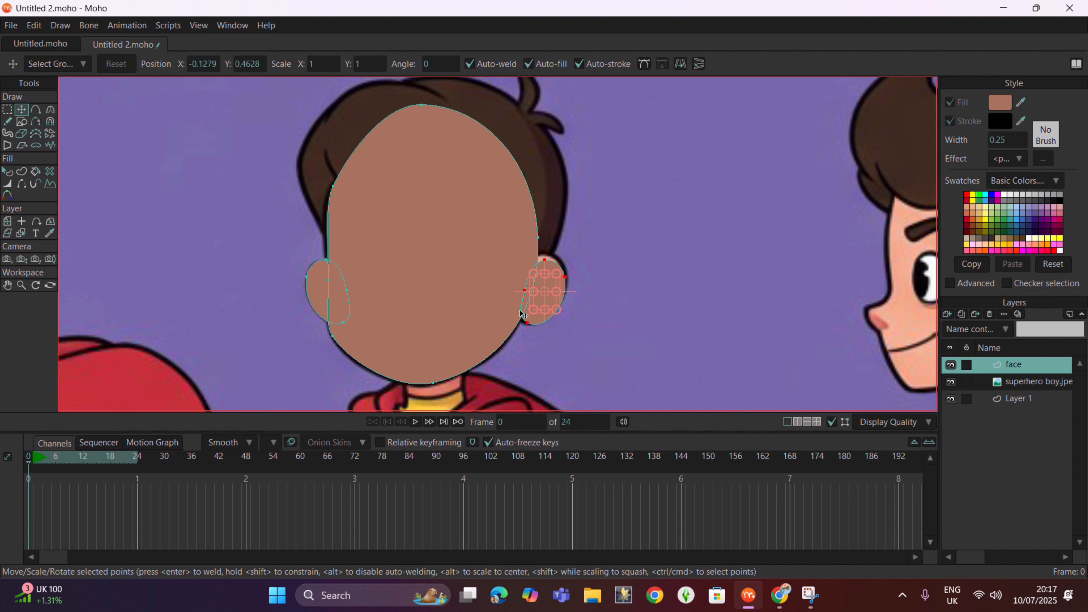
drag(524, 316, 547, 302)
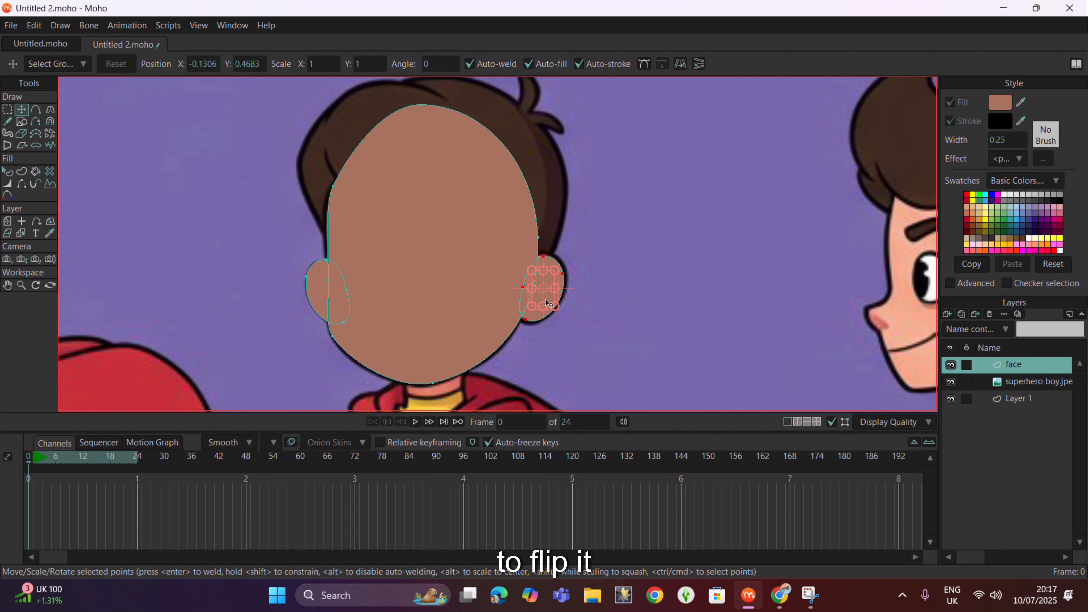
Step: Pick the shape where the left ear overlaps the face with the Select Shape tool
click(457, 198)
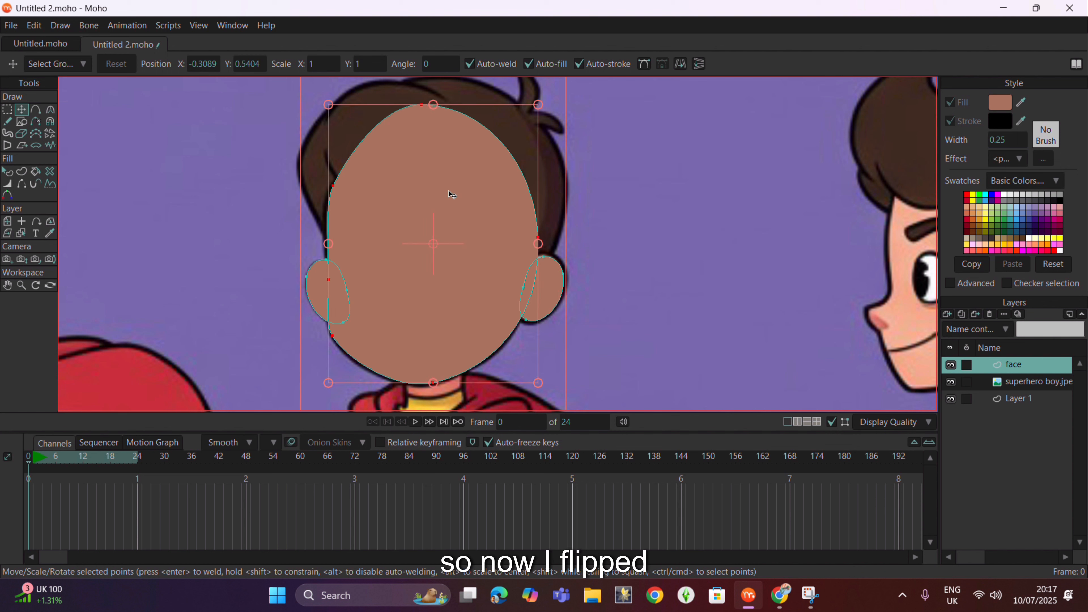
double_click(315, 290)
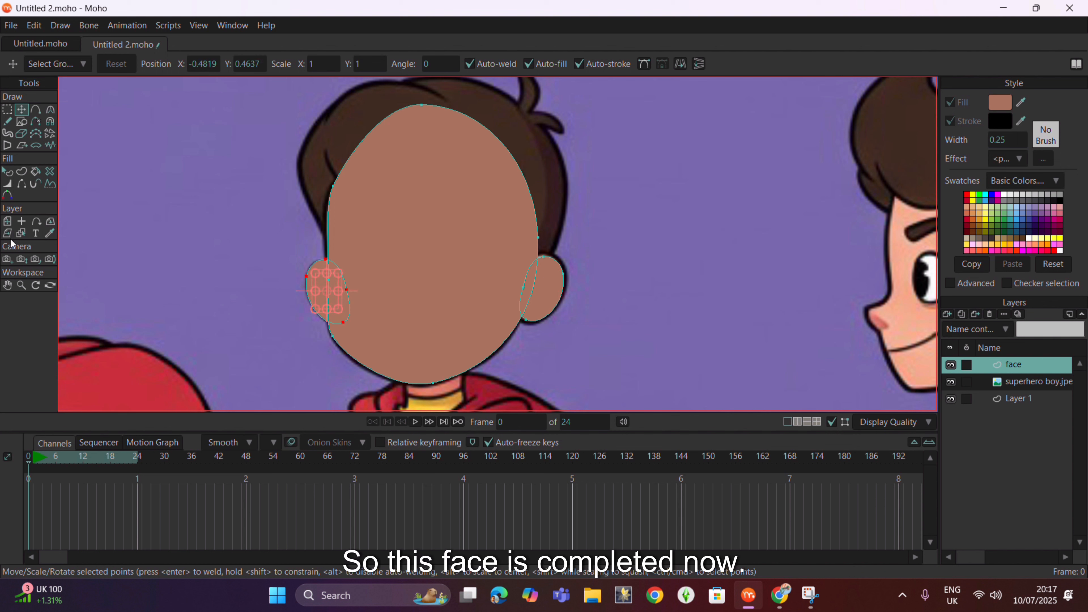
key(q)
click(343, 293)
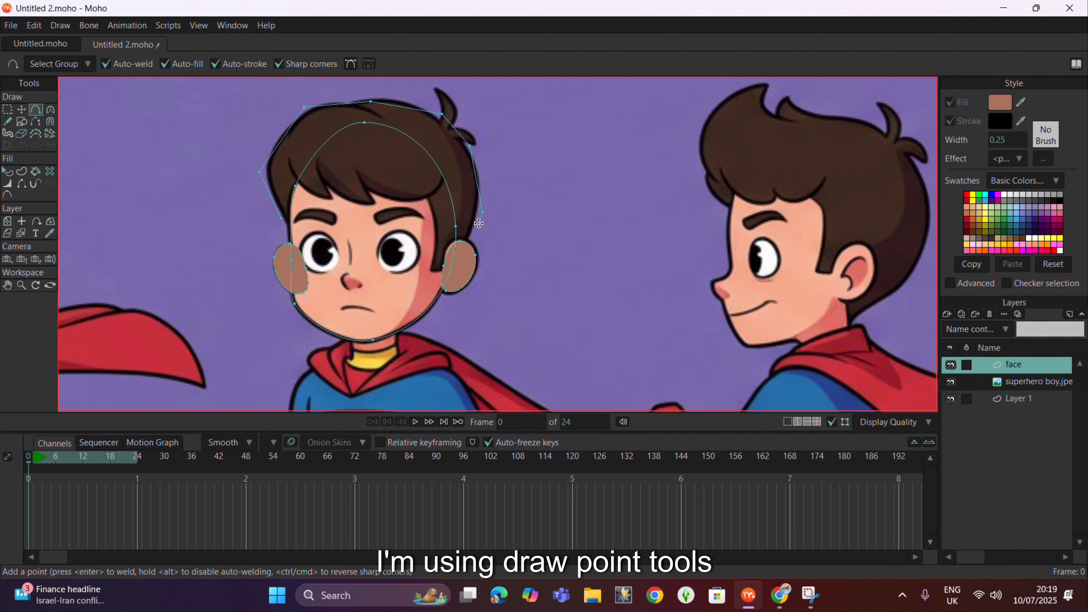
Step: Trace the jagged fringe of the hair with Add Point and close the hair outline beside the left temple
mouse_move(483, 211)
mouse_down()
mouse_move(419, 283)
mouse_move(427, 210)
mouse_up()
drag(427, 210, 357, 167)
drag(357, 167, 379, 207)
drag(379, 206, 281, 218)
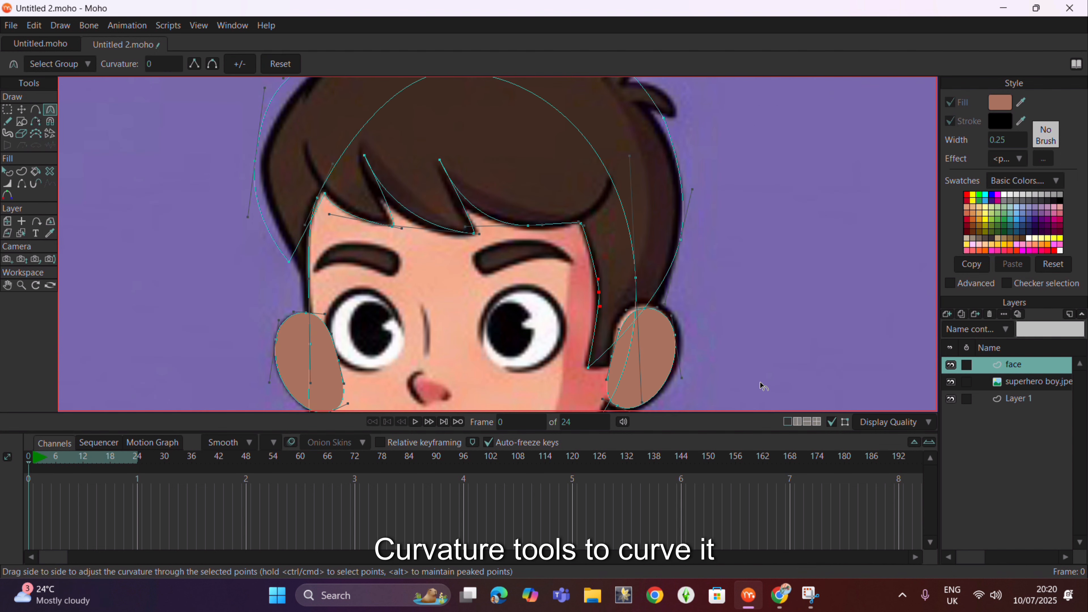
Step: Curve the sideburn segment with the Curvature tool and move the hair outline's points onto the reference
drag(760, 382, 1086, 383)
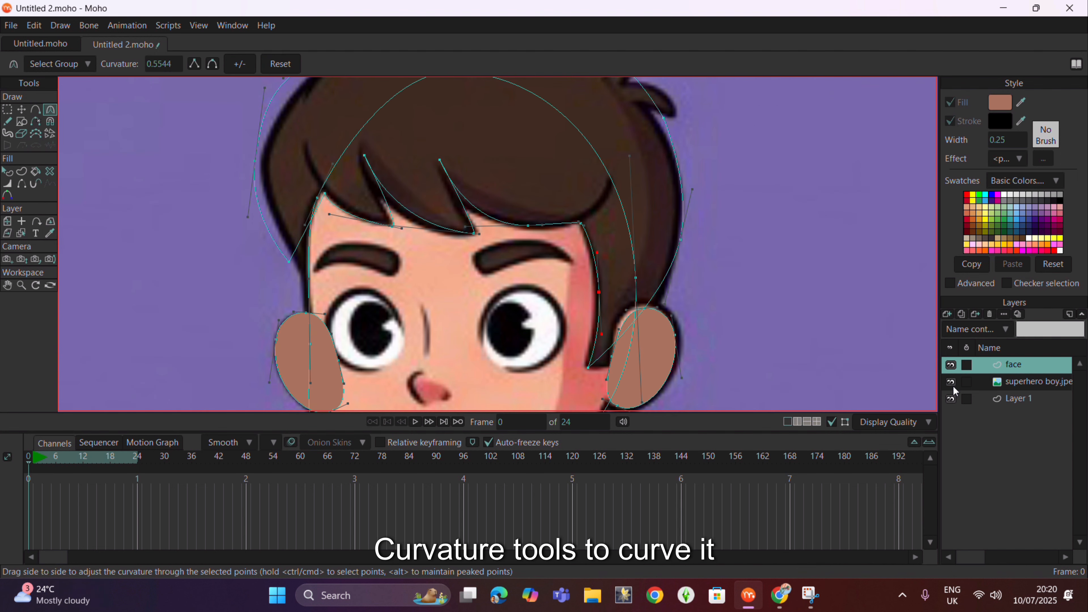
key(t)
drag(290, 263, 311, 273)
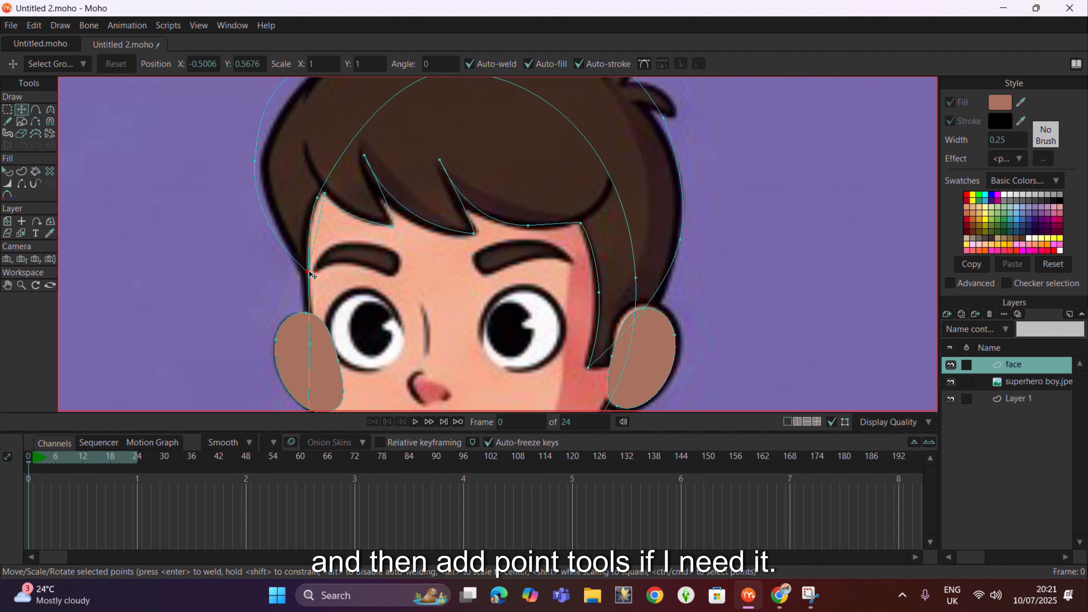
drag(255, 160, 257, 161)
drag(257, 161, 266, 168)
scroll(364, 300, down, 3)
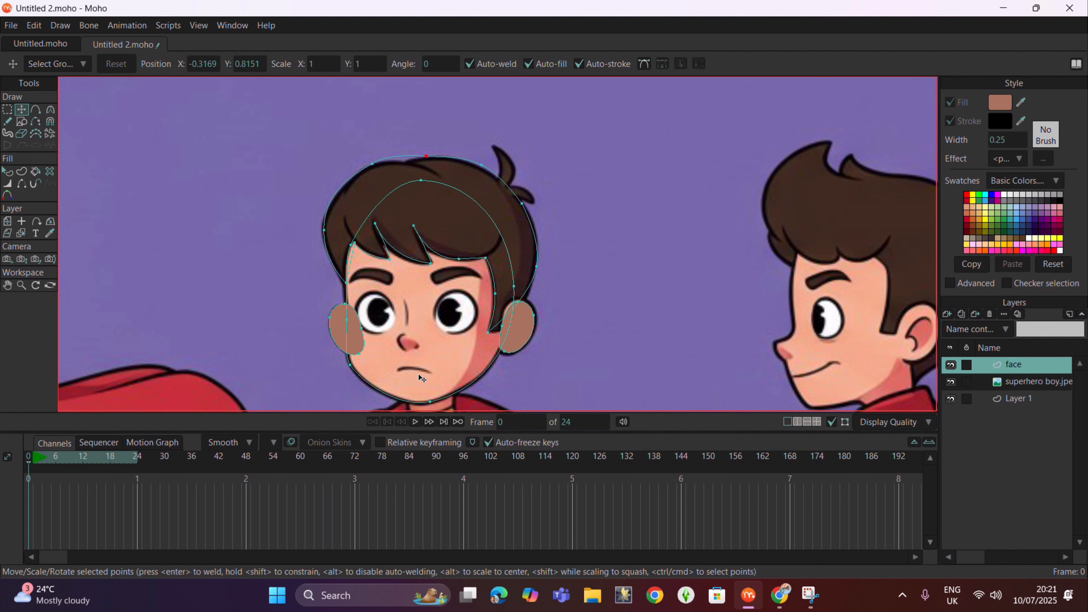
scroll(419, 376, up, 2)
scroll(349, 268, down, 2)
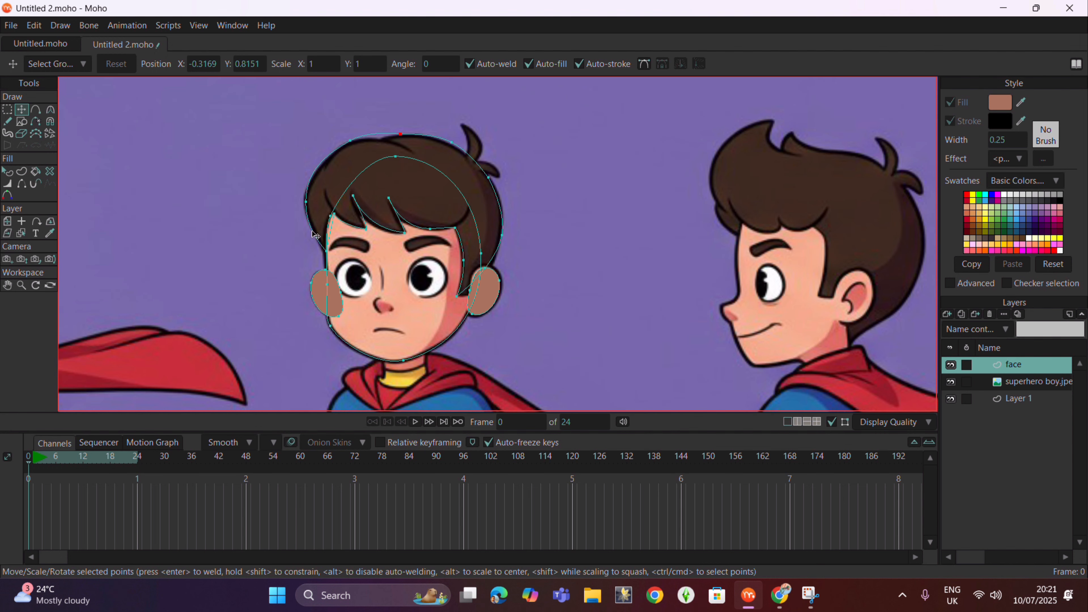
Step: Turn on the fill for the hair and face shapes and set the hair's fill to black
click(8, 171)
click(321, 165)
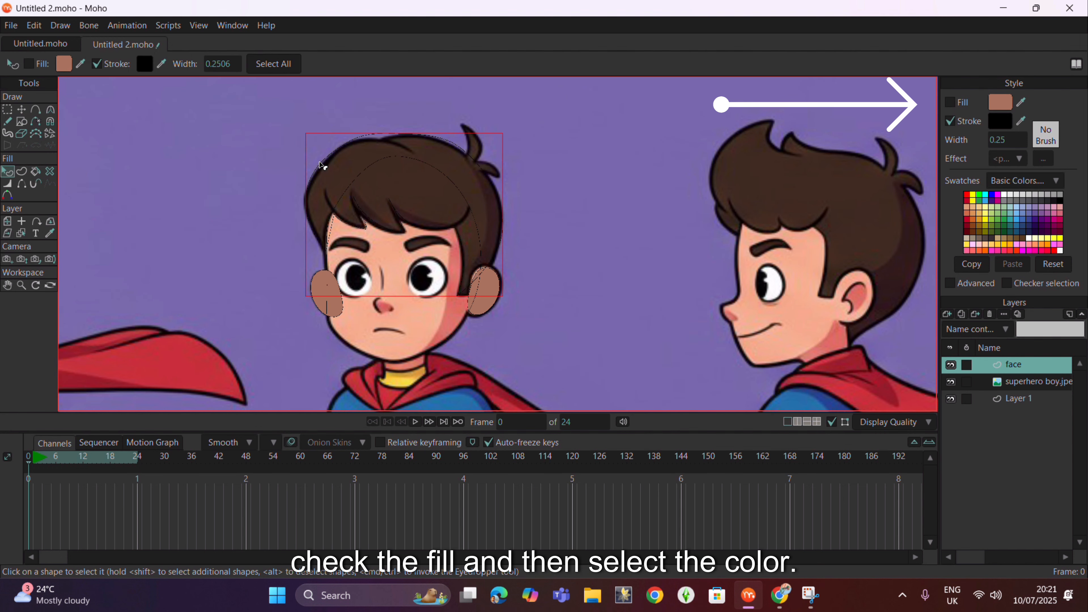
click(950, 102)
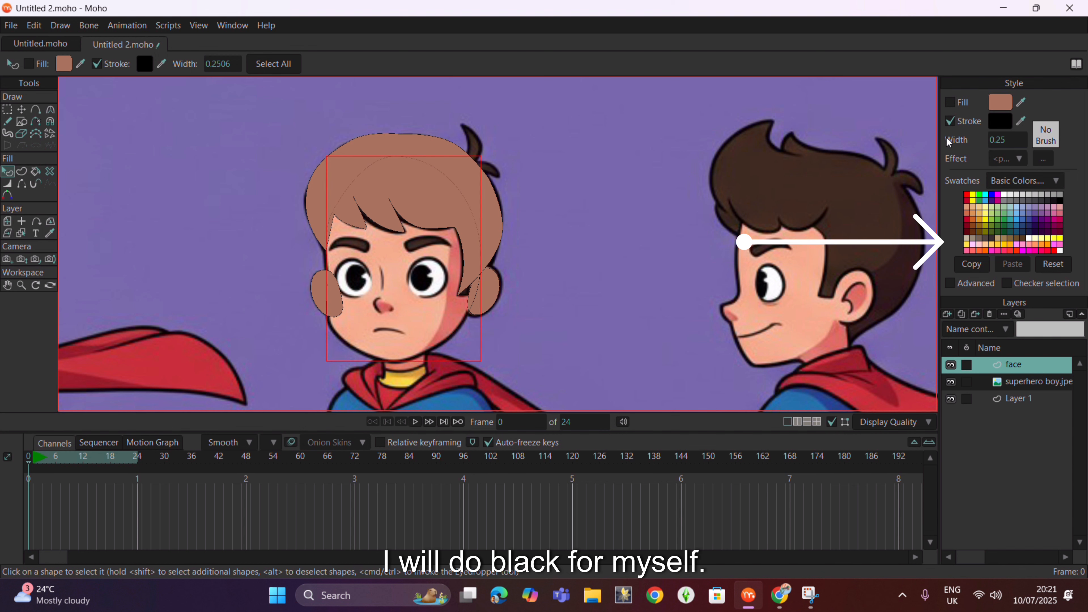
click(950, 102)
click(410, 178)
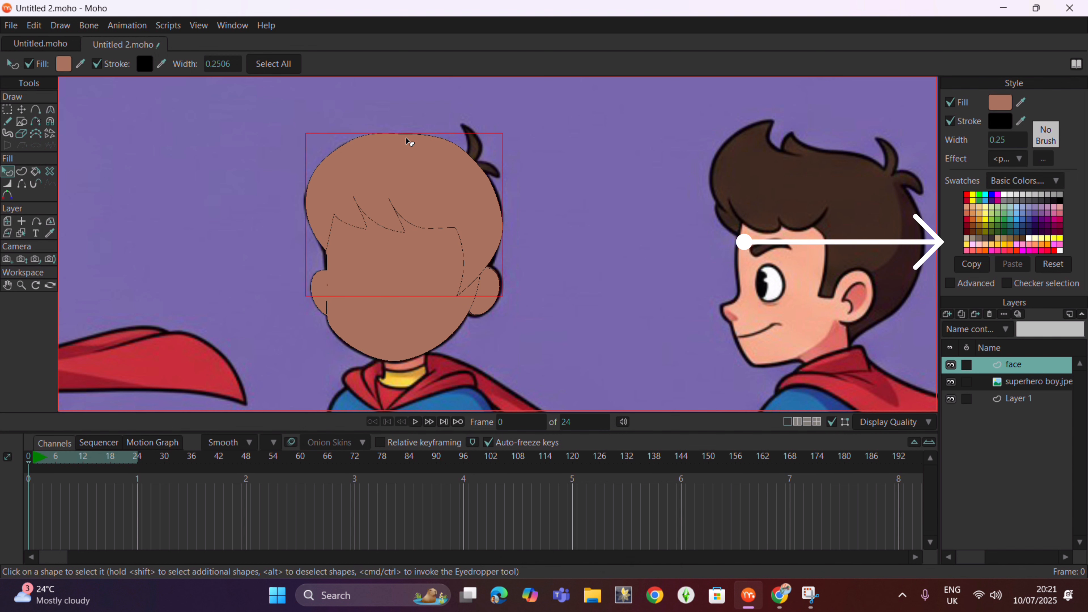
click(1022, 103)
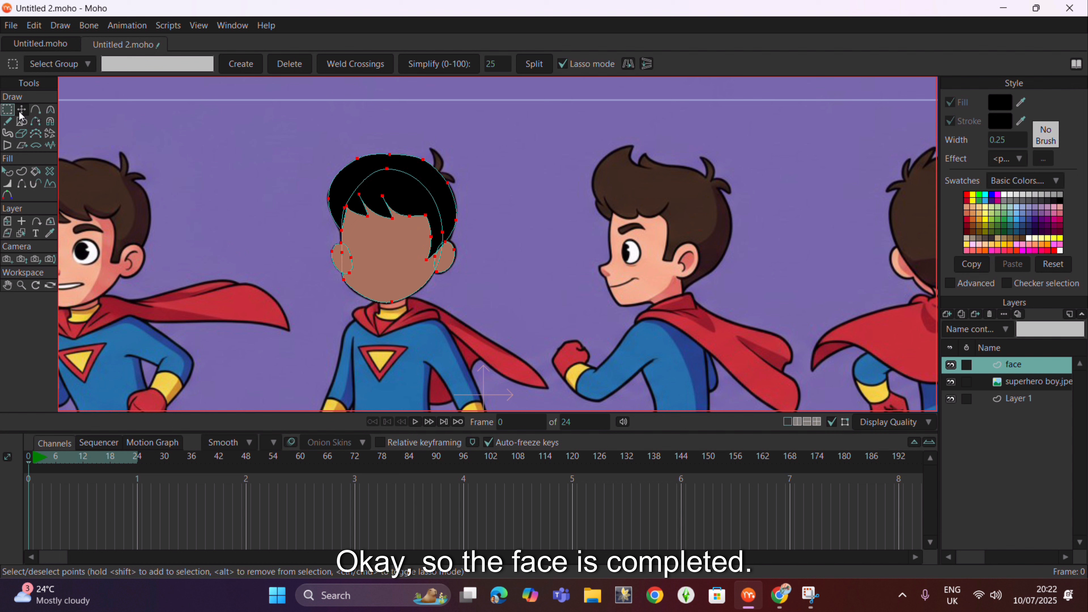
Step: Move all points of the drawn head aside to uncover the reference face
click(22, 110)
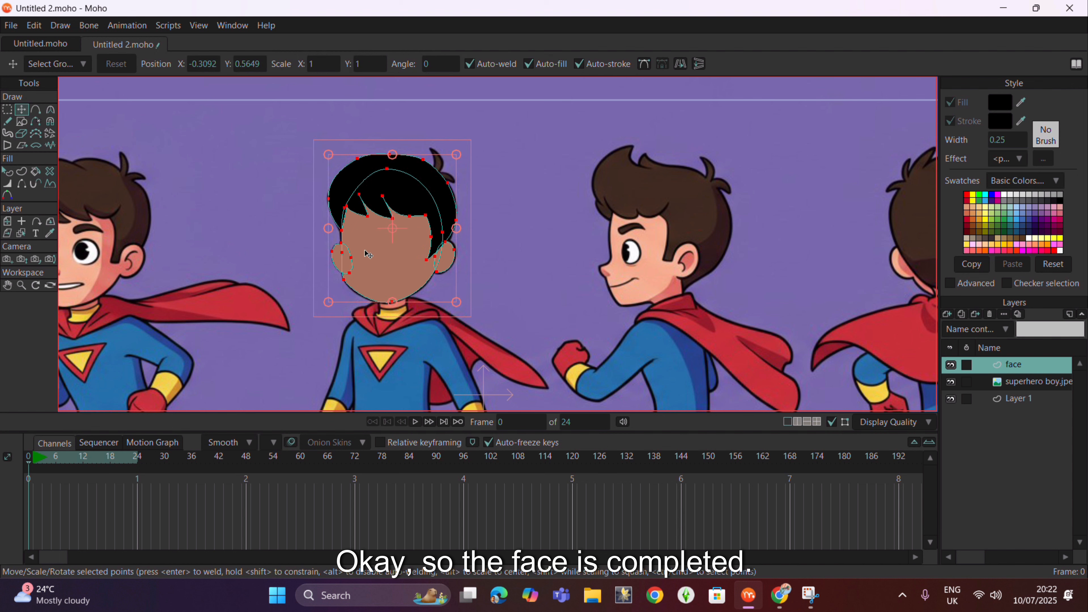
drag(413, 398, 274, 368)
click(298, 347)
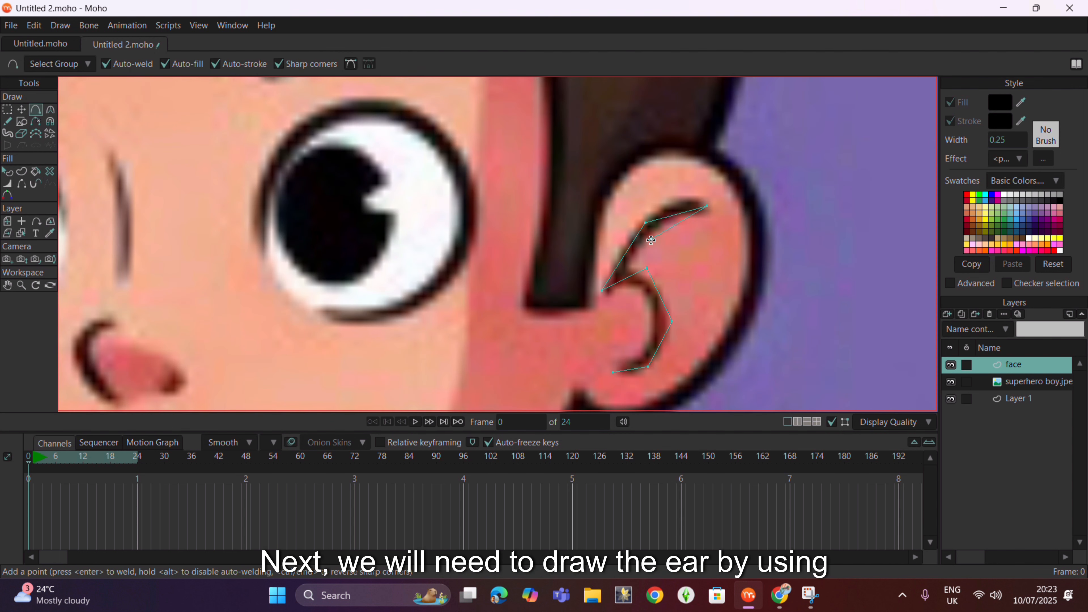
Step: Trace the inner line of the reference's right ear with Add Point and close the outline
click(639, 260)
click(678, 272)
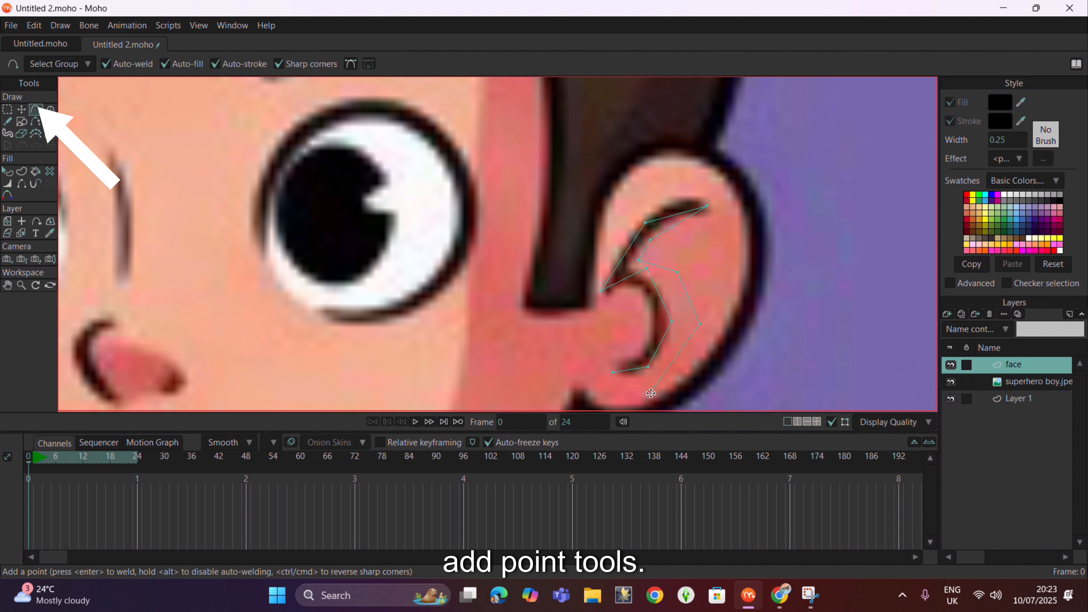
drag(652, 393, 613, 372)
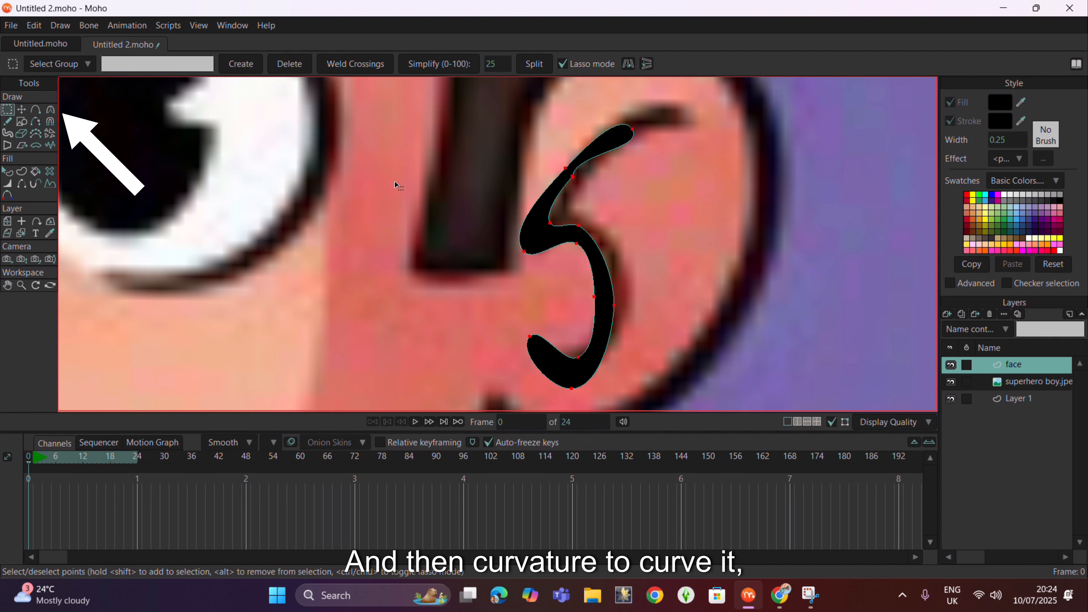
Step: Move the black inner-ear shape from the reference onto the drawn head's right ear
click(21, 110)
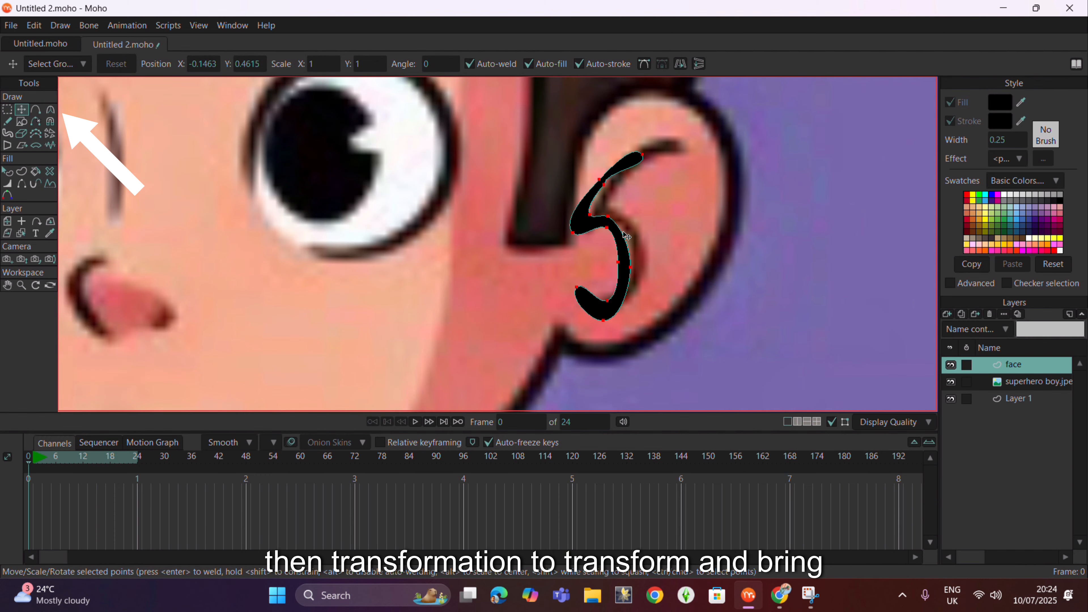
drag(625, 235, 332, 232)
scroll(891, 222, down, 8)
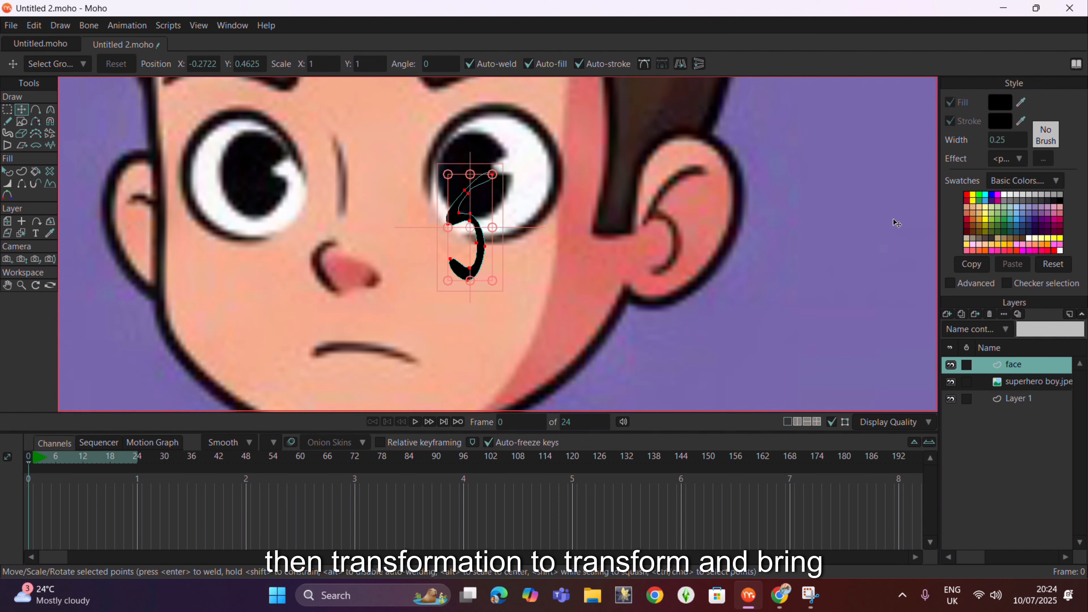
drag(725, 256, 561, 225)
scroll(567, 205, up, 8)
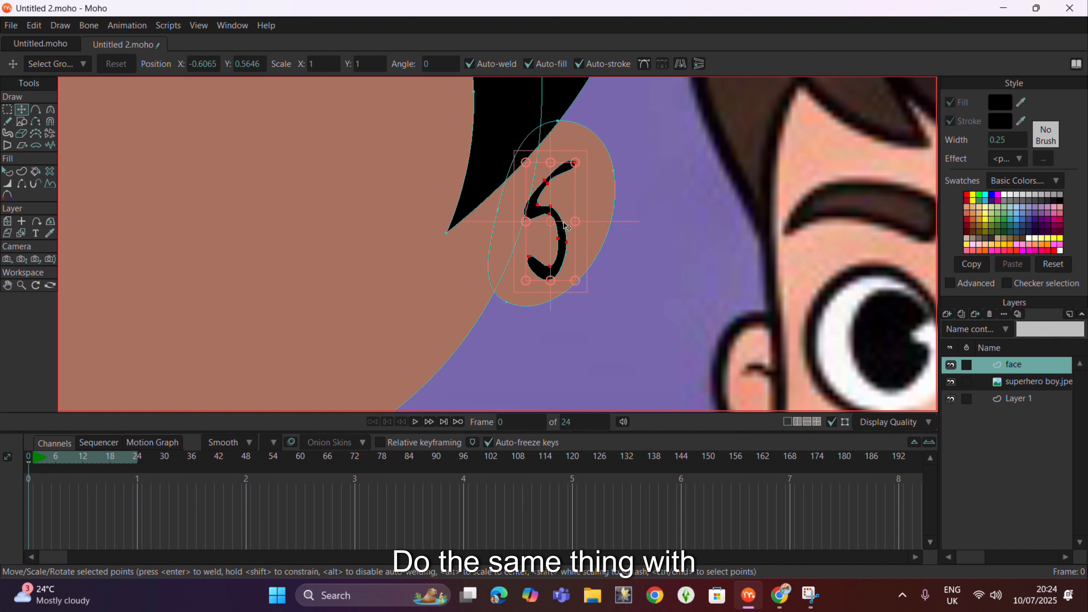
Step: Duplicate the inner-ear shape, flip the copy horizontally, and place it on the drawn head's left ear
scroll(739, 234, down, 8)
key(ctrl+c)
key(ctrl+v)
drag(688, 230, 530, 231)
click(682, 65)
scroll(566, 235, up, 8)
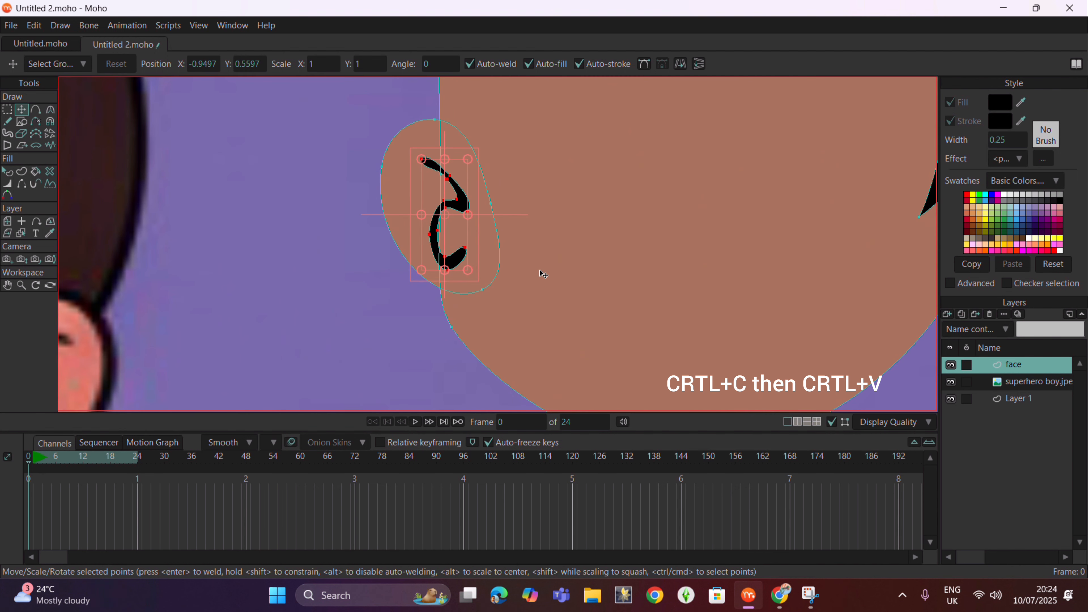
Step: Add a new vector layer named "open" above the face layer
key(m)
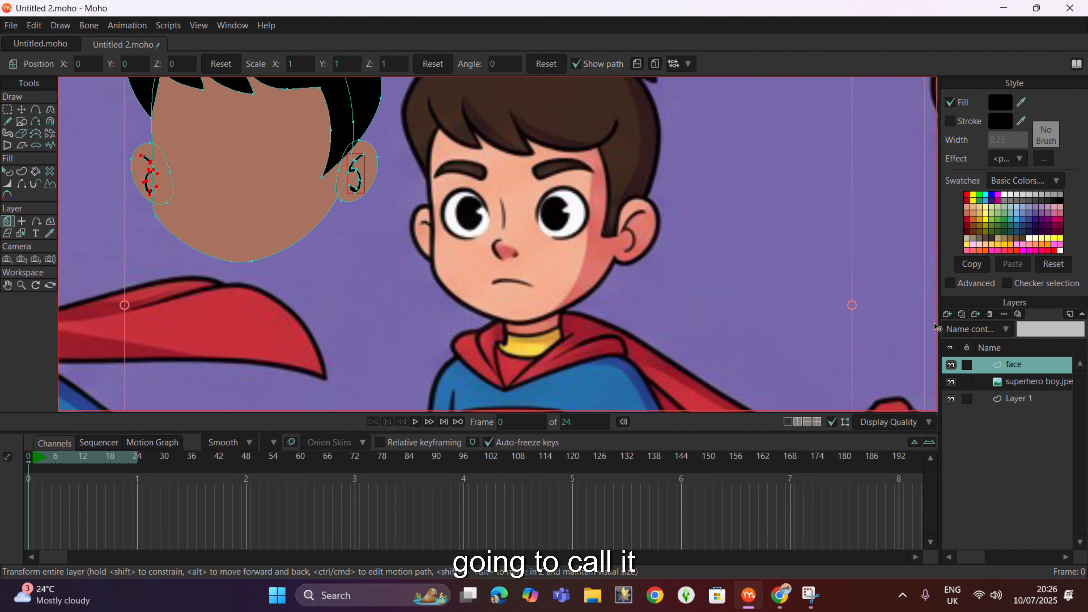
click(948, 315)
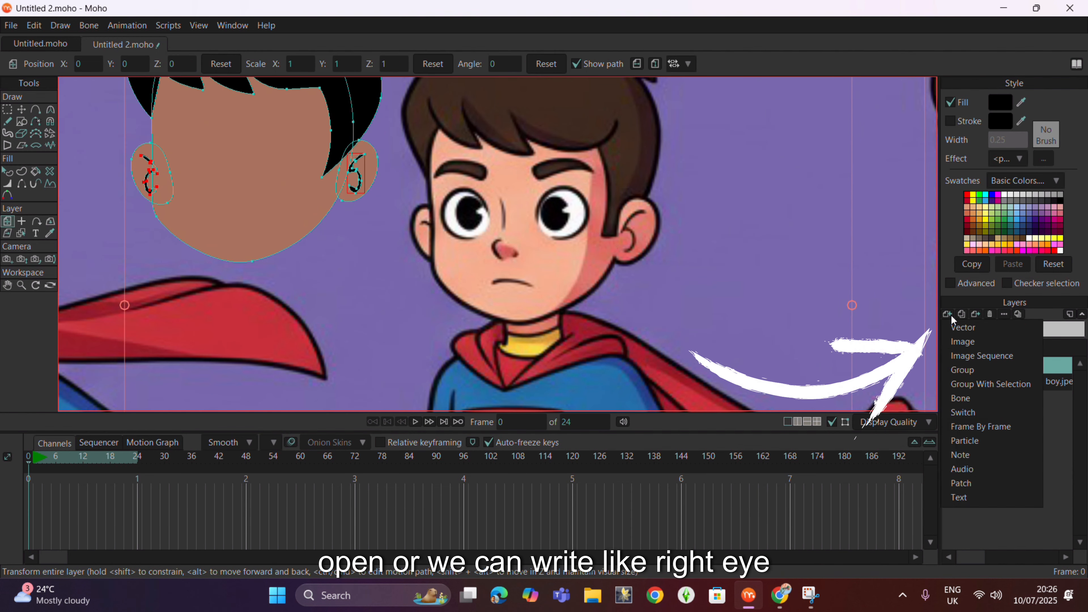
click(969, 330)
text(open)
key(Return)
Step: Rename the "open" layer to "Right Eye" in its layer settings
double_click(1026, 365)
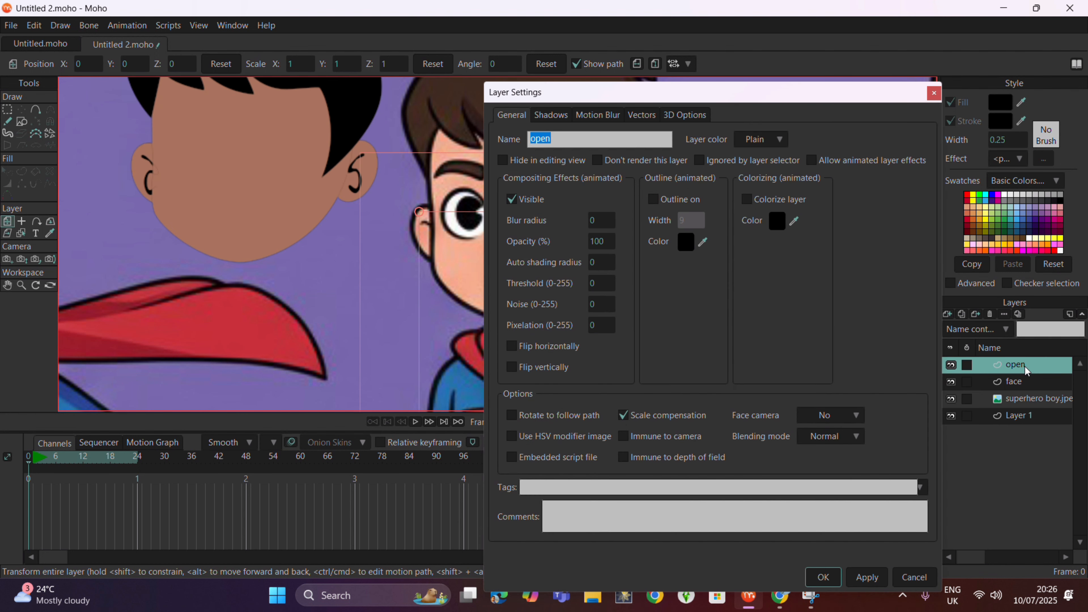
text(Right Eye)
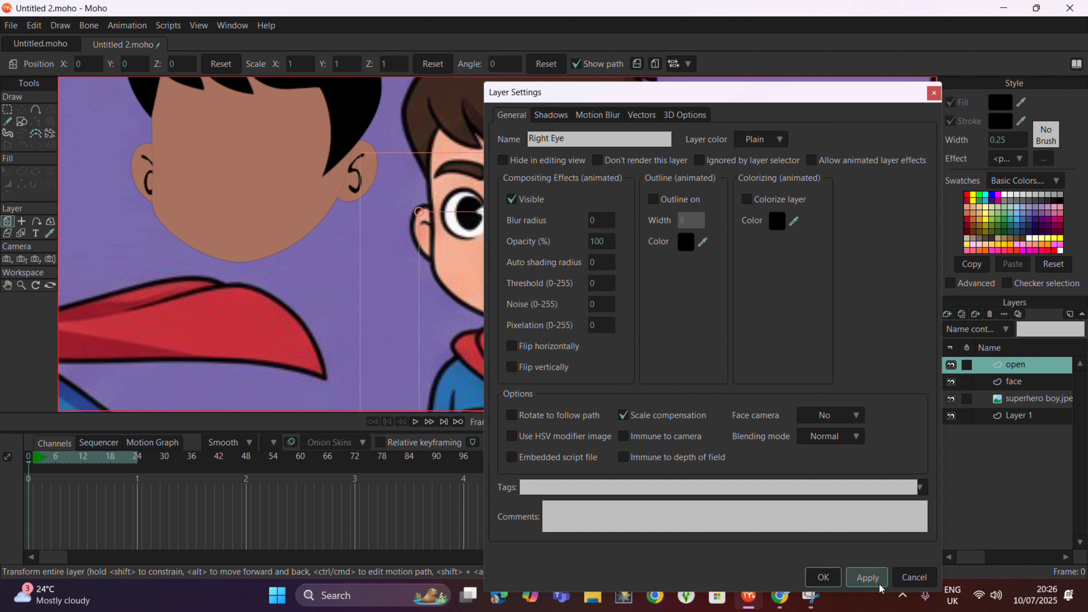
click(866, 577)
click(816, 582)
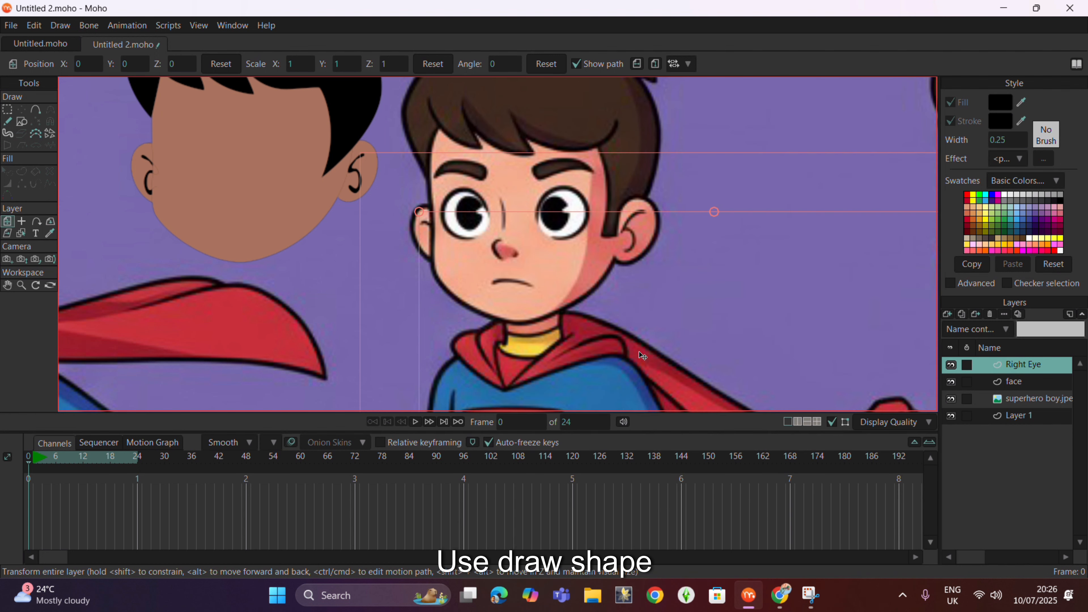
Step: Draw an oval over the reference's right eye and adjust its edges to the outer eye contour
click(22, 123)
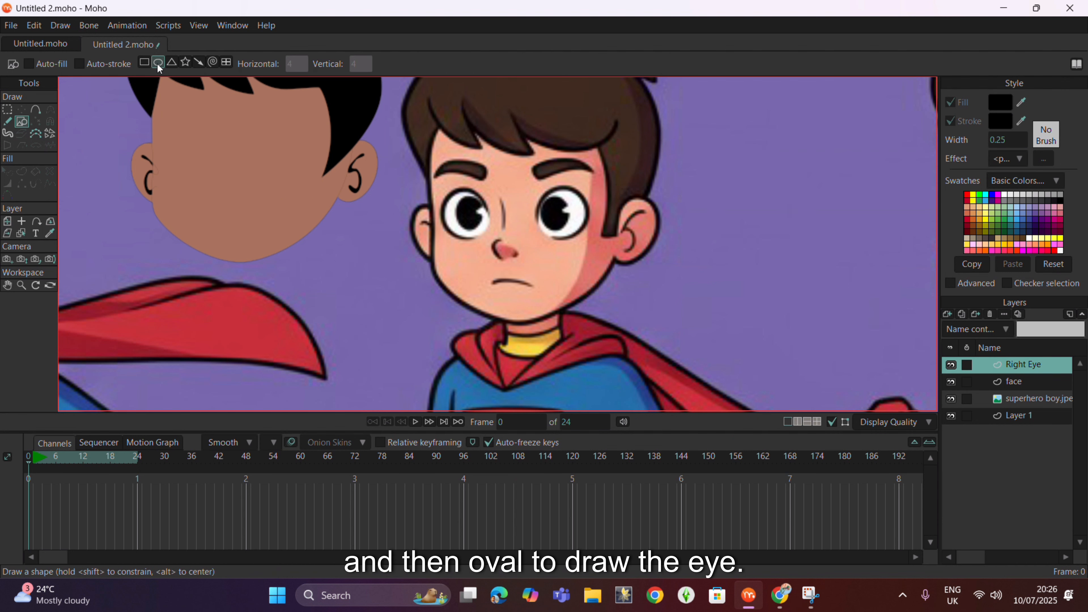
drag(538, 188, 591, 239)
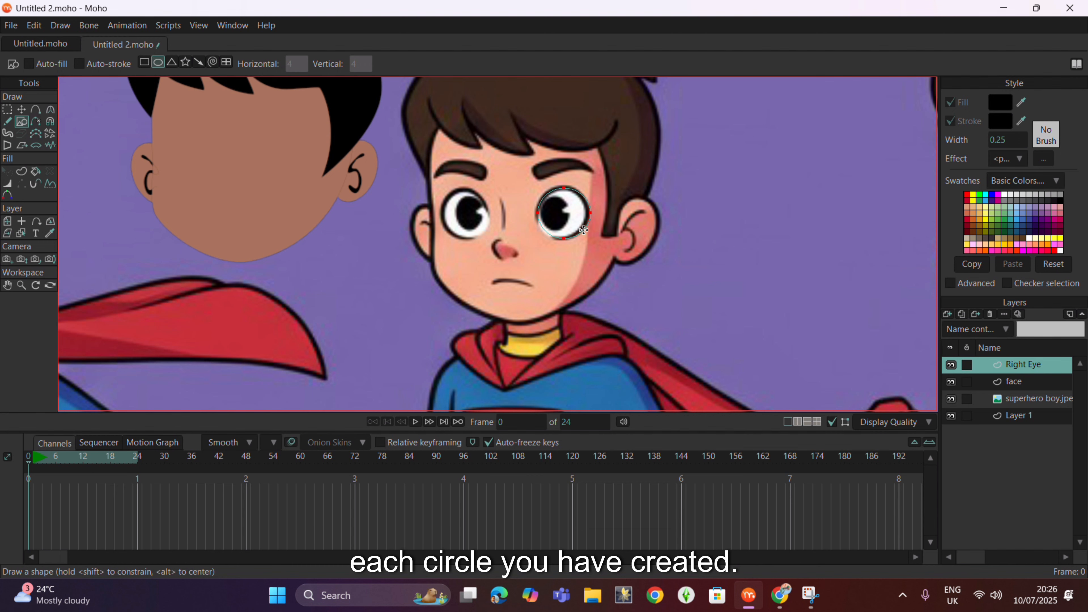
scroll(574, 221, up, 3)
click(22, 110)
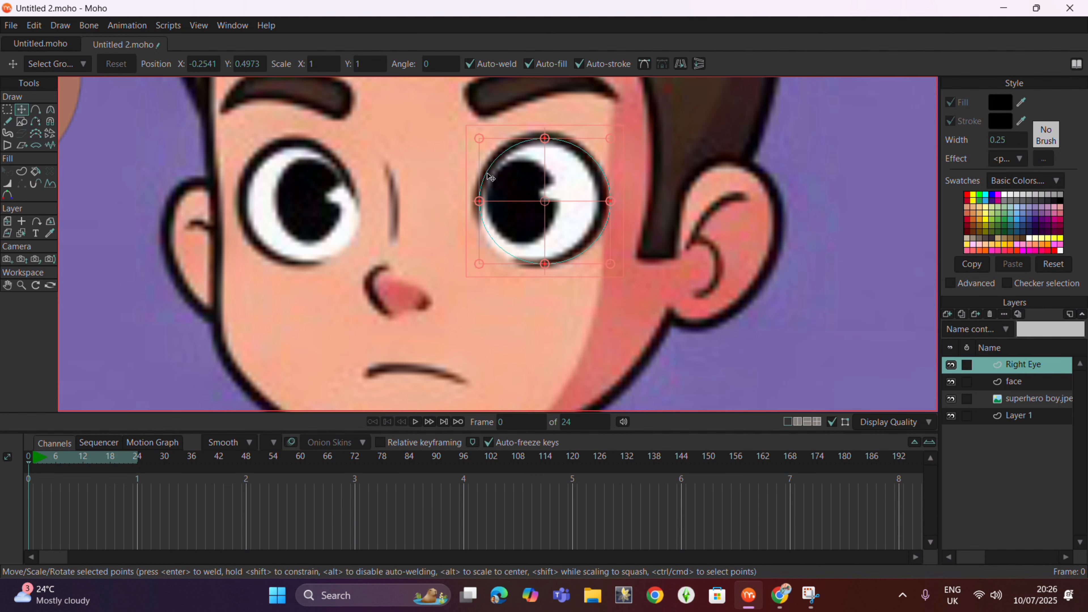
drag(483, 207, 480, 208)
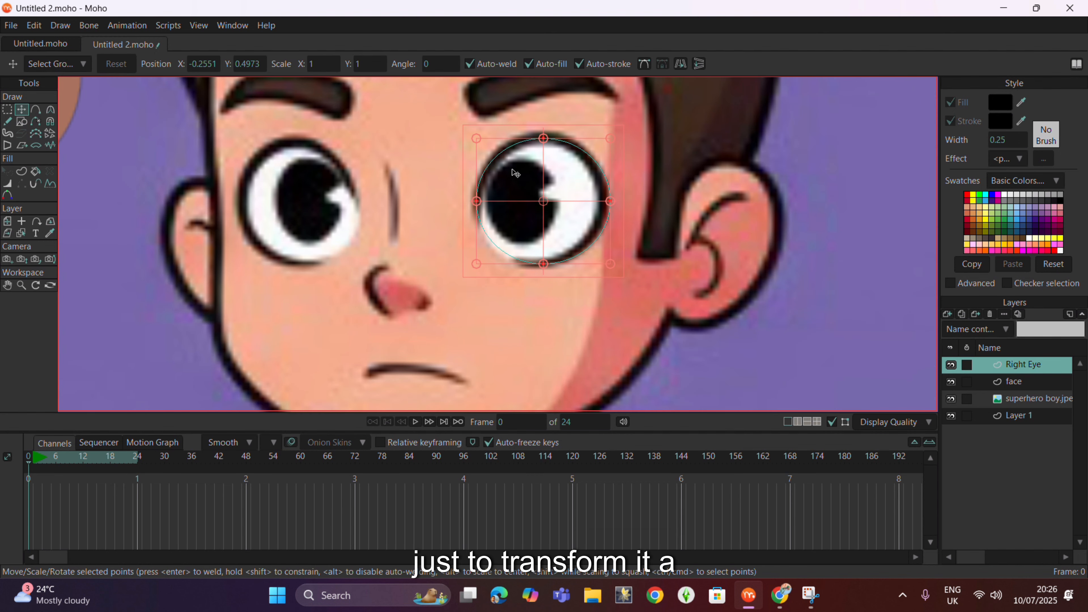
drag(552, 138, 553, 135)
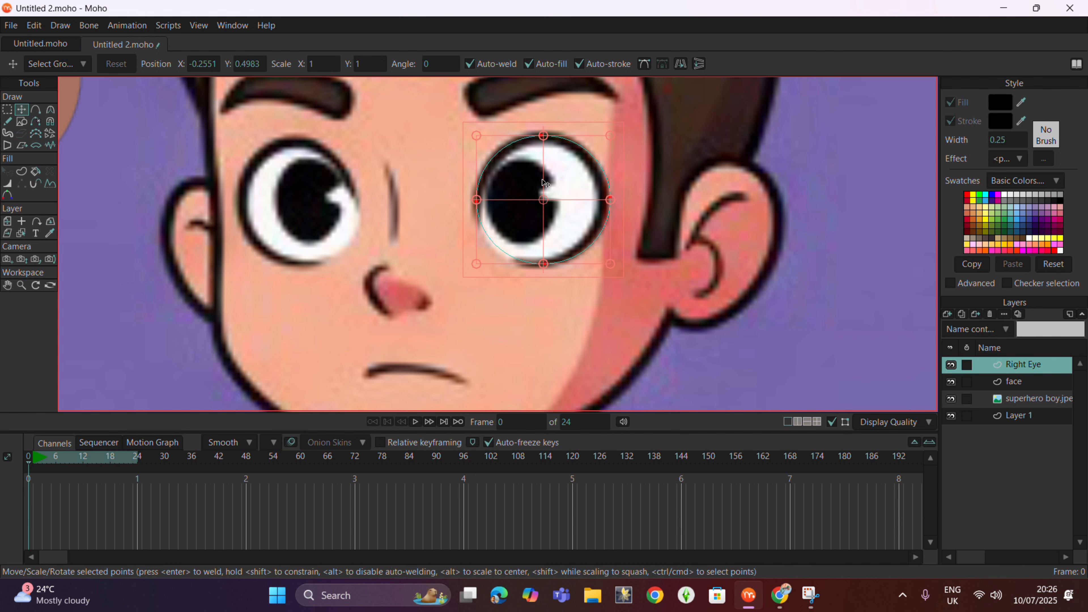
Step: Duplicate the eye oval and scale the copies to fit the eye white, the pupil and the small highlight
drag(610, 200, 600, 202)
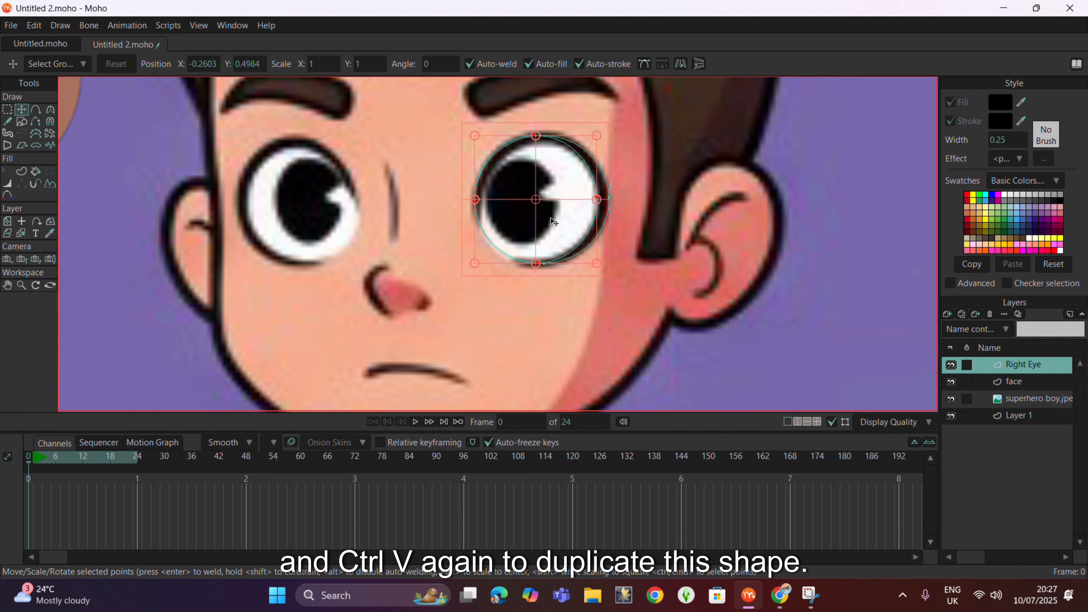
key(ctrl+c)
key(ctrl+v)
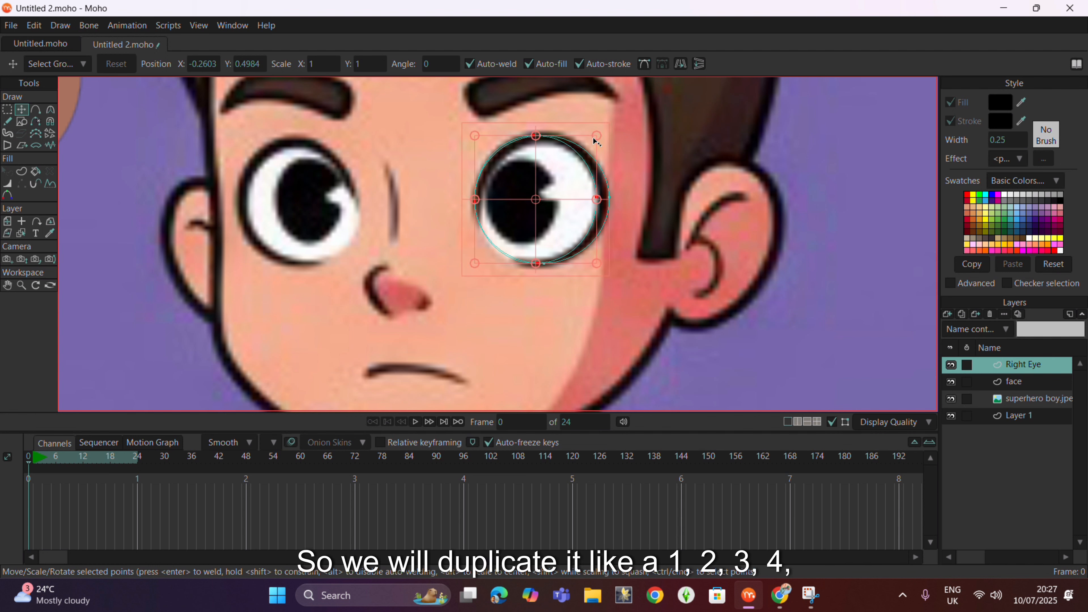
drag(594, 138, 526, 248)
drag(558, 202, 559, 201)
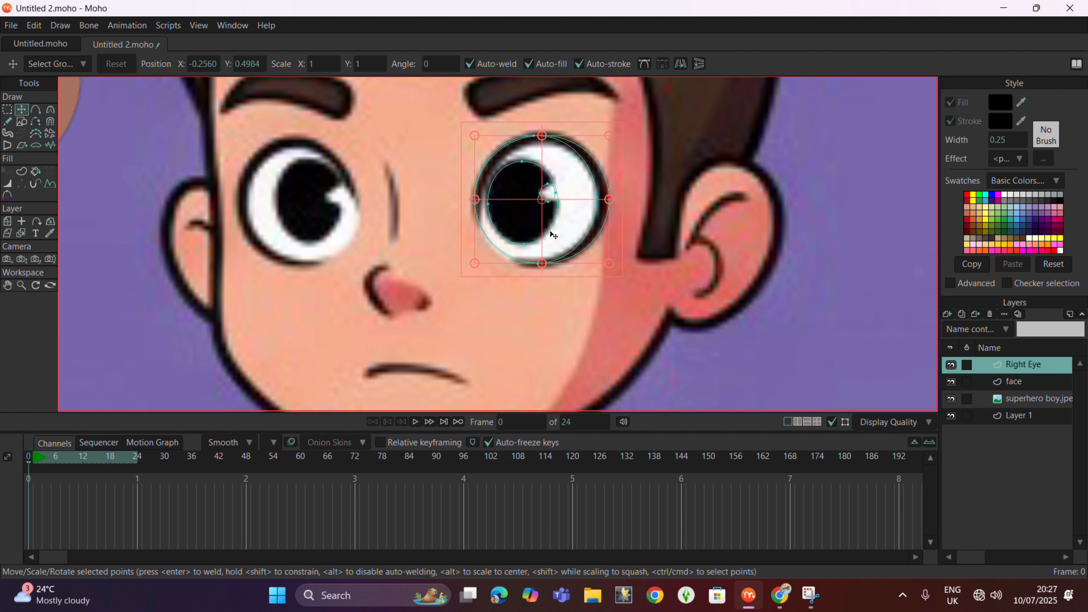
Step: Select the outermost eye oval and create a shape with both fill and stroke from it
click(542, 211)
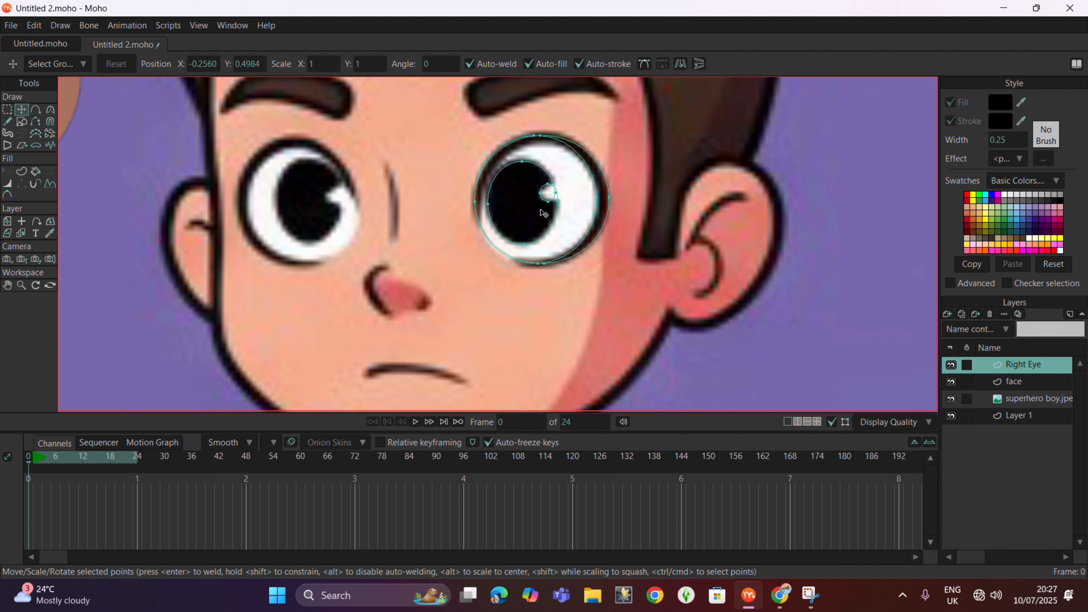
click(554, 221)
click(602, 233)
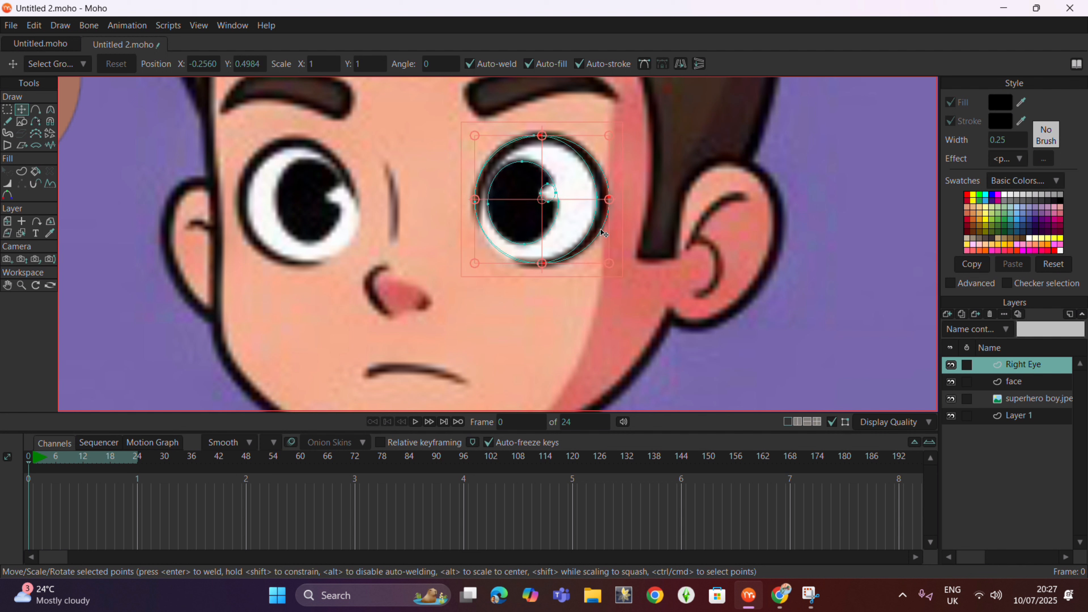
click(21, 171)
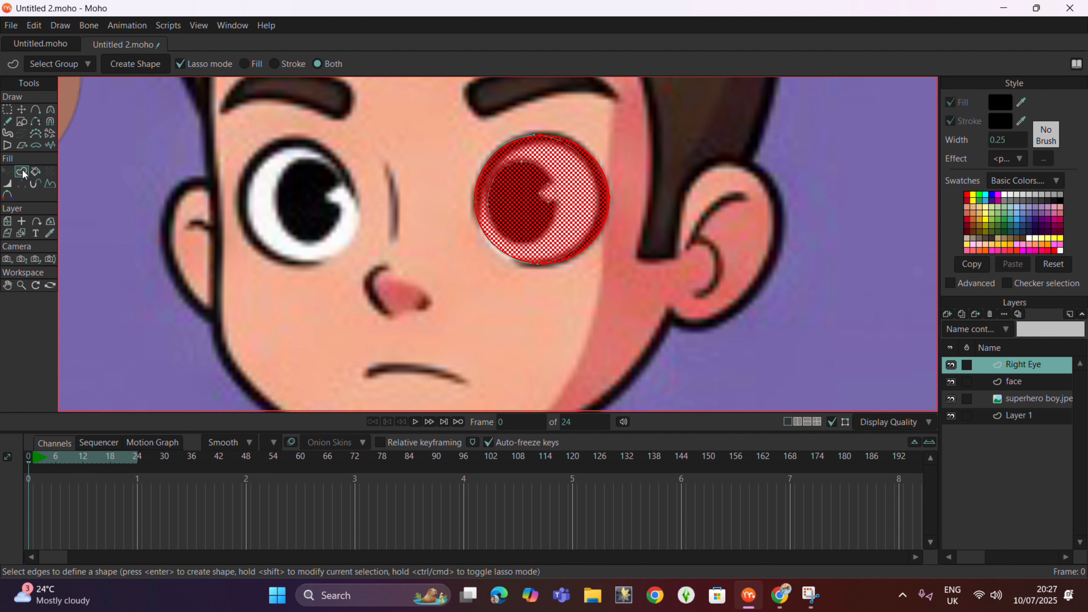
click(136, 64)
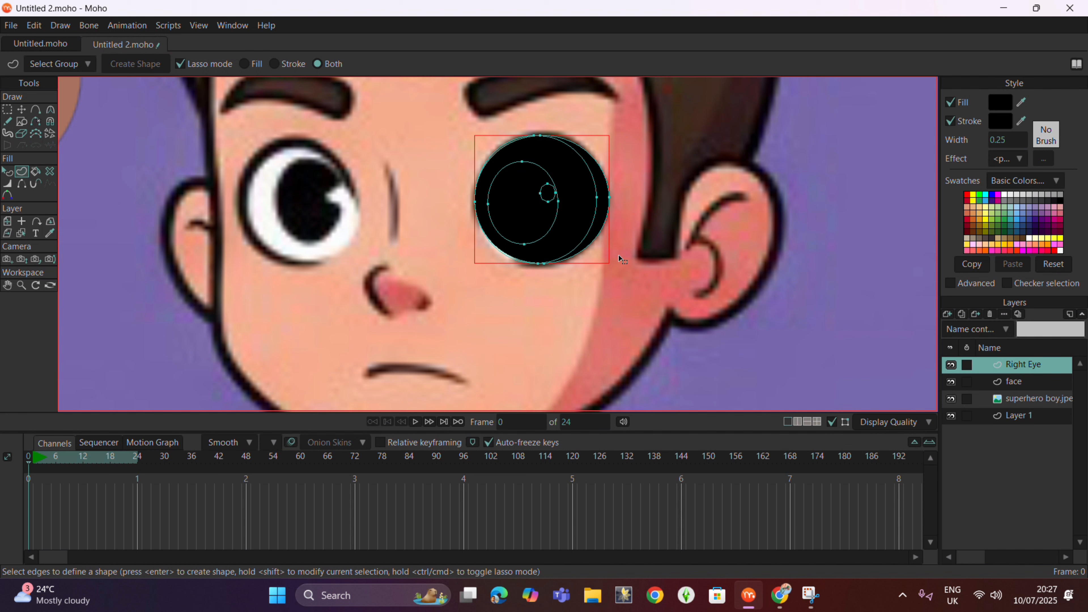
click(21, 109)
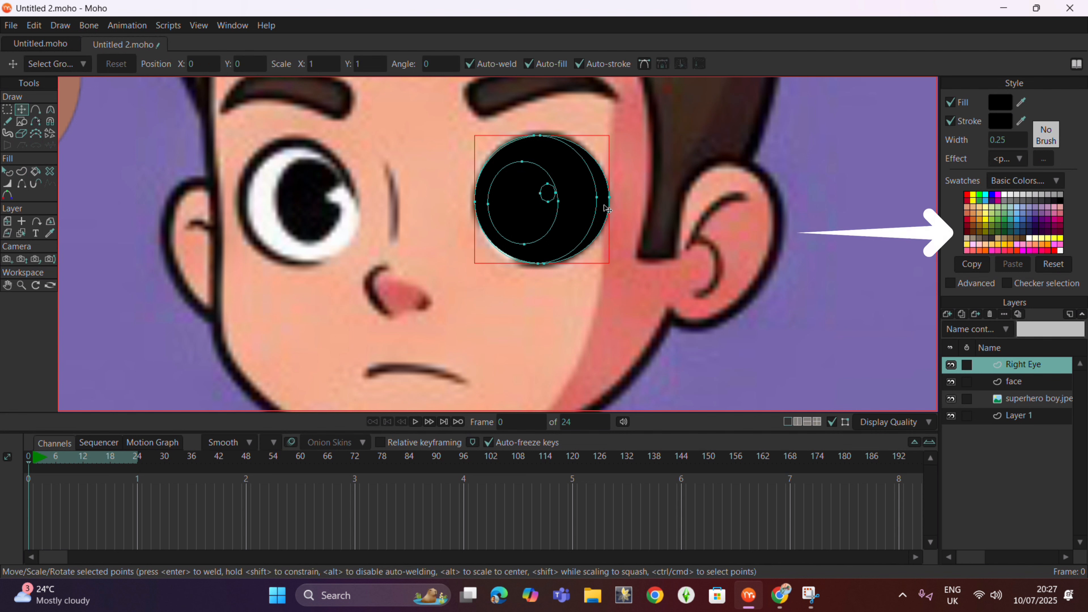
Step: Change the fill colour of the outlined oval on the reference's right eye from black to near-white
double_click(598, 219)
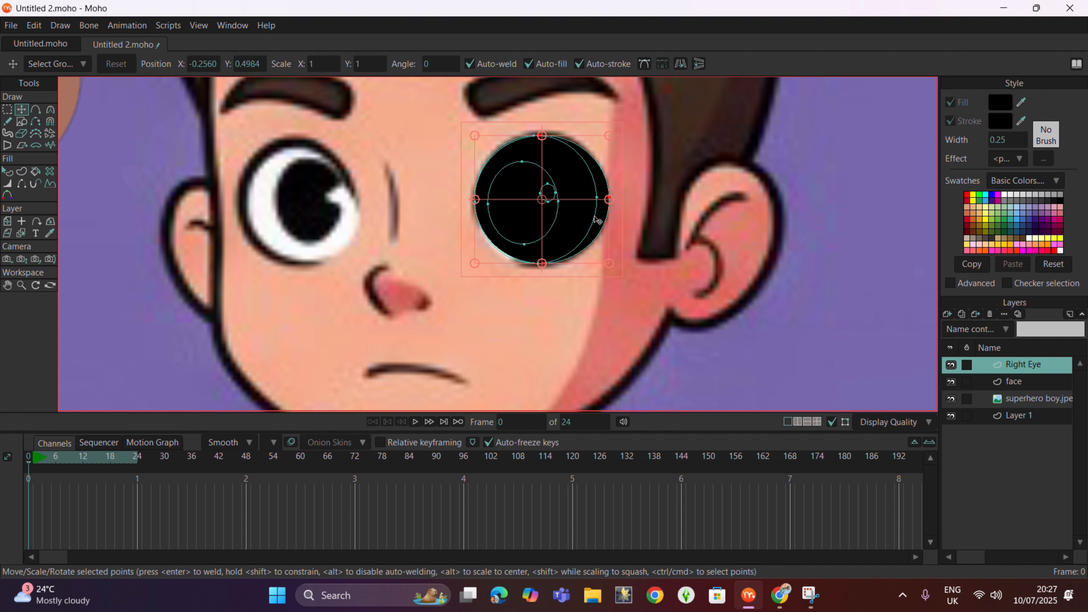
key(q)
click(1000, 107)
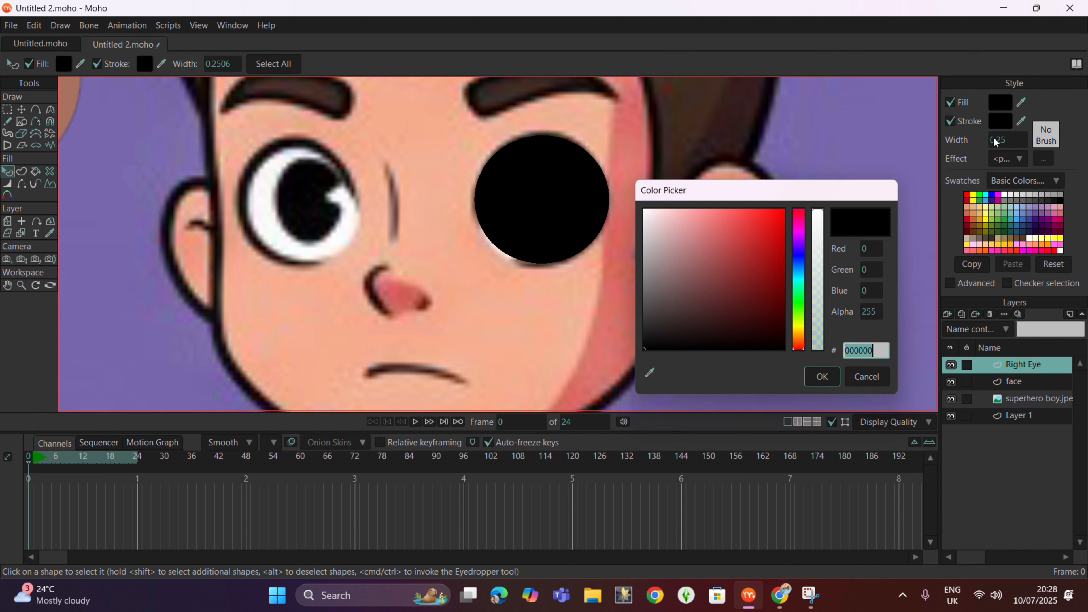
click(817, 261)
click(655, 228)
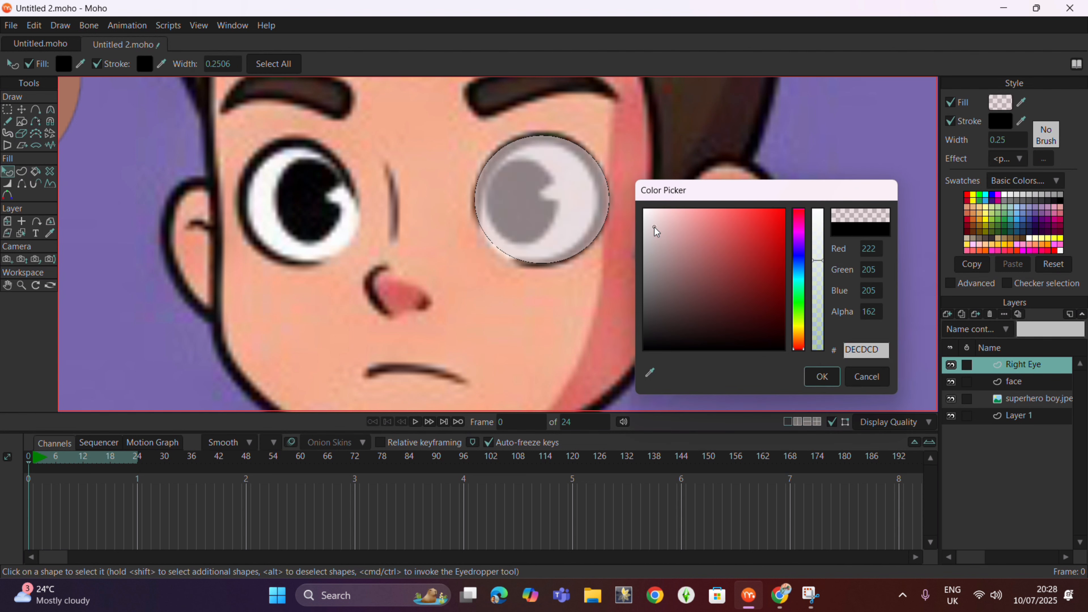
click(815, 375)
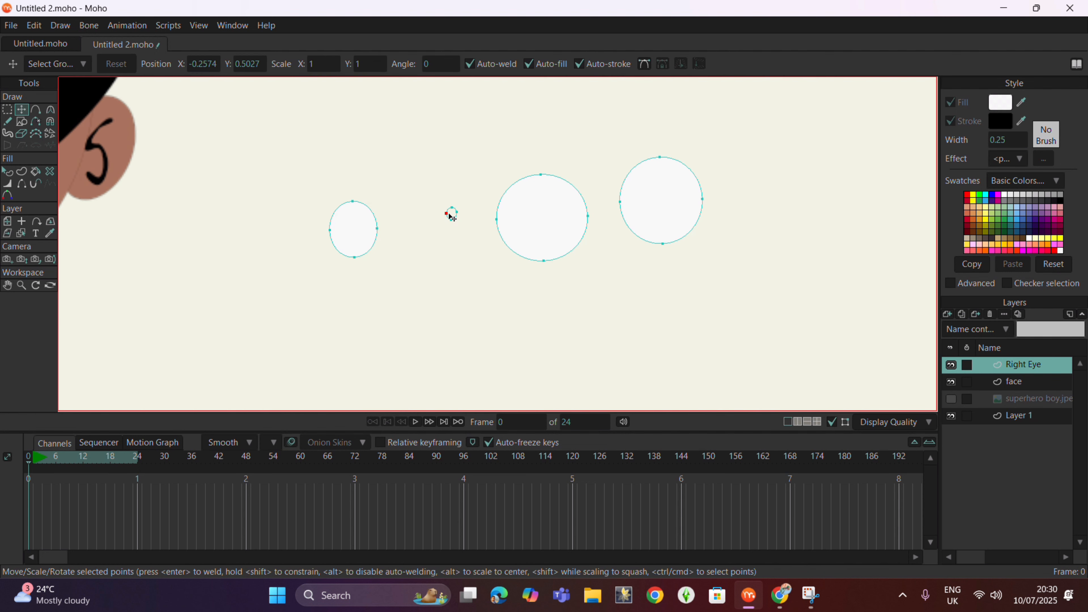
Step: Create a shape with both fill and stroke from the small highlight oval
scroll(450, 214, up, 5)
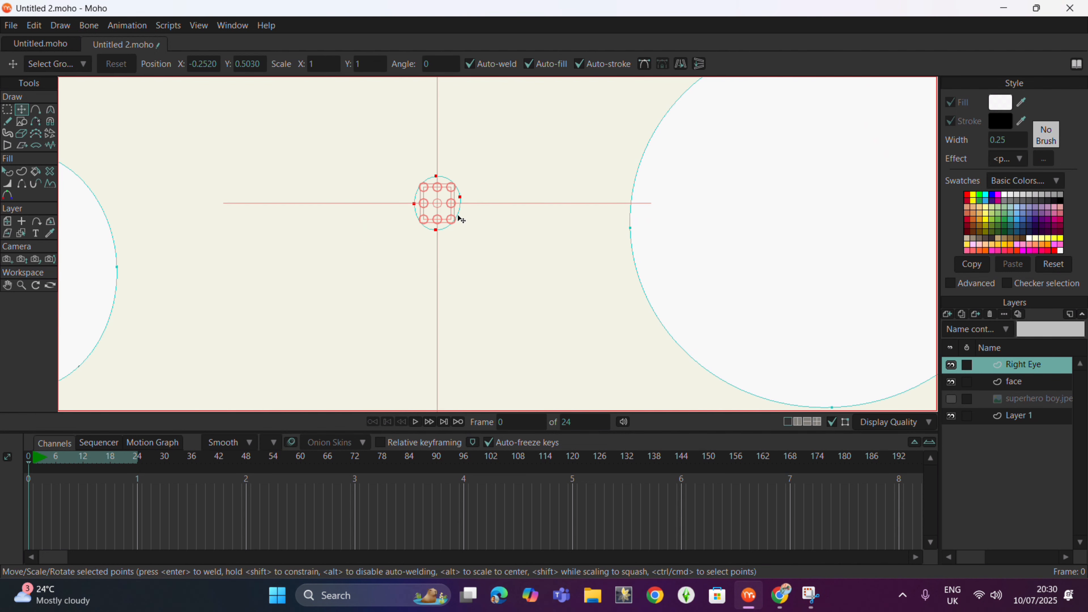
click(21, 171)
scroll(251, 156, down, 6)
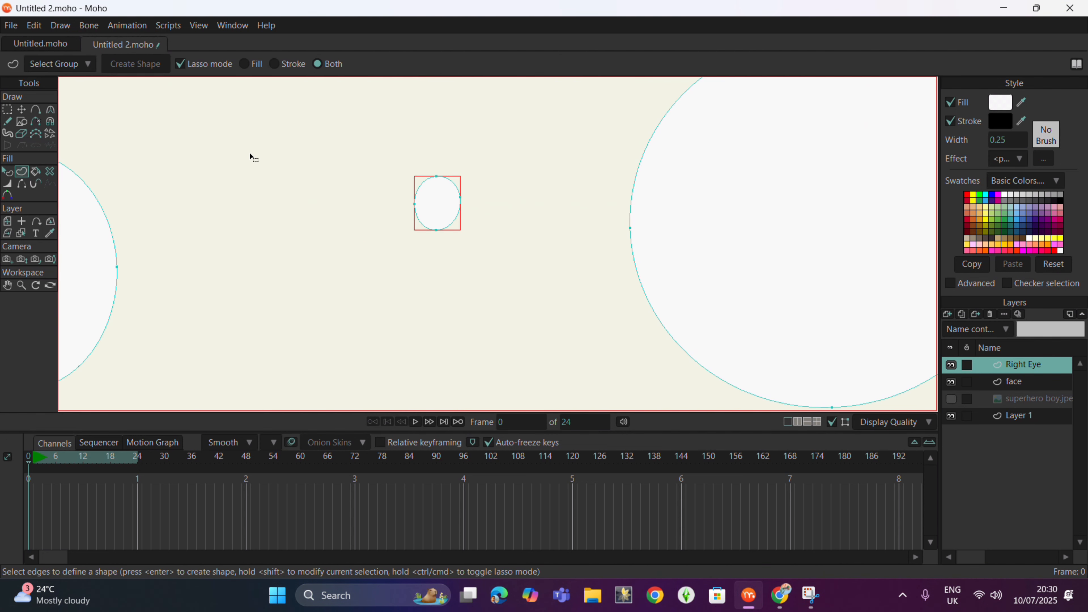
scroll(386, 232, up, 3)
scroll(471, 215, down, 5)
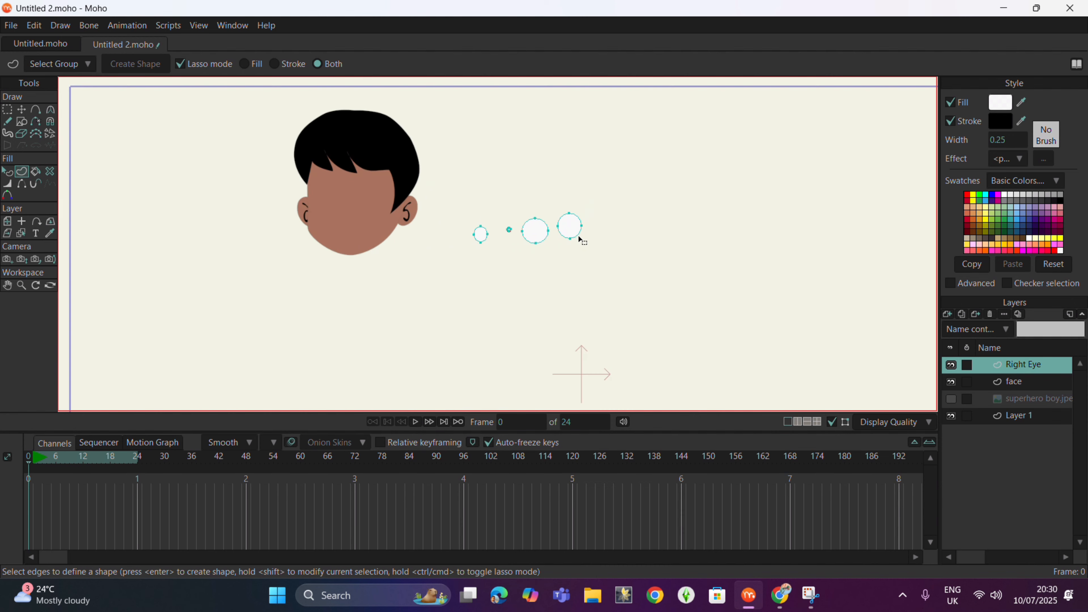
Step: Show the superhero boy reference layer and move the two large eye ovals onto the reference's right eye
scroll(553, 287, up, 3)
click(951, 399)
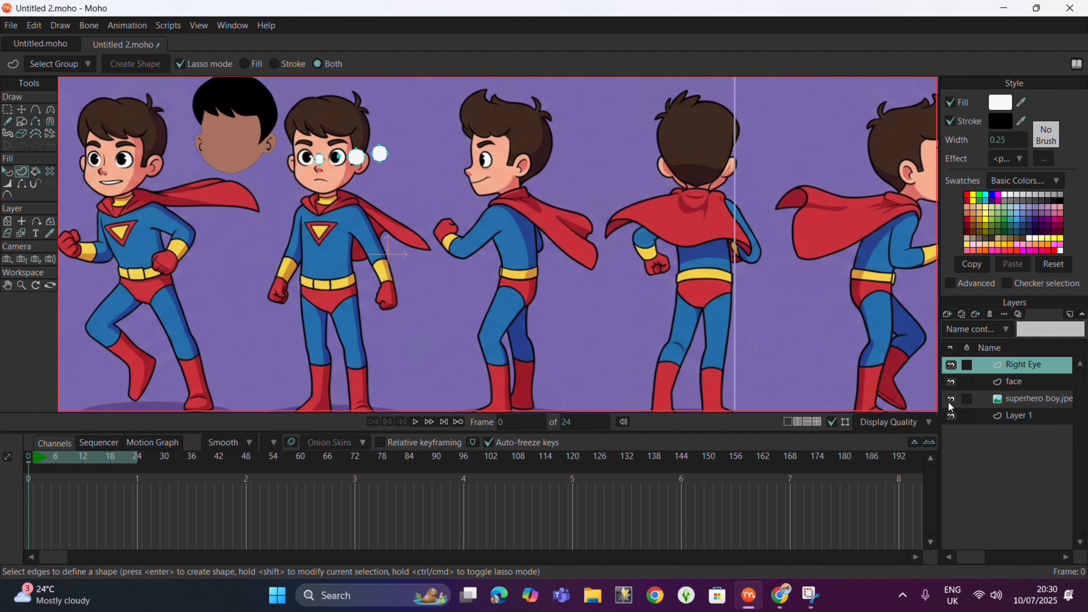
scroll(266, 143, up, 5)
click(22, 109)
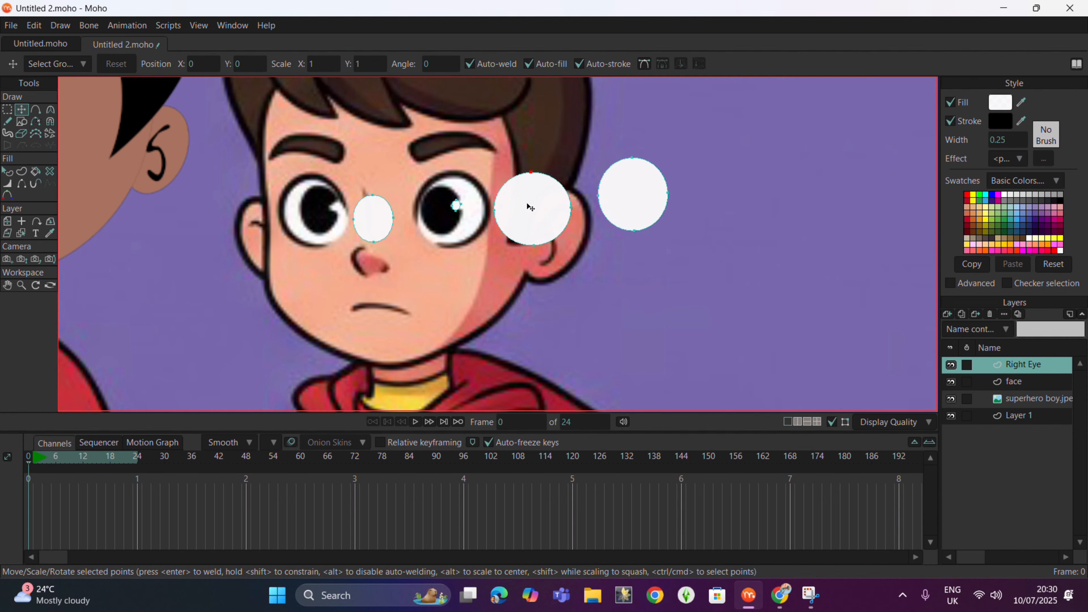
click(651, 207)
drag(650, 207, 471, 224)
click(533, 227)
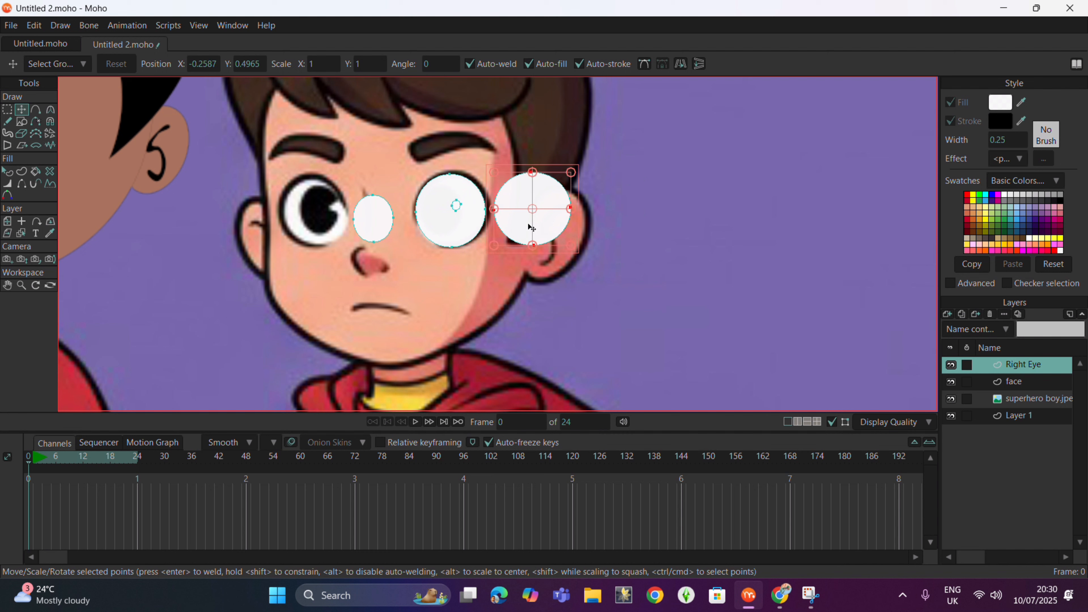
drag(541, 226, 477, 226)
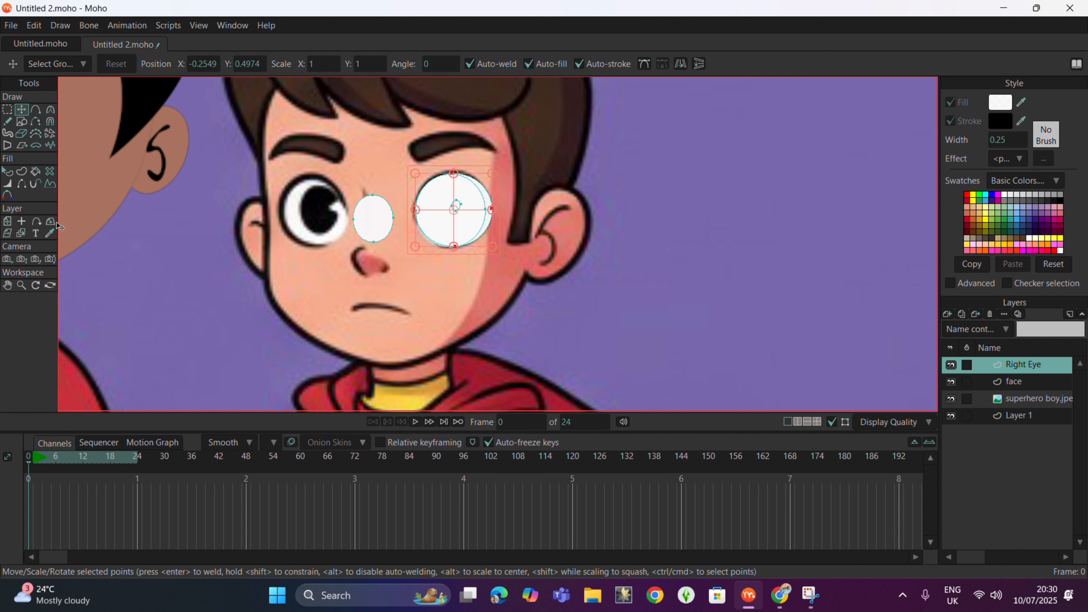
Step: Fill the outermost eye oval with black, matching its stroke colour
key(q)
click(488, 205)
drag(1024, 102, 1001, 121)
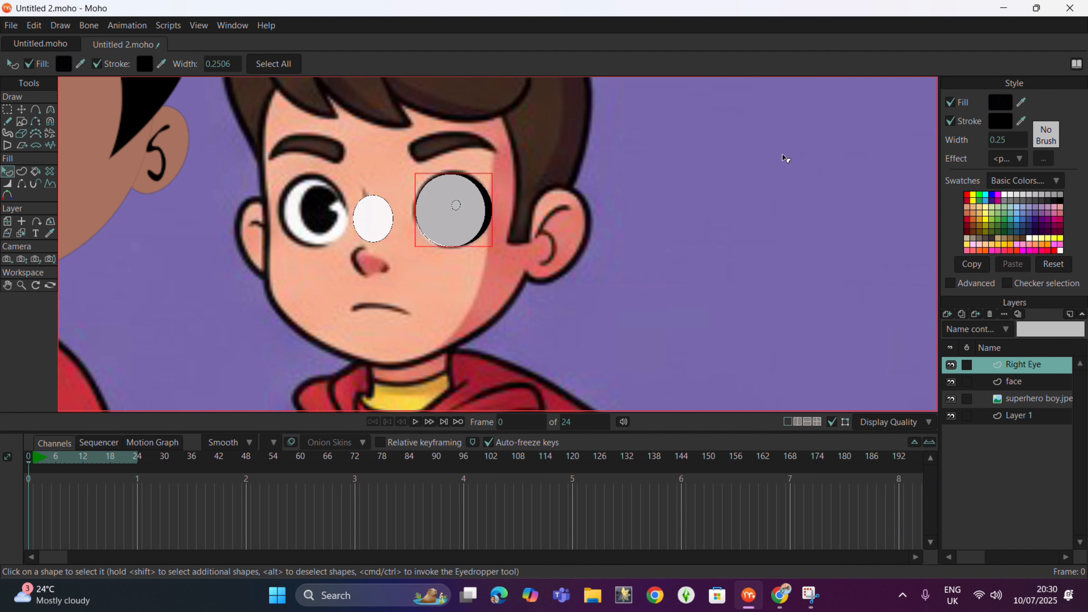
Step: Fill the pupil oval with black and place it inside the eye white under the highlight
key(t)
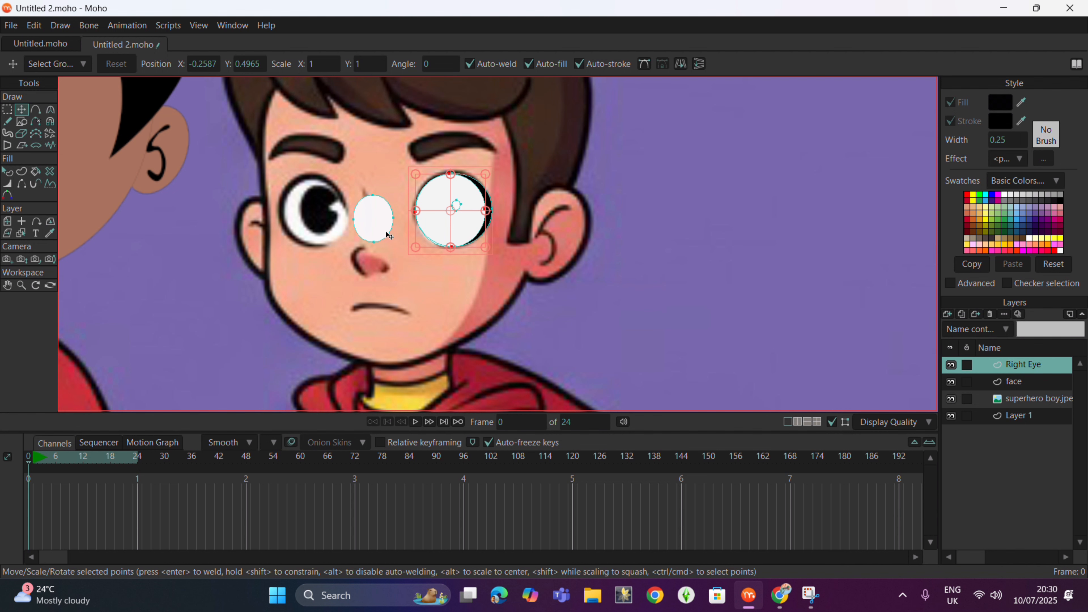
click(379, 232)
click(8, 172)
click(373, 221)
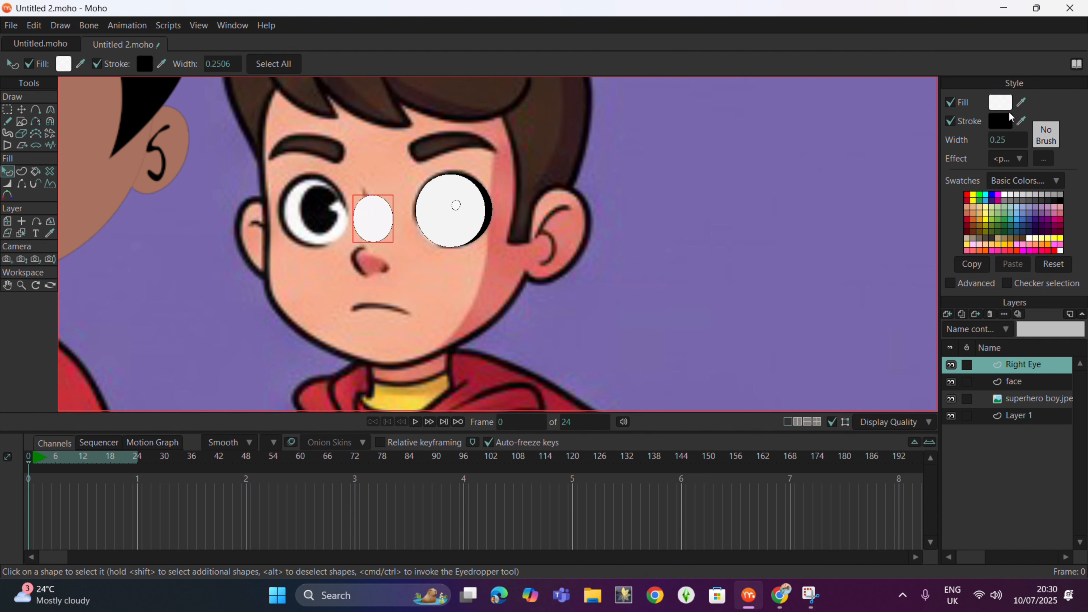
drag(1023, 103, 1004, 117)
scroll(609, 186, down, 4)
key(t)
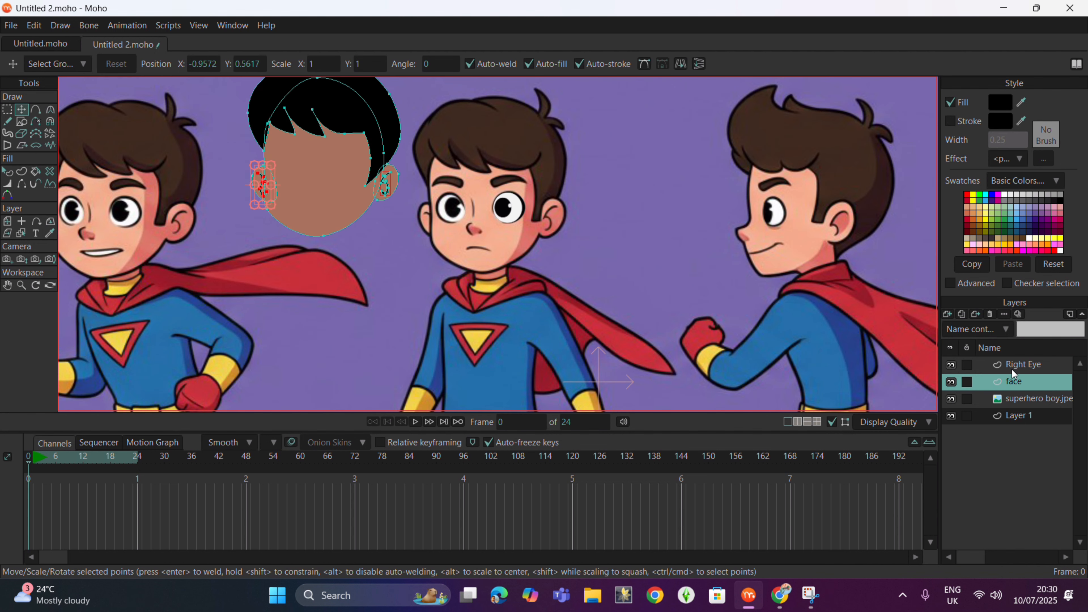
Step: Place a mirrored duplicate of the Right Eye layer over the reference's other eye and shift its pupil to match the gaze
click(7, 221)
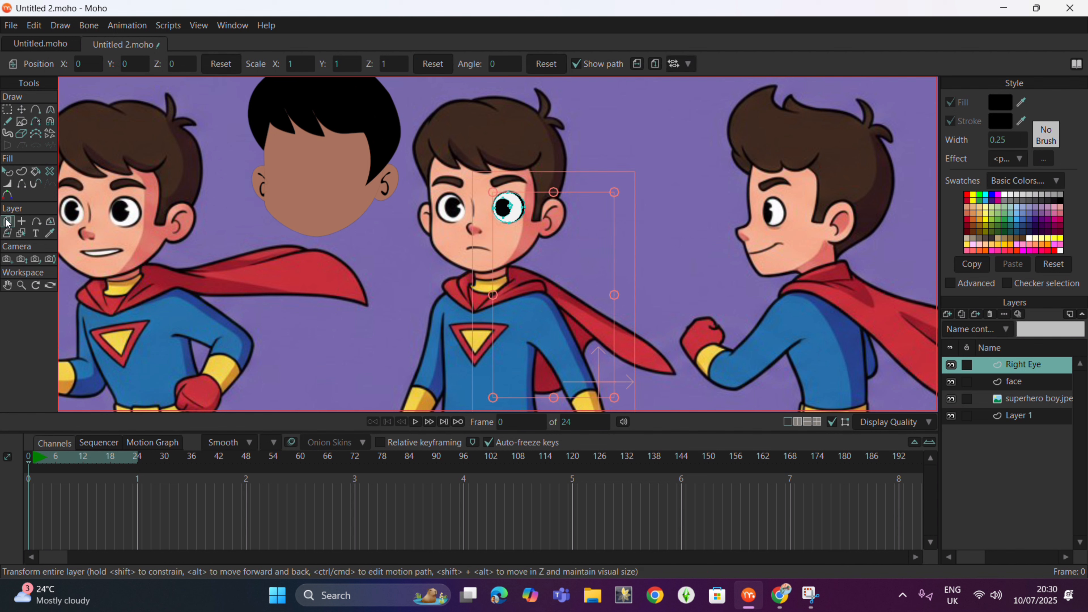
click(1006, 314)
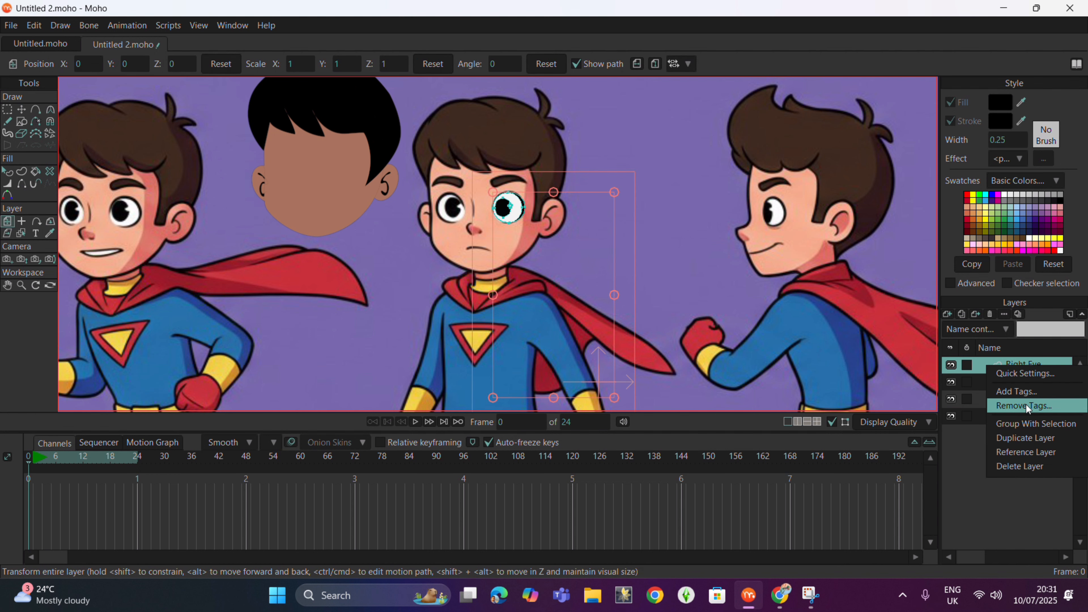
click(1034, 437)
scroll(530, 225, up, 5)
key(Return)
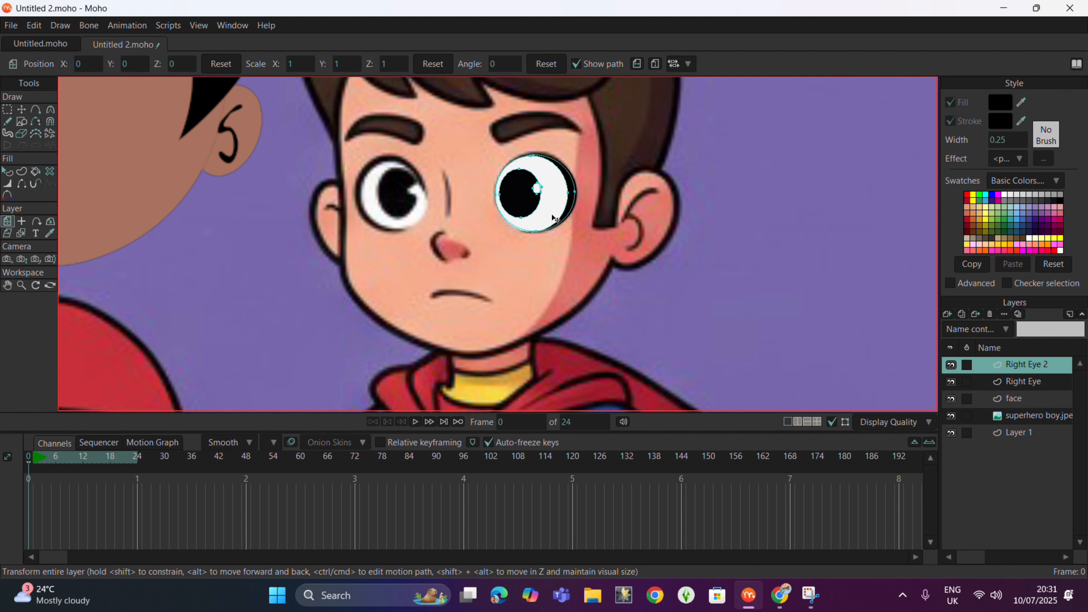
drag(552, 214, 412, 218)
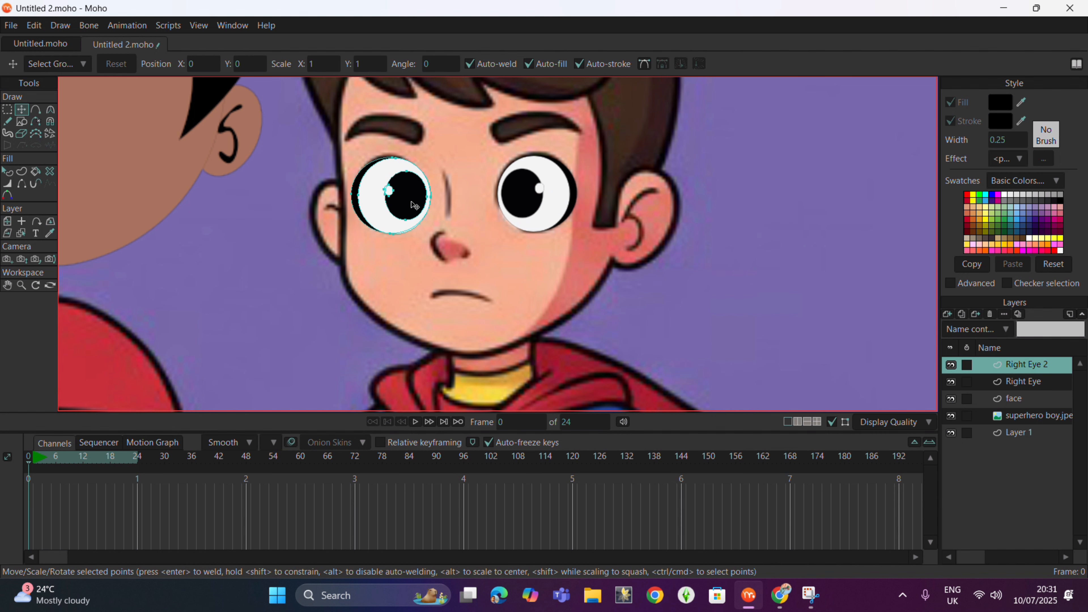
click(414, 209)
mouse_move(414, 191)
mouse_down()
mouse_move(390, 189)
mouse_move(394, 198)
mouse_up()
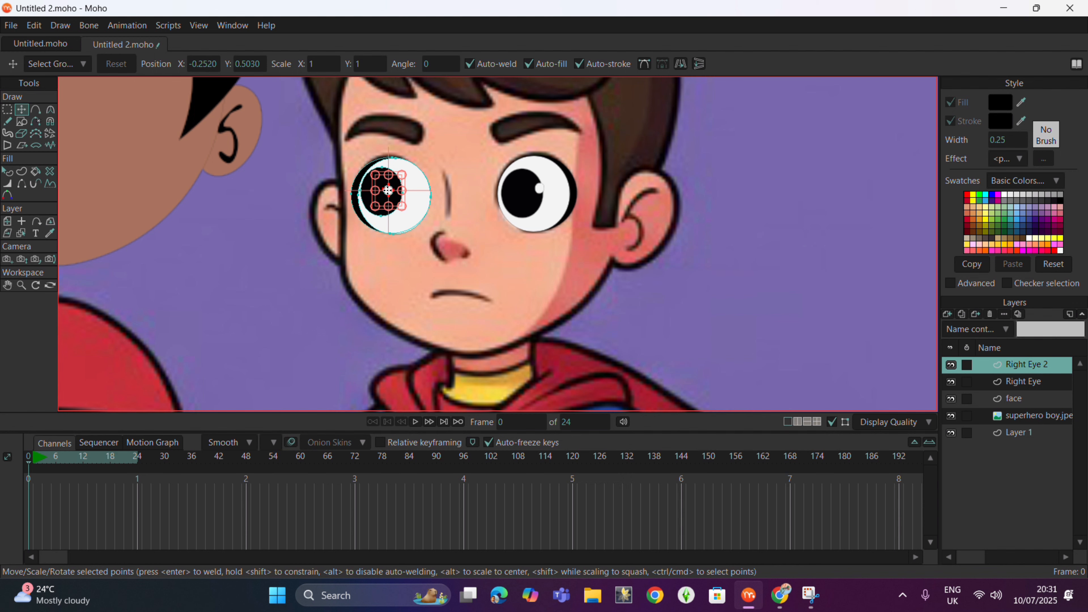
Step: Select all points of the face layer and move the head onto the reference head, beneath the two eyes
click(1015, 399)
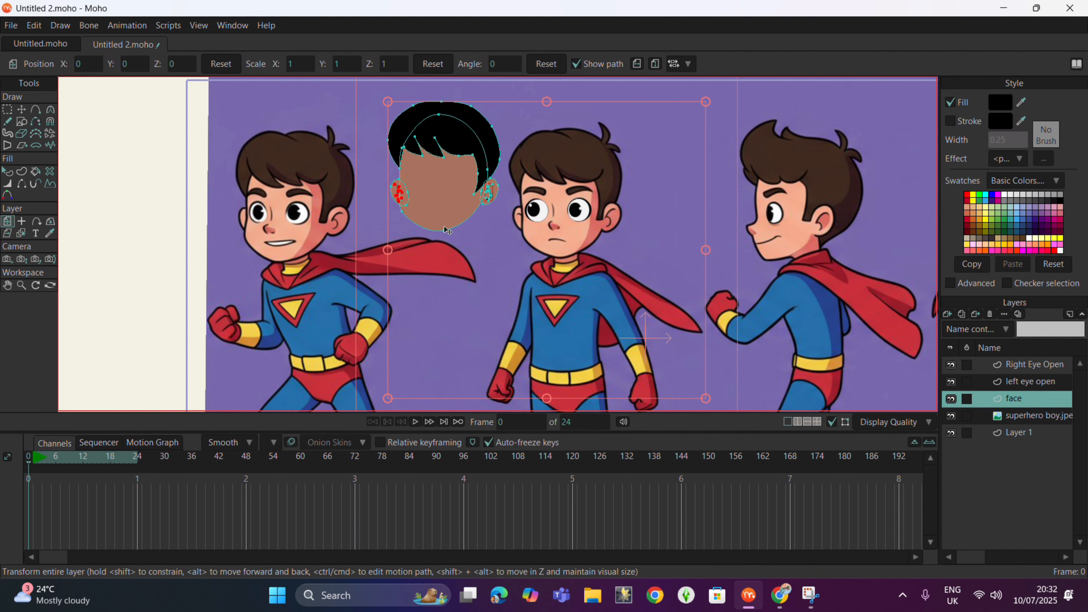
click(7, 110)
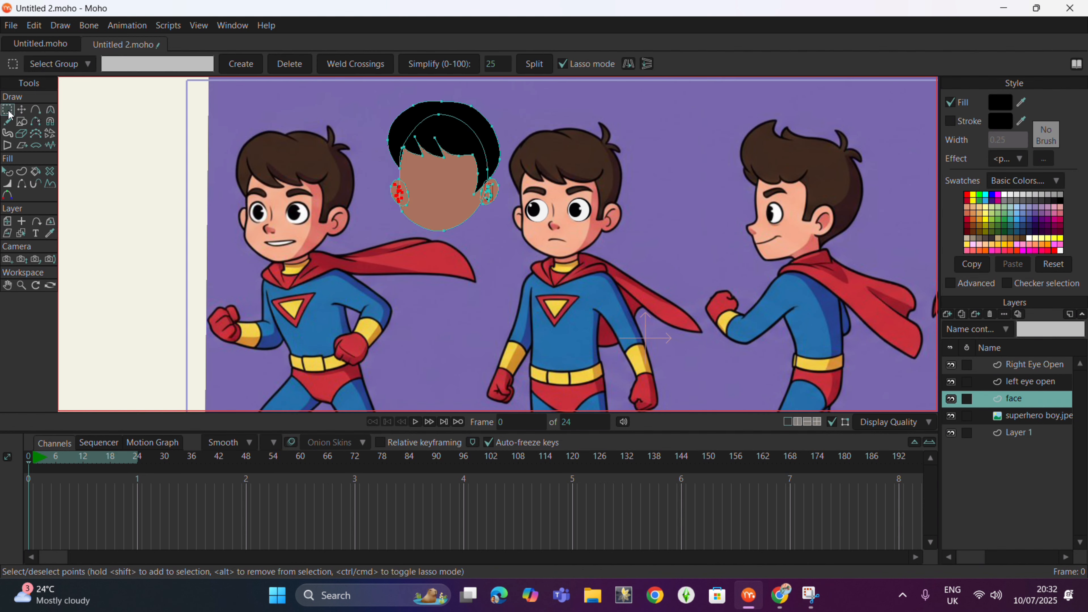
mouse_move(378, 99)
mouse_down()
mouse_move(361, 171)
mouse_move(517, 114)
mouse_up()
click(21, 109)
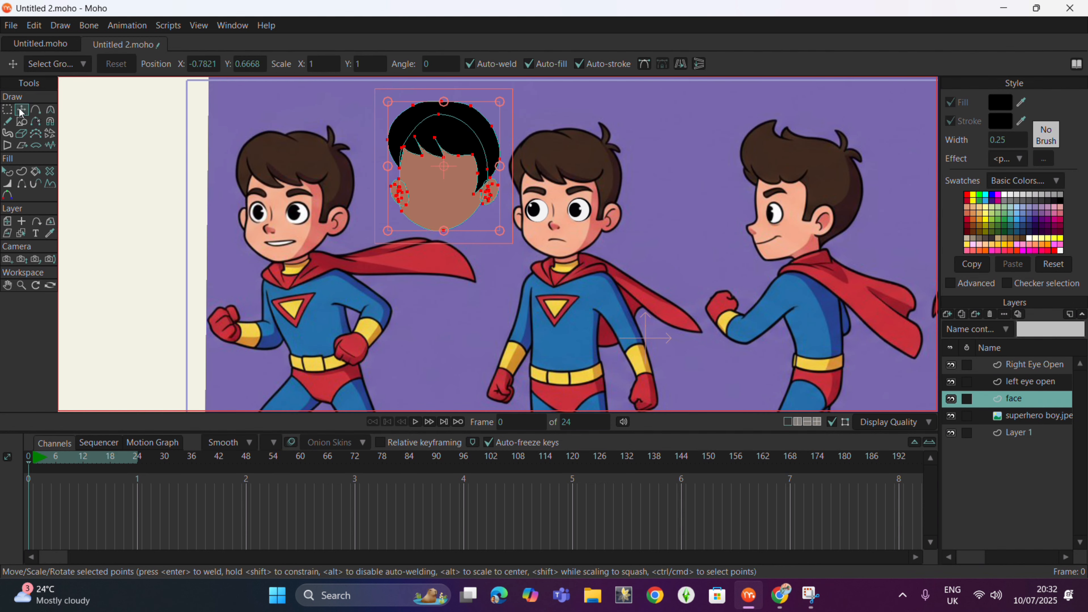
drag(424, 193, 546, 219)
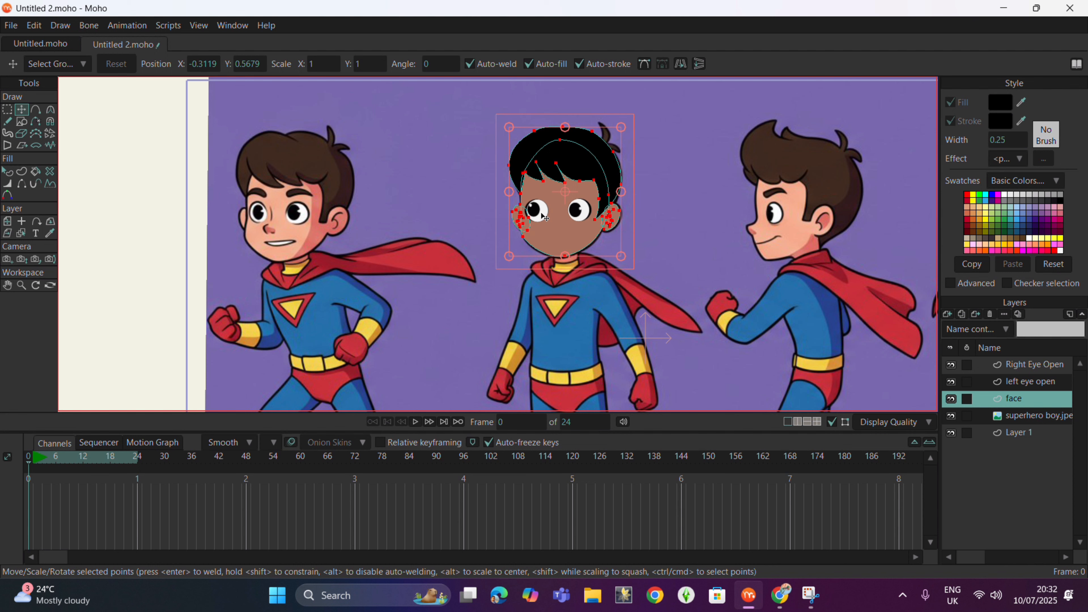
Step: Hide the reference image layer and examine the assembled head with its eyes
scroll(546, 219, up, 5)
scroll(422, 210, down, 5)
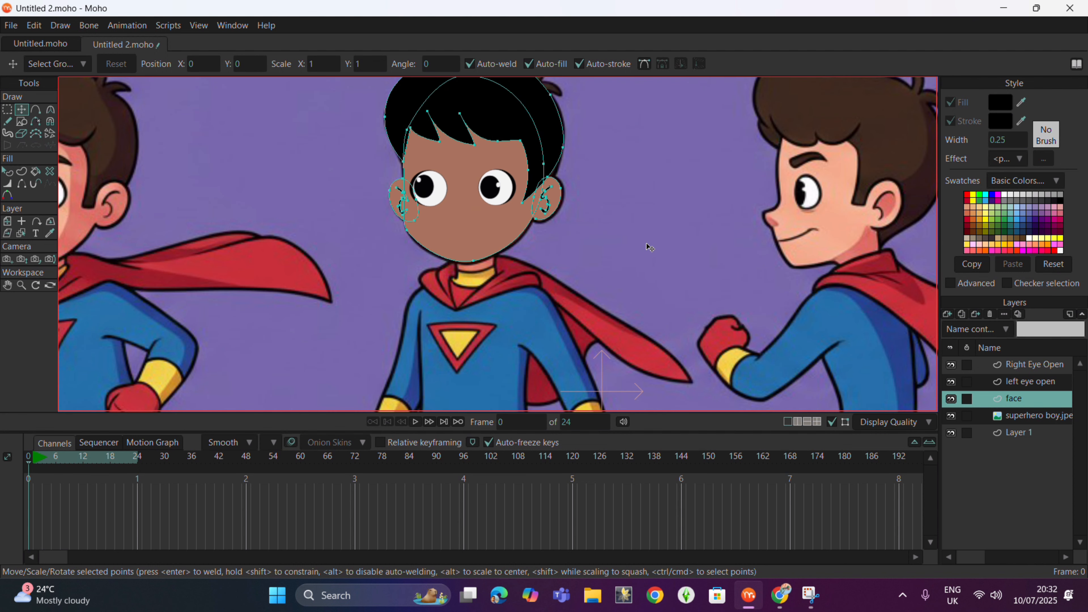
scroll(609, 243, down, 3)
click(952, 416)
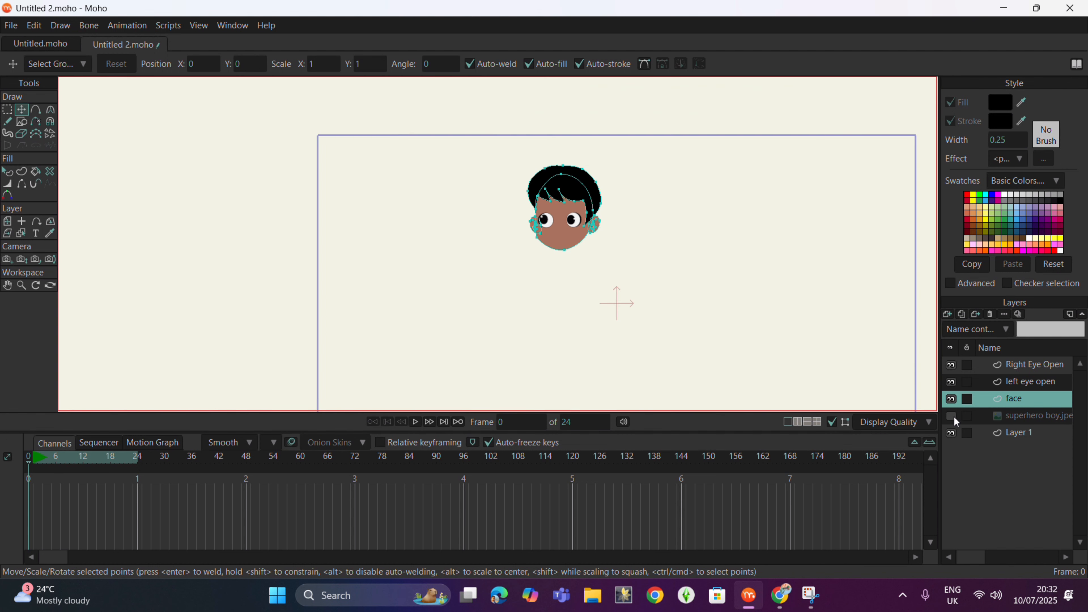
click(1004, 420)
scroll(449, 165, up, 6)
scroll(472, 234, down, 3)
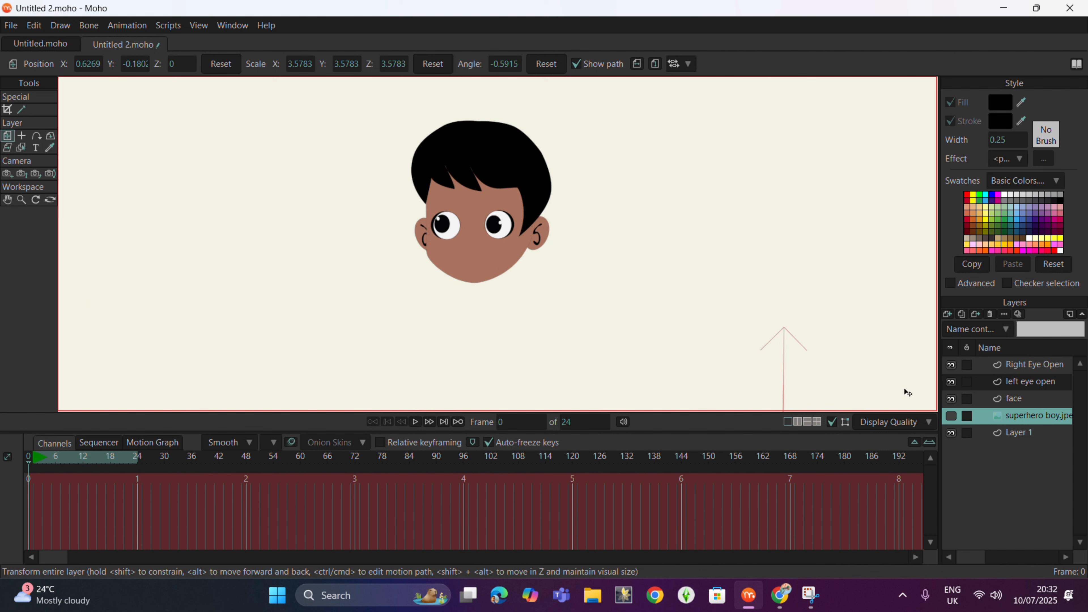
Step: Show the reference image again and shift it sideways so its front-facing head sits beside the drawn head
click(952, 415)
scroll(491, 262, down, 2)
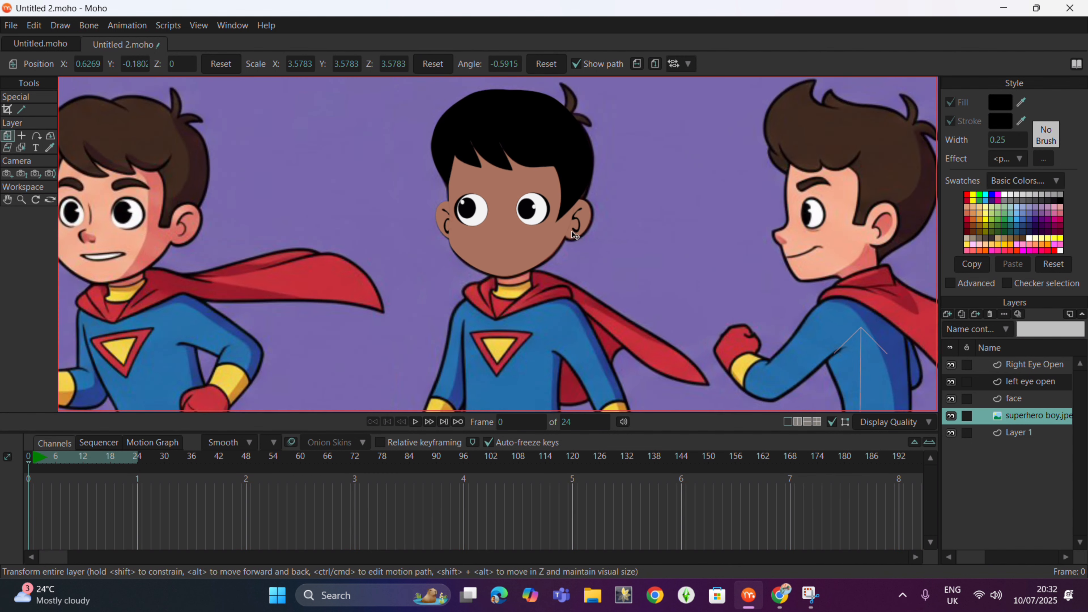
drag(551, 307, 681, 322)
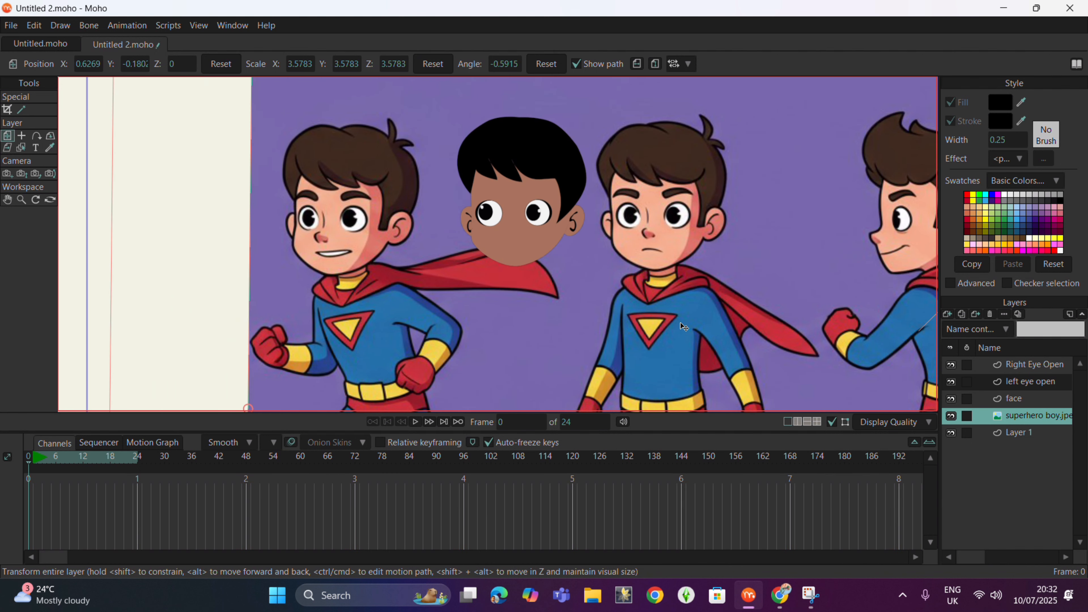
Step: Duplicate the black inner line of the drawn head's right-hand ear and move the copy over the reference's nose
scroll(659, 226, up, 4)
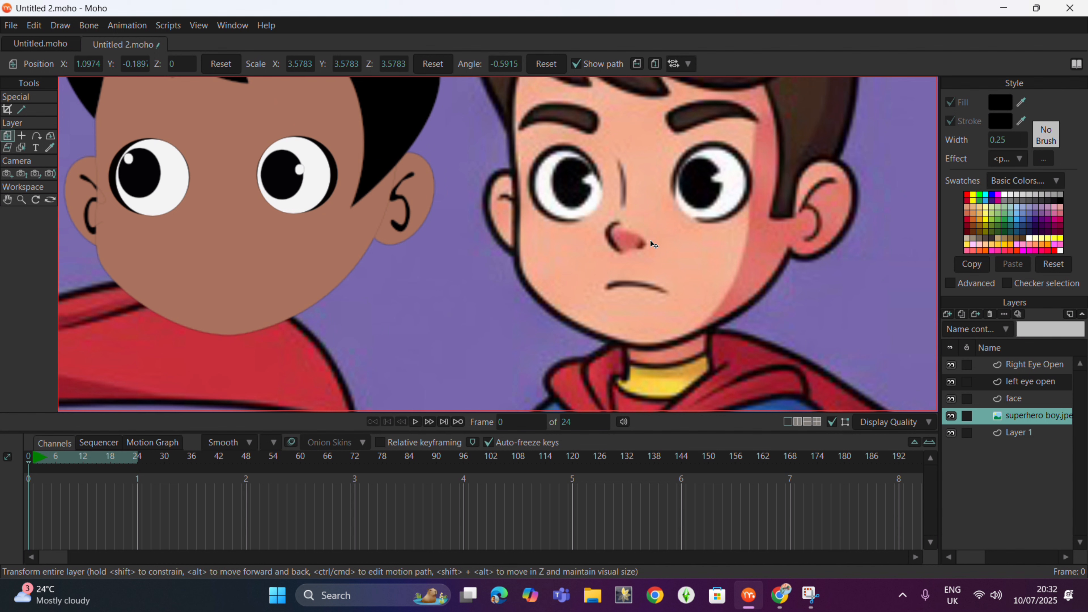
ctrl+alt+click(334, 253)
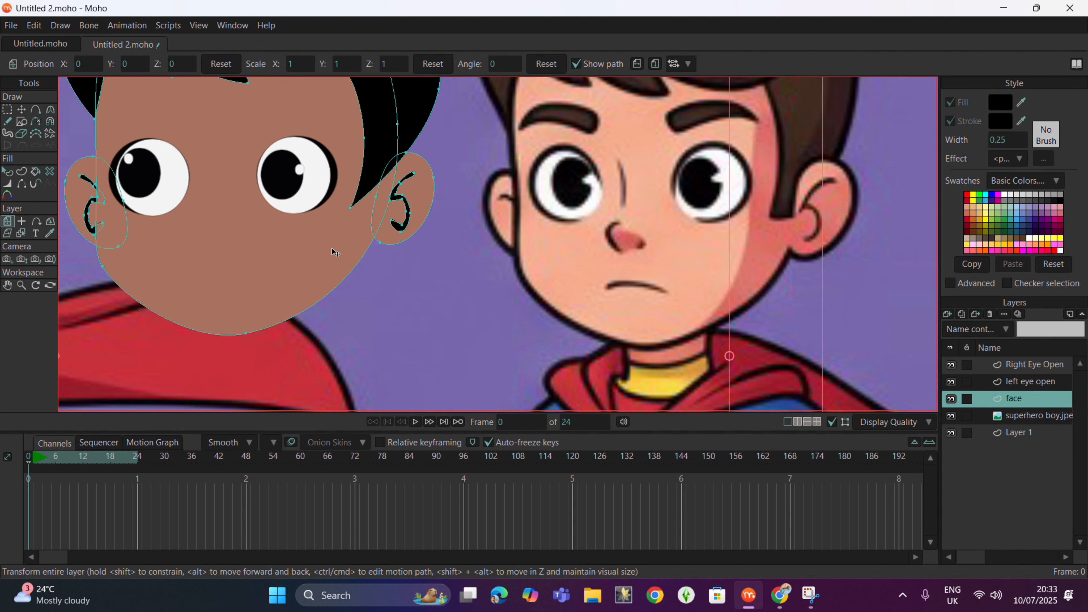
click(35, 109)
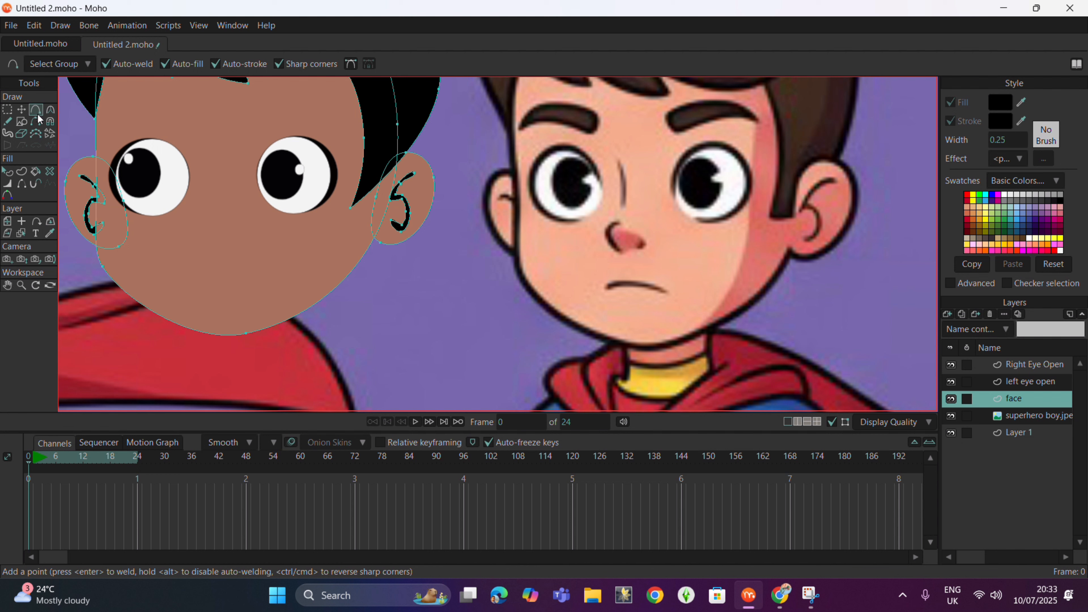
click(22, 109)
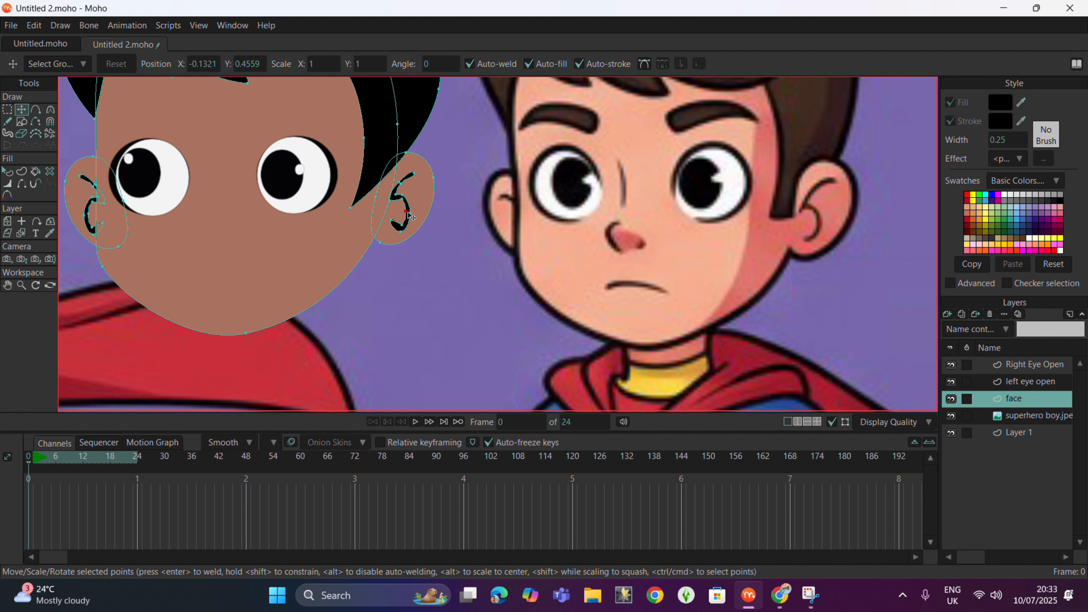
click(402, 200)
double_click(410, 180)
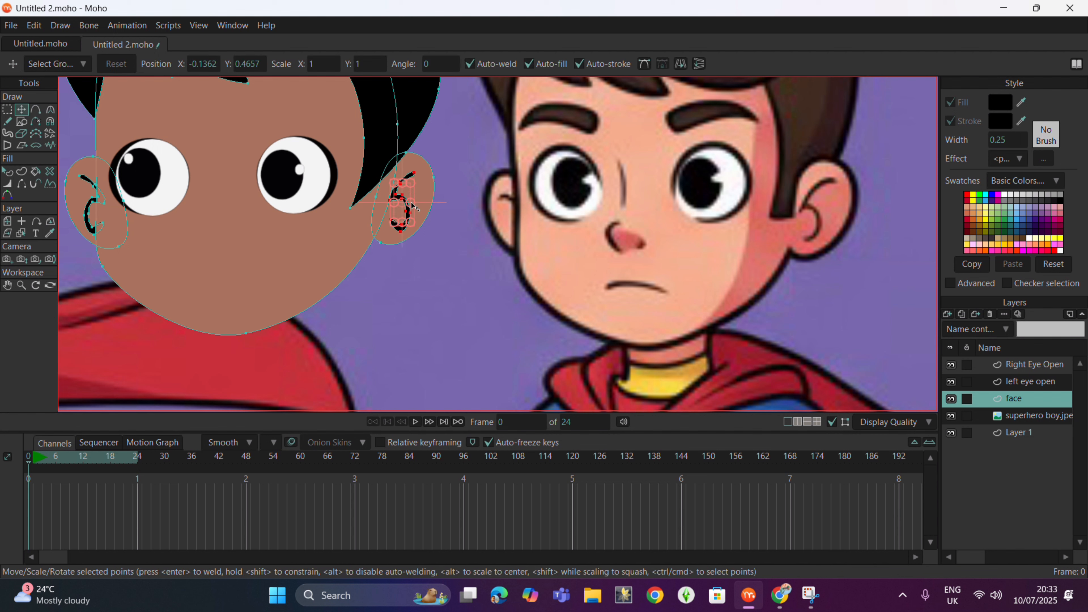
drag(404, 201, 631, 215)
scroll(647, 241, up, 2)
scroll(647, 241, up, 2)
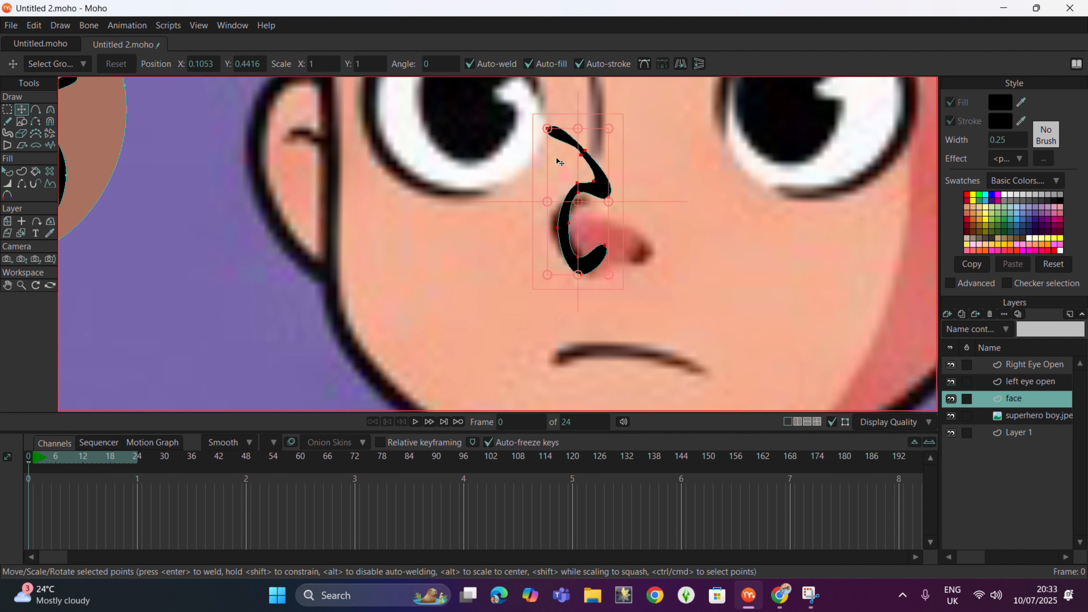
Step: Reshape the copied line to follow the reference's nose and move it onto the drawn face between the eyes
scroll(559, 180, down, 1)
click(535, 216)
drag(536, 215, 570, 157)
drag(569, 235, 584, 231)
drag(568, 243, 575, 239)
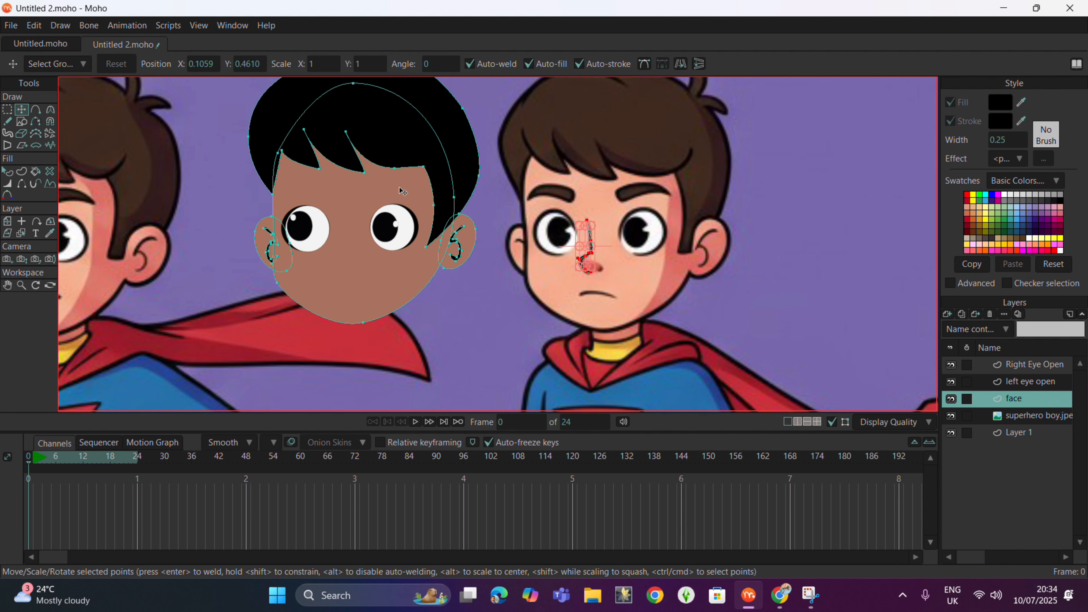
drag(580, 261, 346, 259)
Step: Add a vector layer directly above the left eye open layer and name it "mouth close"
click(996, 381)
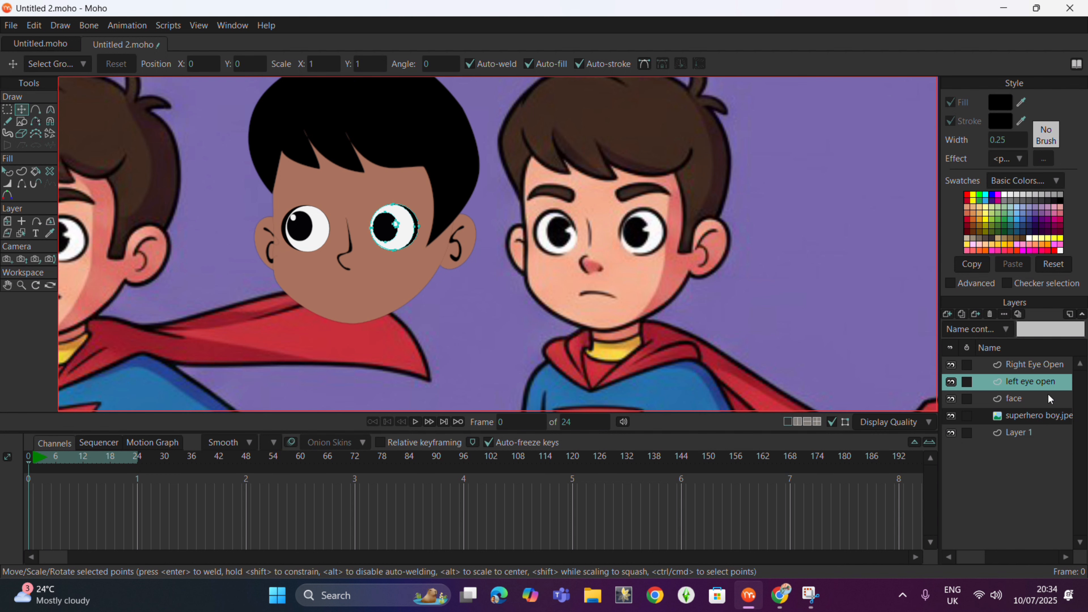
click(948, 314)
click(971, 331)
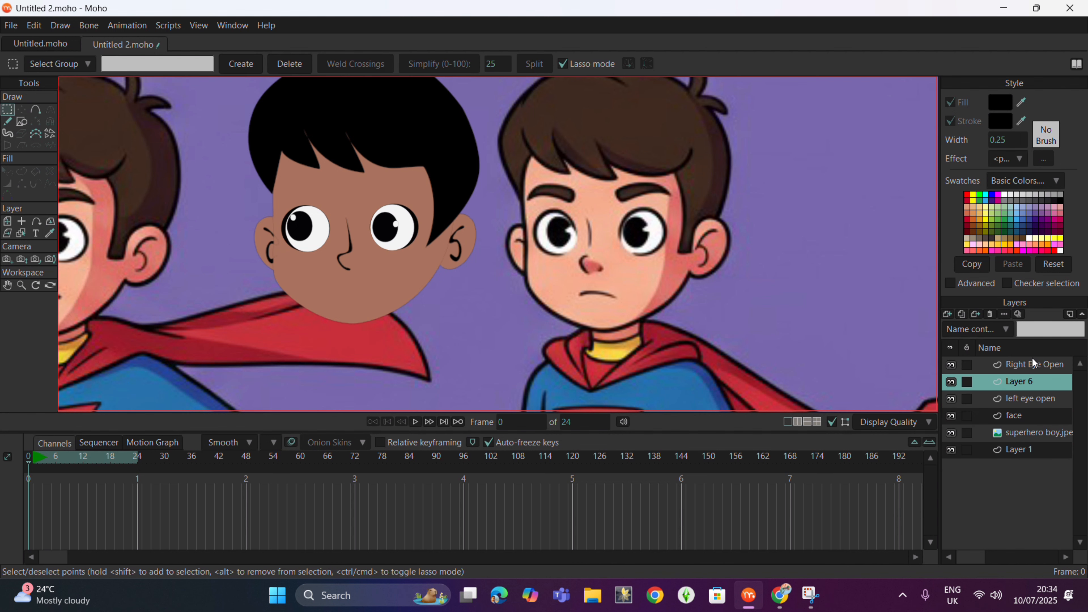
double_click(1014, 382)
text(mouyth close)
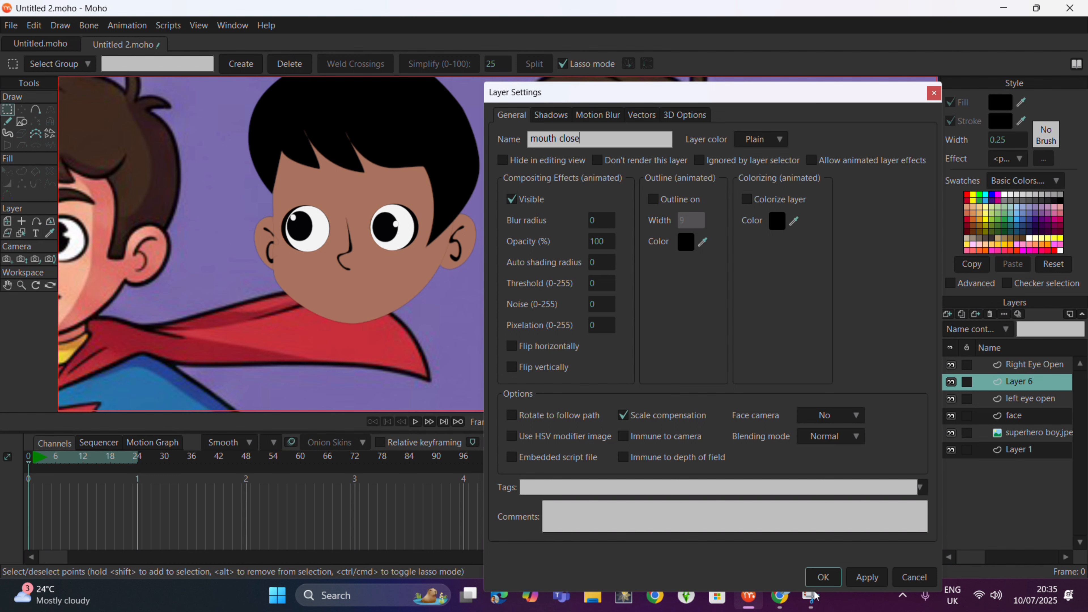
click(859, 578)
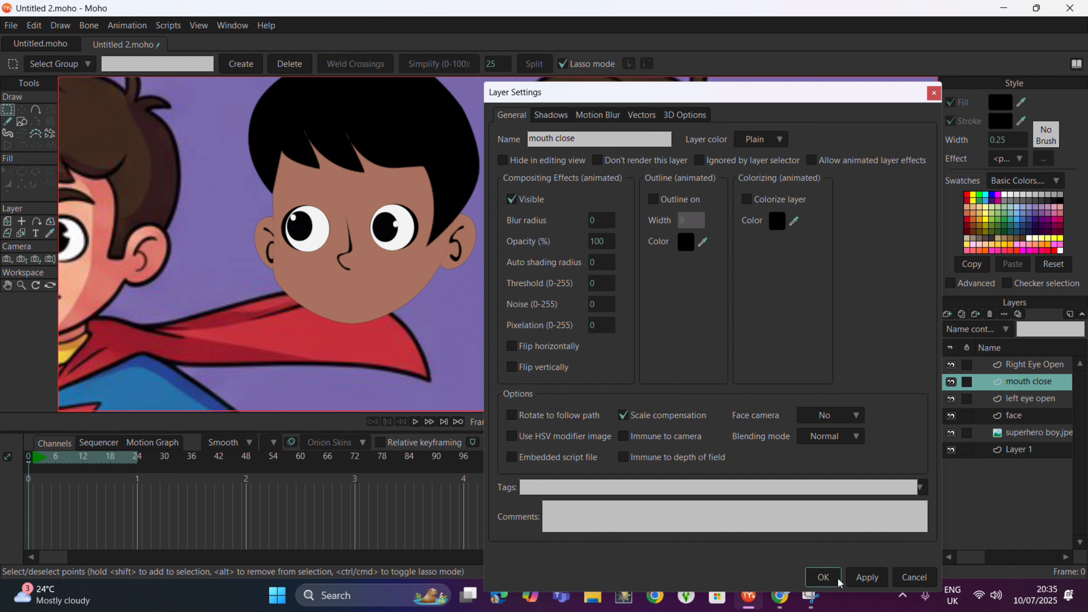
click(823, 577)
Step: Draw a flat oval over the reference's mouth and shape its points into a thin downward-curving line
click(22, 122)
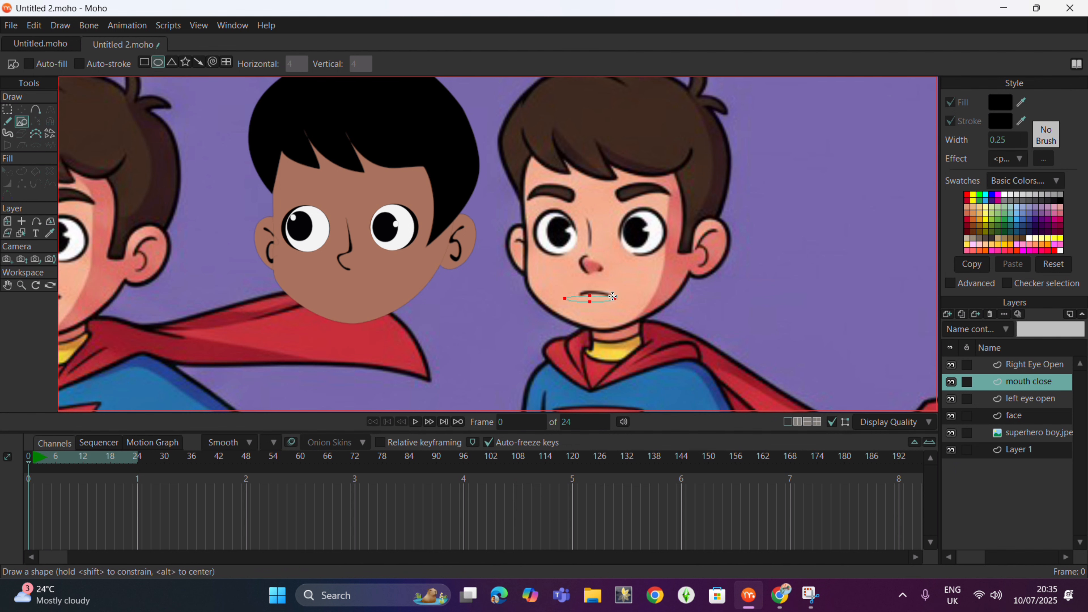
drag(613, 297, 588, 264)
click(21, 109)
scroll(600, 303, up, 5)
click(587, 287)
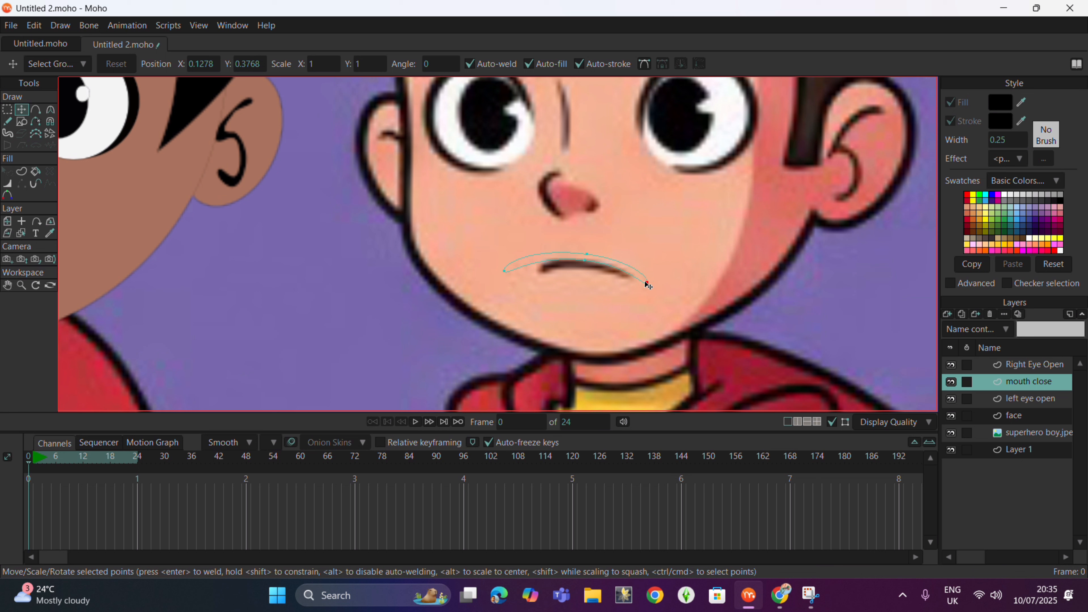
drag(648, 285, 637, 283)
mouse_move(505, 271)
mouse_down()
mouse_move(585, 262)
mouse_move(487, 259)
mouse_move(568, 240)
mouse_up()
Step: Create a black filled and stroked shape from the mouth outline and move its layer onto the drawn face below the nose
click(6, 109)
click(22, 171)
click(124, 65)
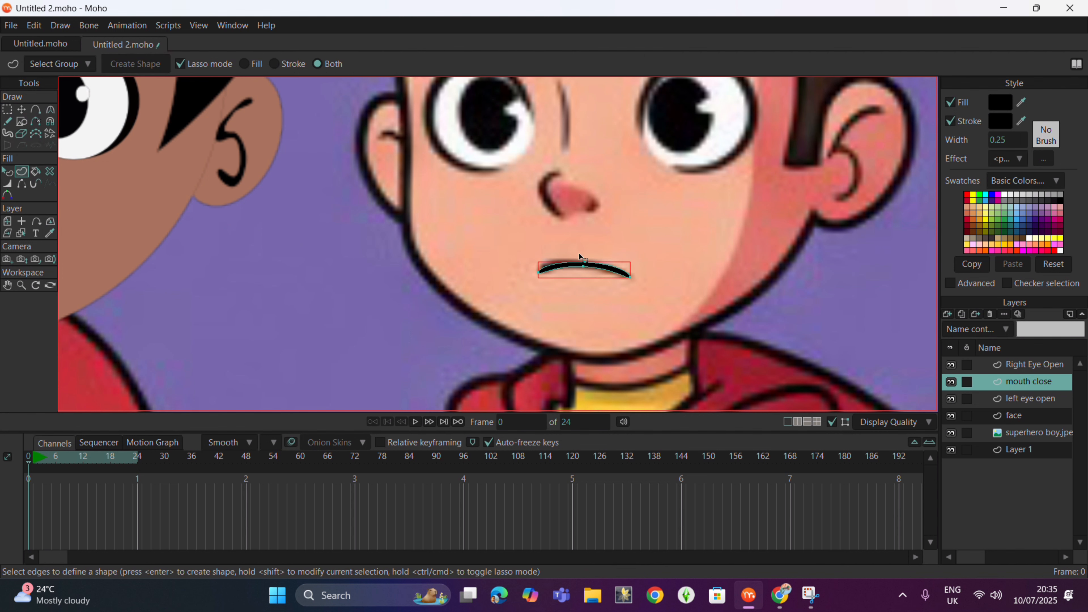
scroll(534, 232, down, 5)
key(t)
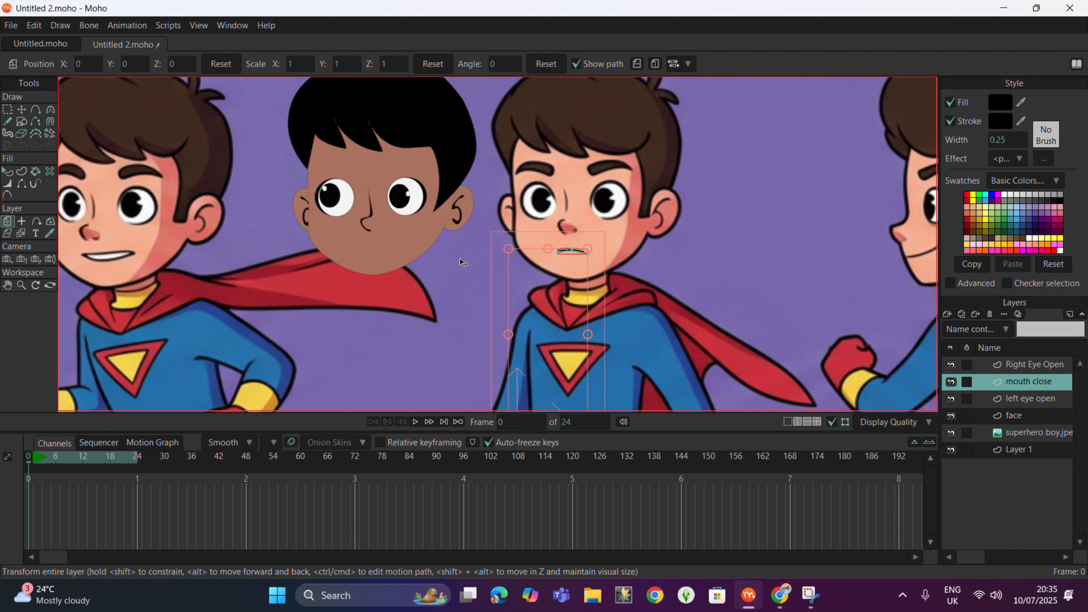
drag(576, 284, 368, 282)
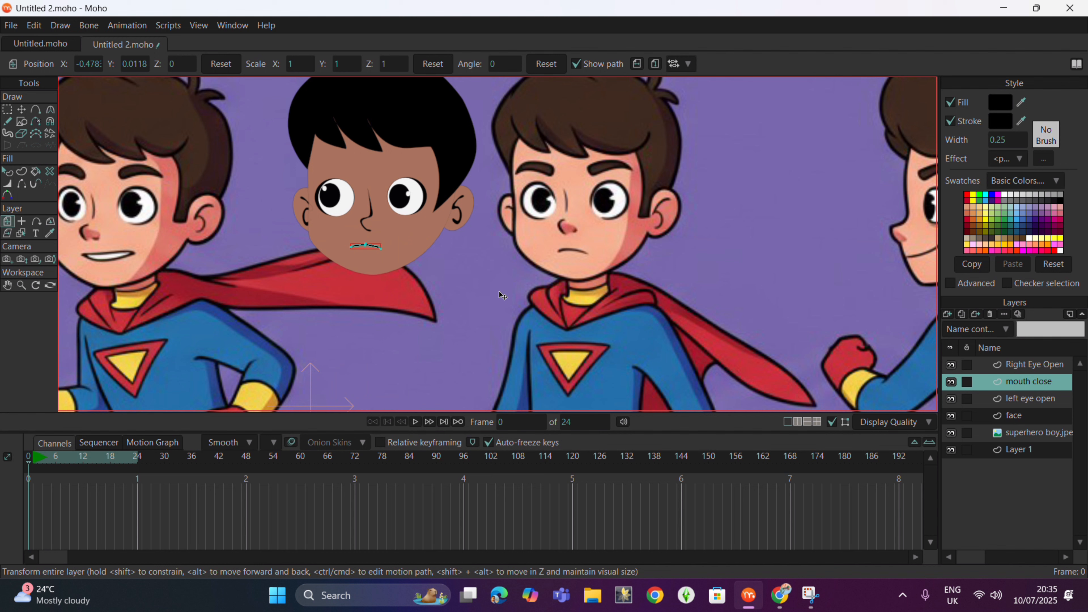
Step: On the Right Eye Open layer, outline the reference's left-hand eyebrow point by point as a closed, filled shape
click(1013, 432)
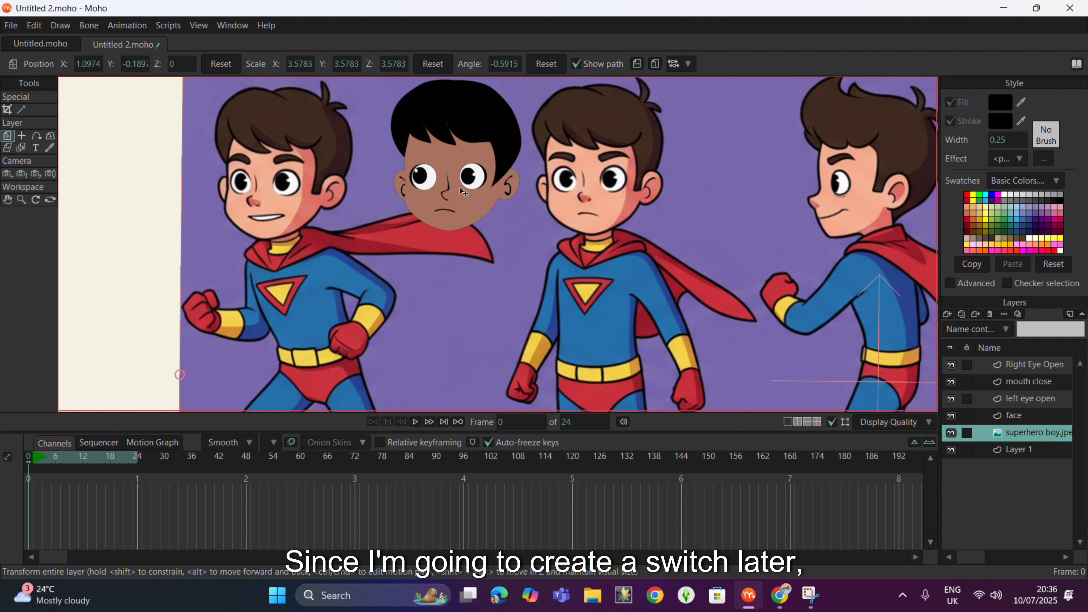
scroll(442, 147, up, 2)
click(1023, 365)
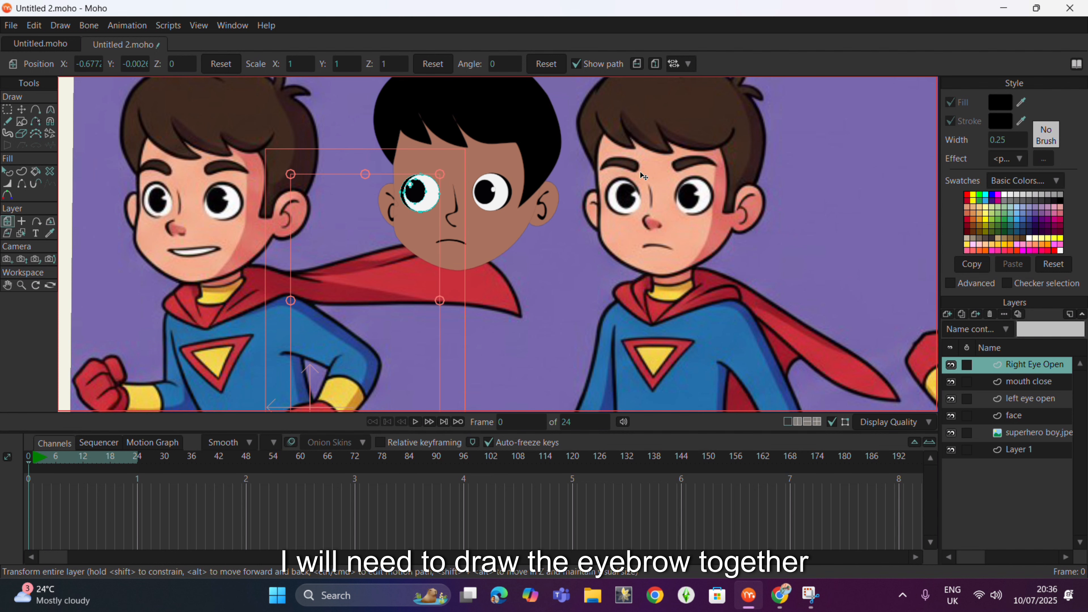
click(35, 110)
scroll(632, 172, up, 2)
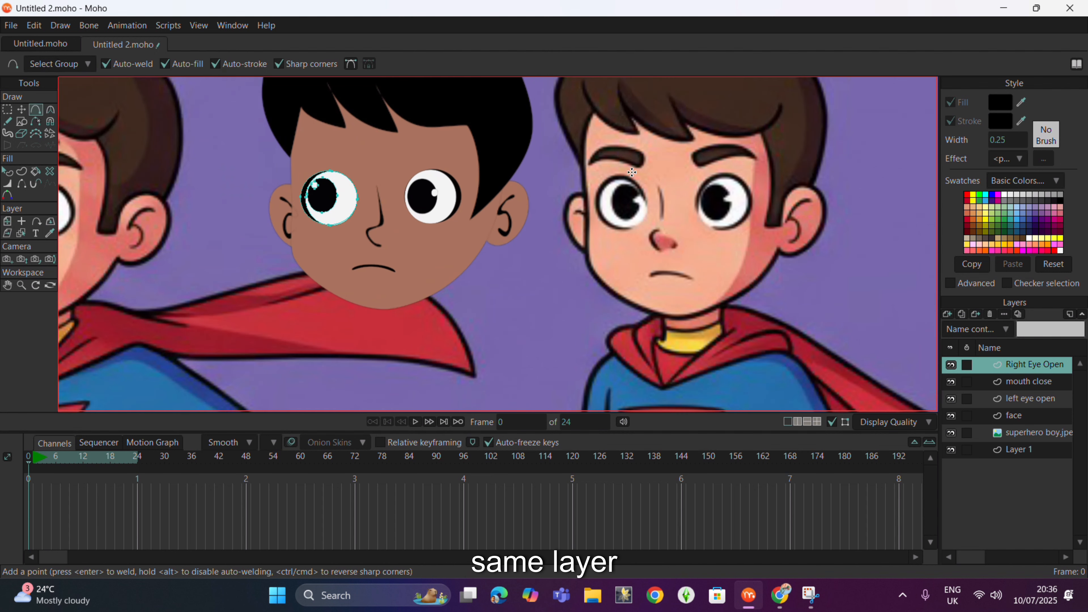
click(641, 168)
click(607, 158)
click(587, 168)
click(601, 147)
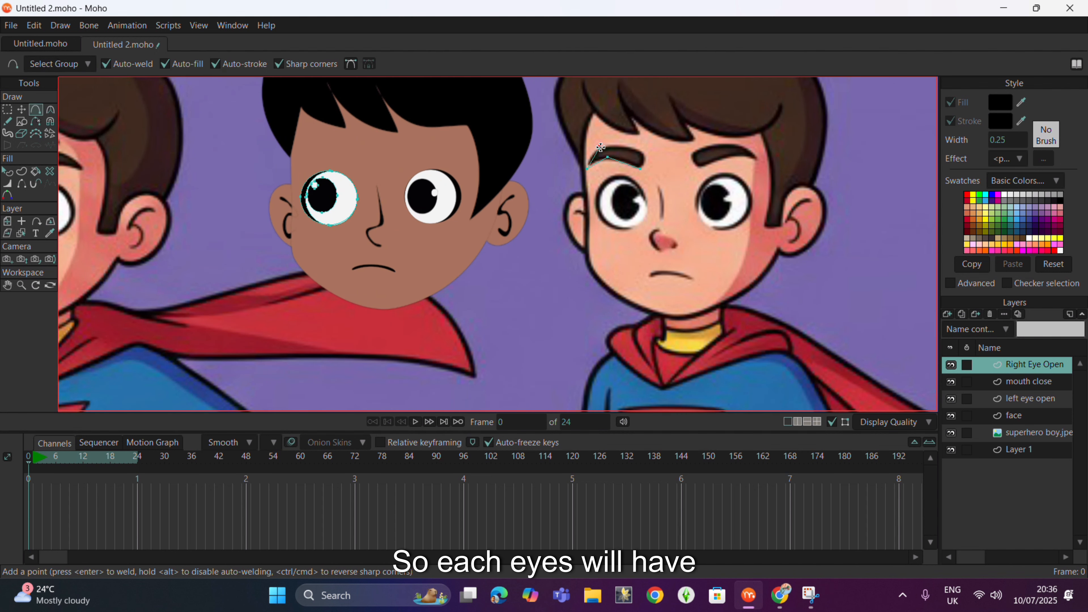
click(641, 169)
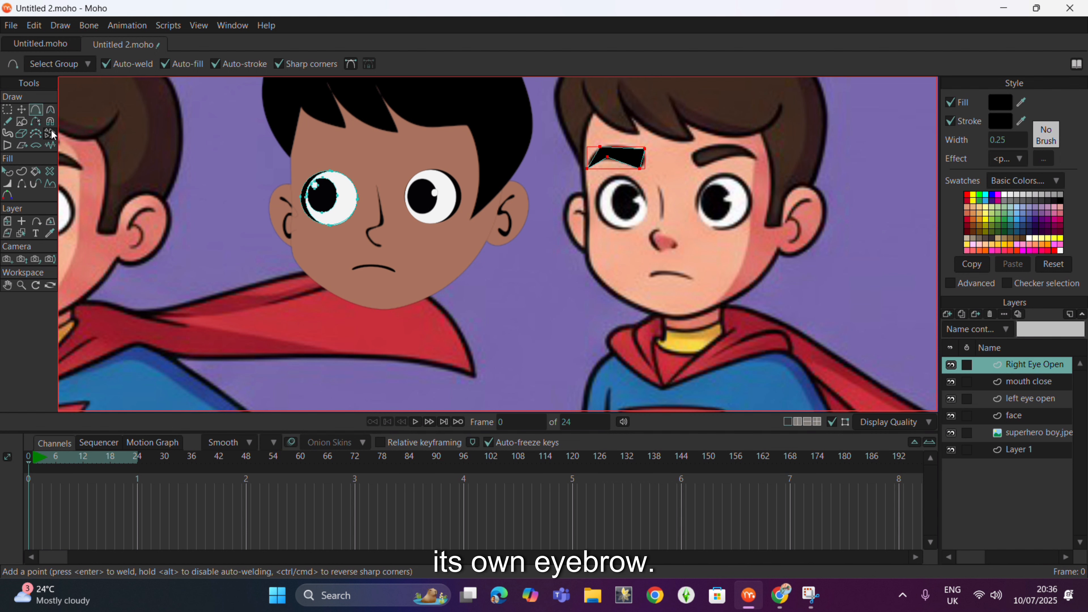
Step: Adjust the eyebrow's corner and middle points to fit the reference's left-hand eyebrow
key(t)
drag(633, 159, 638, 159)
scroll(634, 154, up, 5)
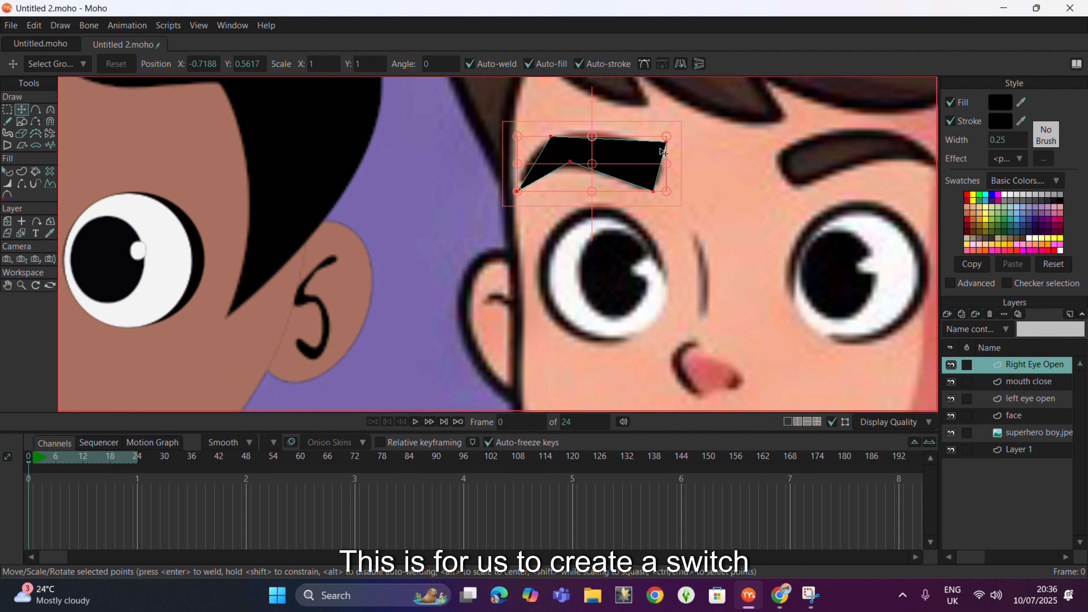
drag(551, 134, 563, 138)
drag(517, 189, 575, 153)
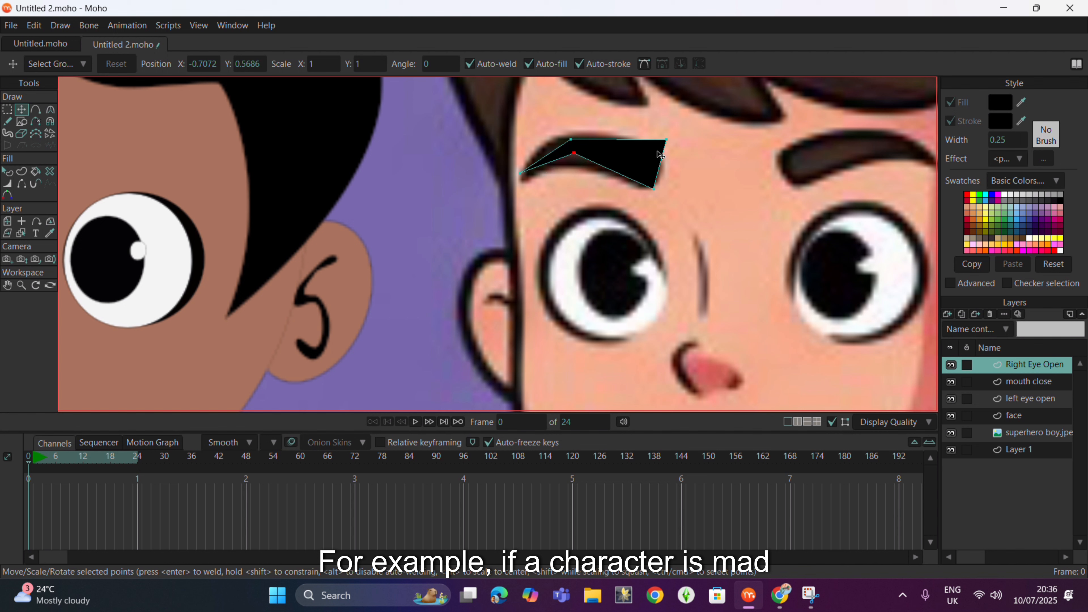
drag(667, 139, 664, 161)
drag(569, 141, 684, 130)
Step: Increase the curvature of the eyebrow's points so its edges and ends are rounded like the reference
click(50, 111)
drag(576, 154, 810, 158)
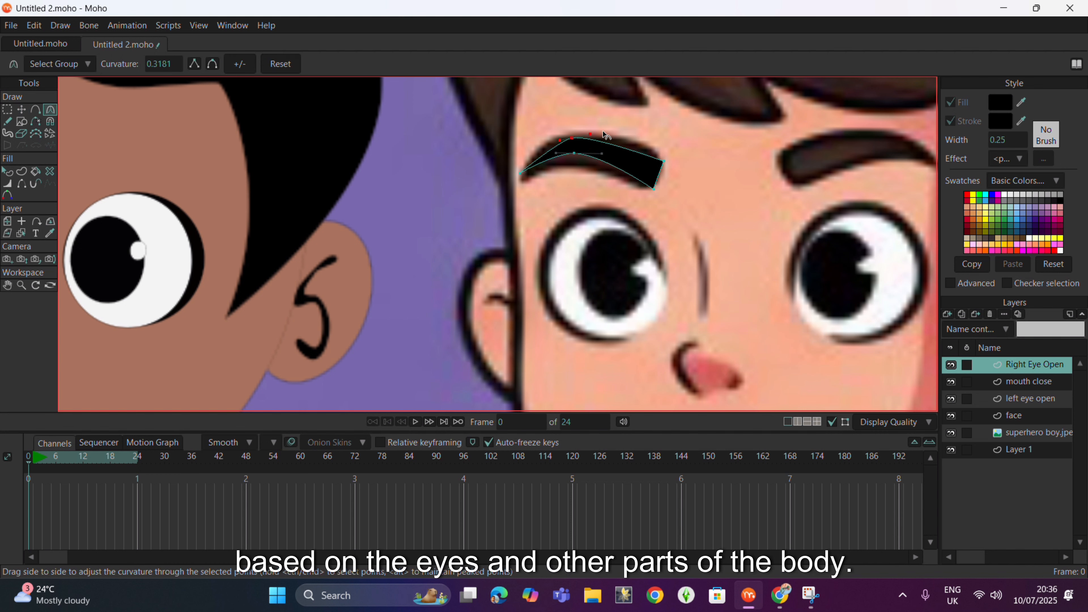
drag(602, 132, 709, 132)
drag(662, 164, 805, 150)
drag(681, 188, 879, 167)
drag(527, 179, 630, 184)
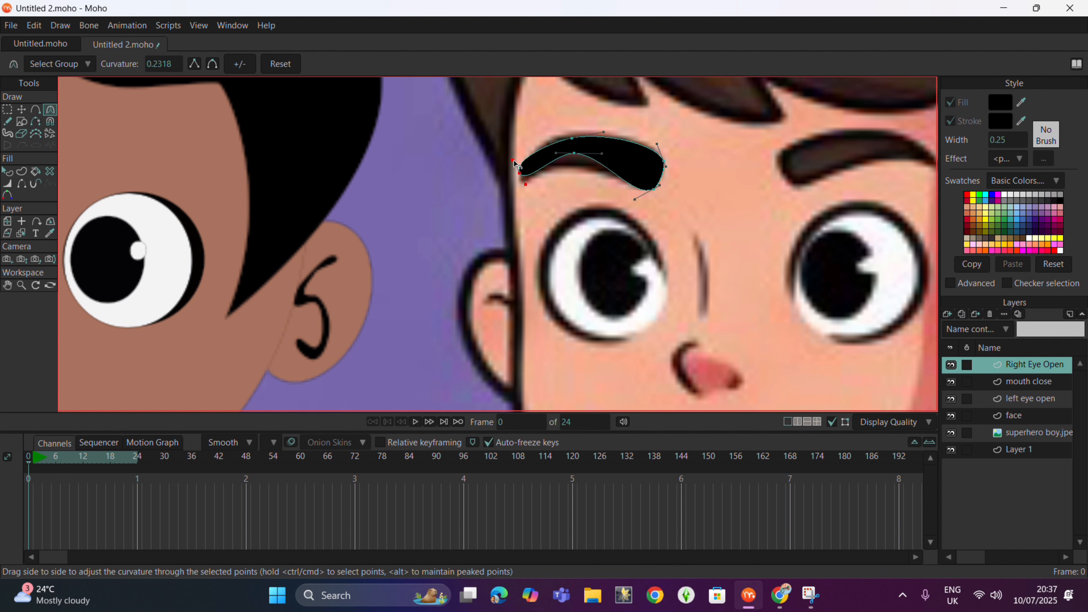
click(21, 110)
click(8, 221)
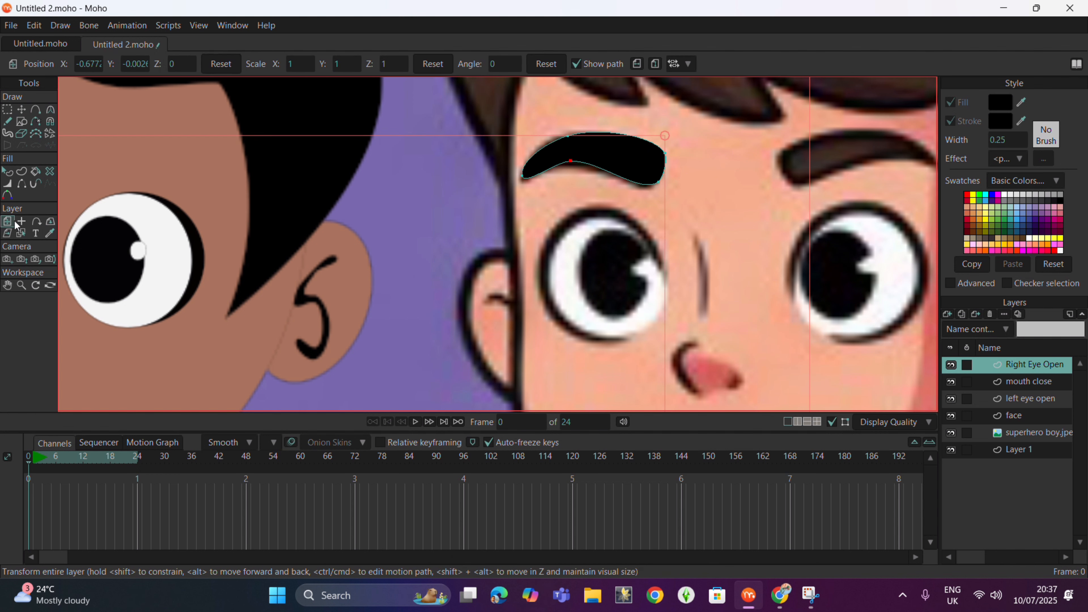
scroll(754, 200, down, 4)
drag(695, 229, 568, 256)
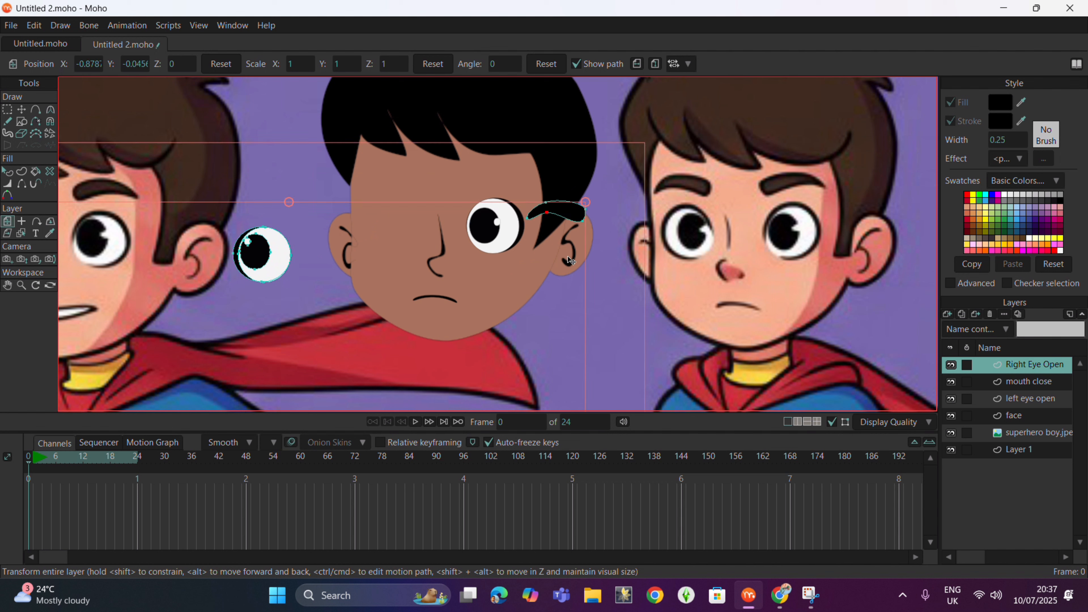
key(ctrl+z)
Step: Move the eyebrow's points above the drawn left-hand eye and paste a copy of the eyebrow into the left eye open layer
click(27, 110)
click(8, 110)
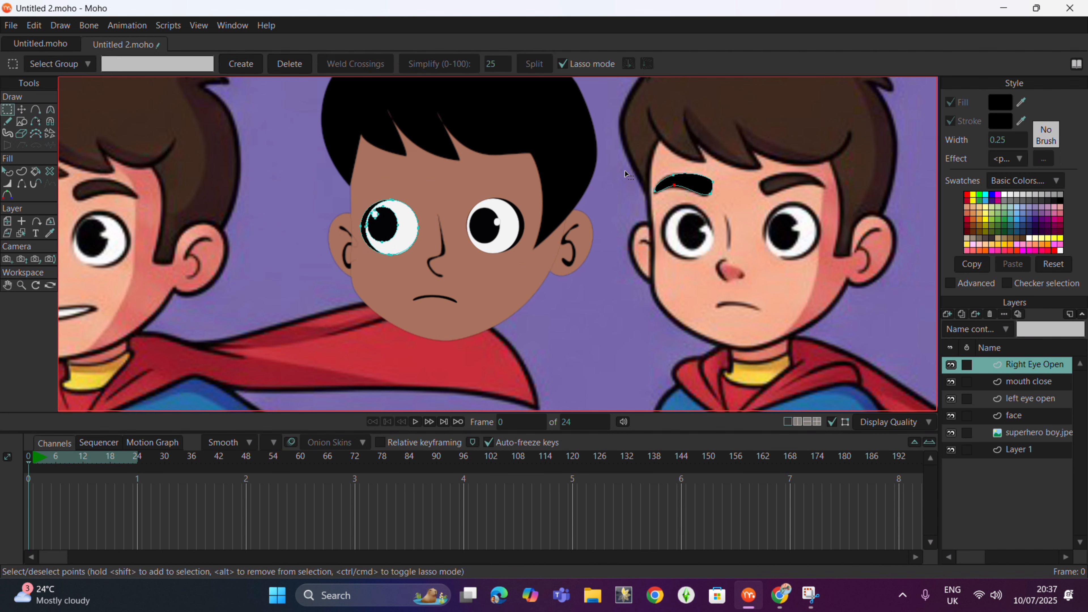
click(22, 110)
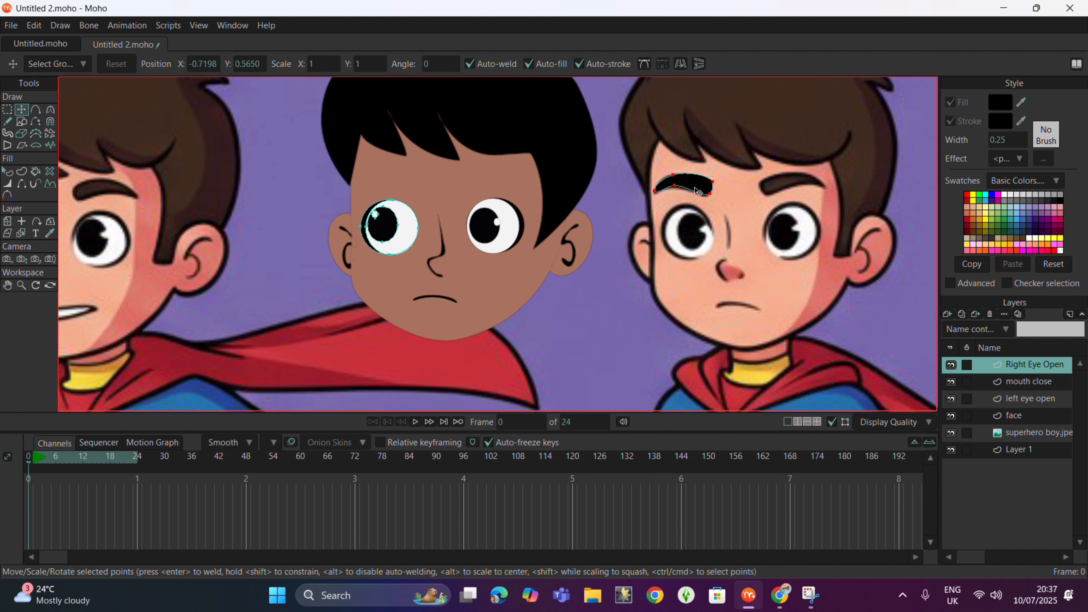
drag(697, 192, 404, 189)
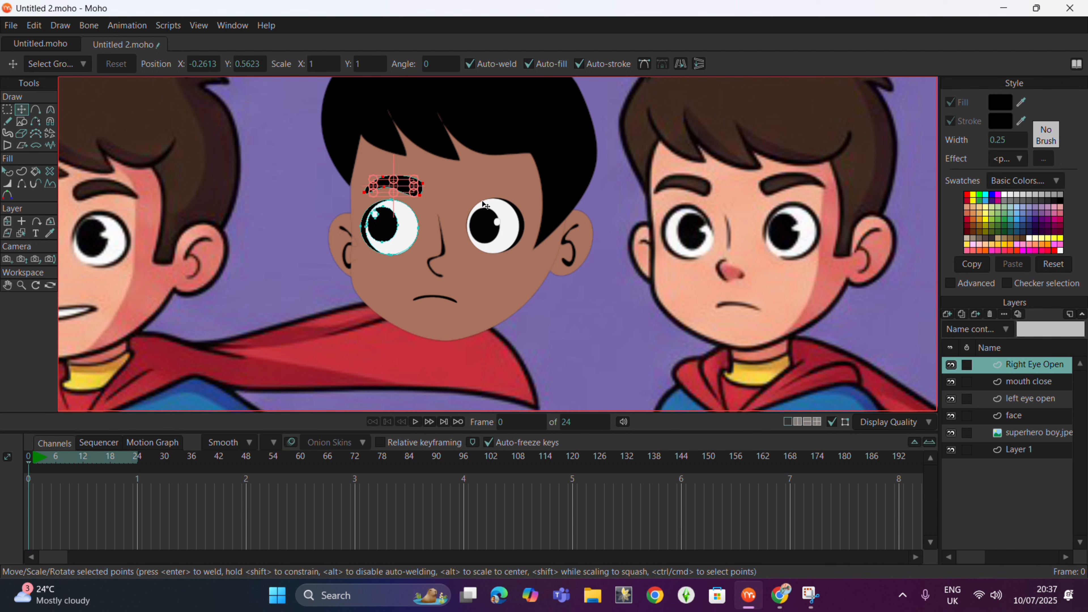
click(1032, 397)
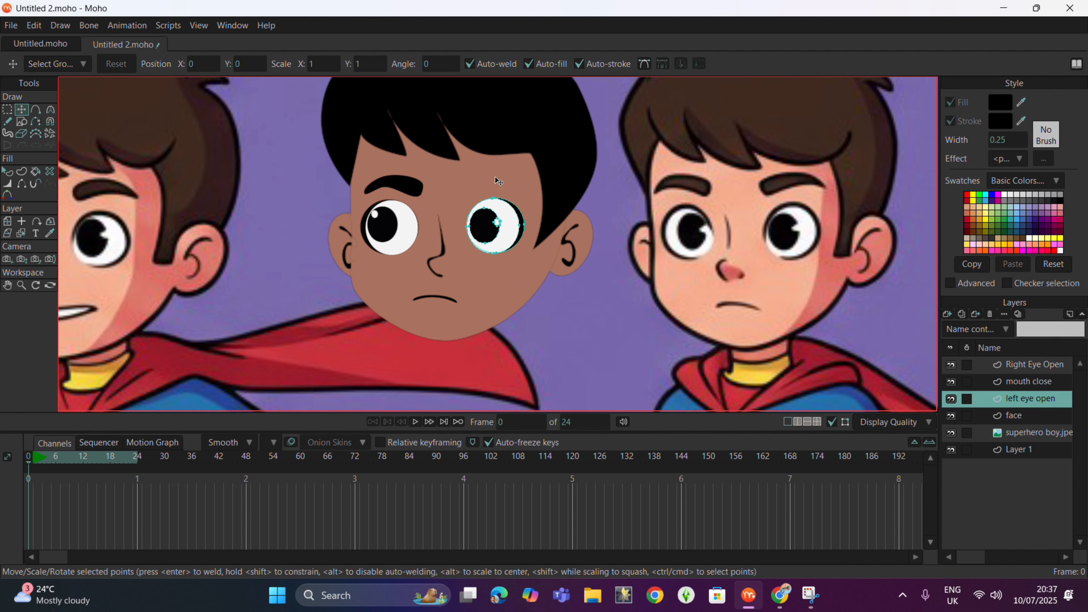
key(ctrl+v)
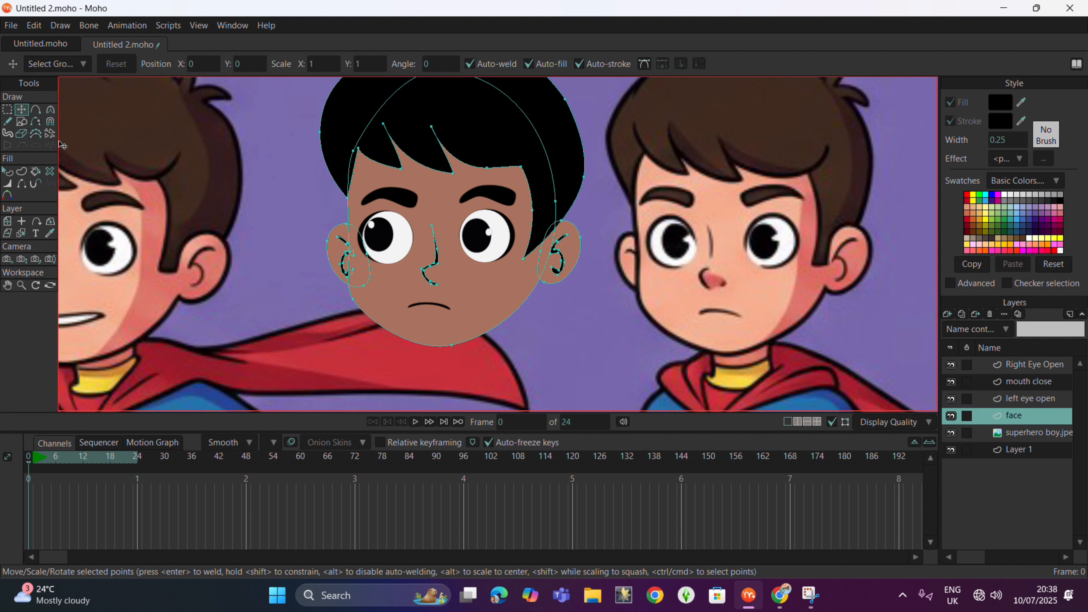
Step: On the face layer, add points to the hair outline near the right-hand ear and shape a squared sideburn ending at the ear
key(a)
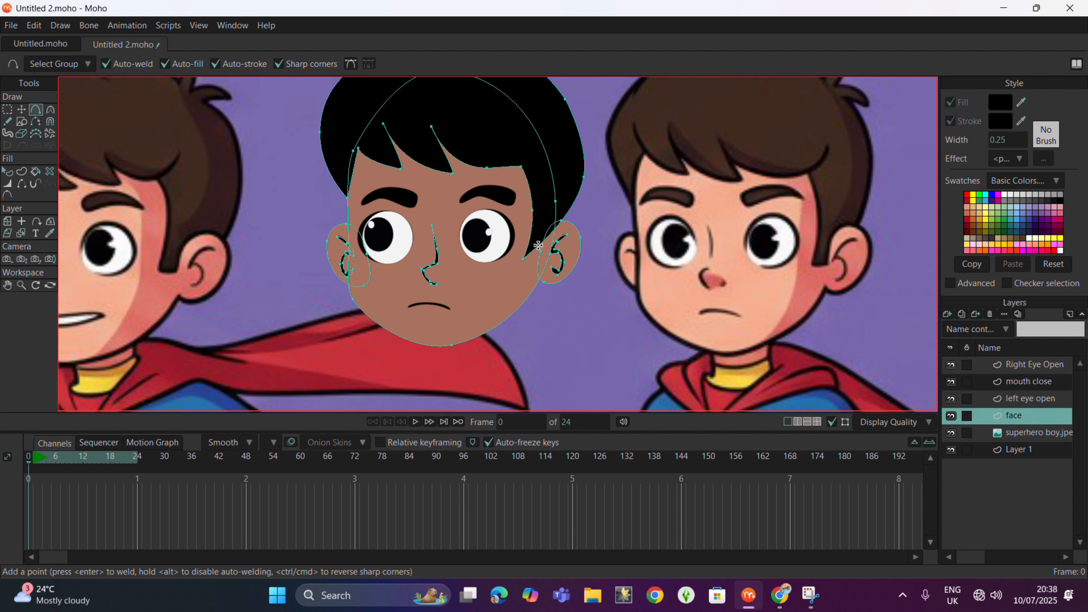
click(538, 245)
click(23, 110)
drag(538, 246, 539, 263)
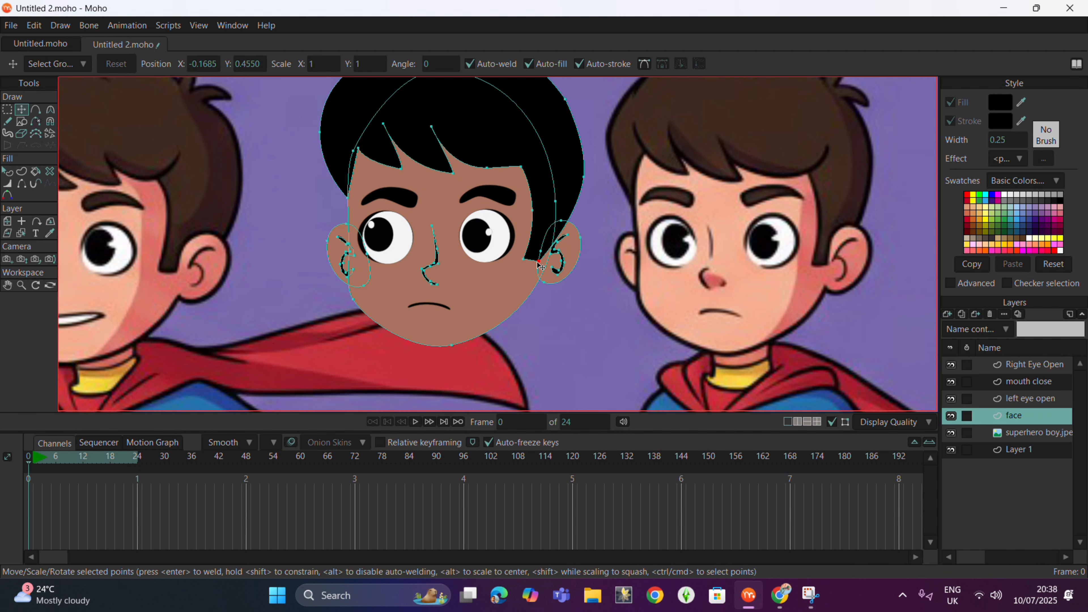
click(35, 111)
click(561, 232)
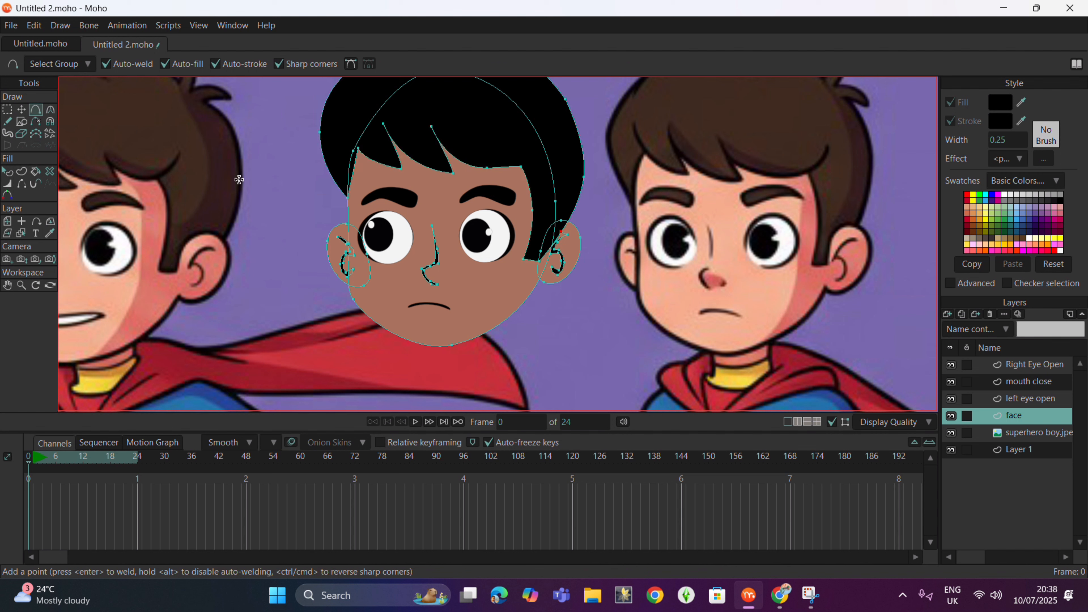
click(24, 110)
drag(561, 232, 547, 226)
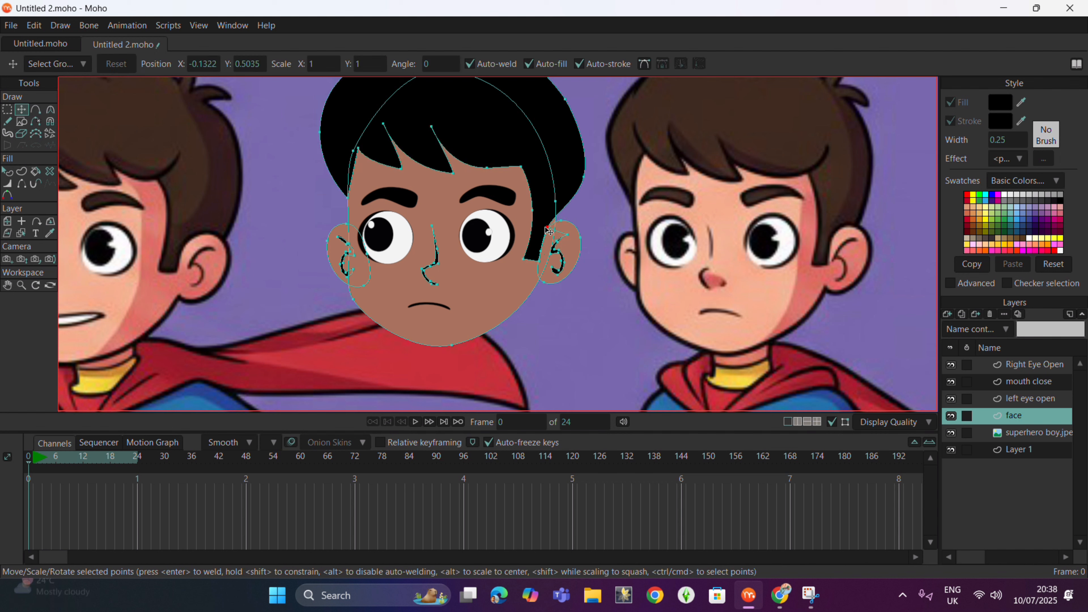
drag(583, 177, 564, 219)
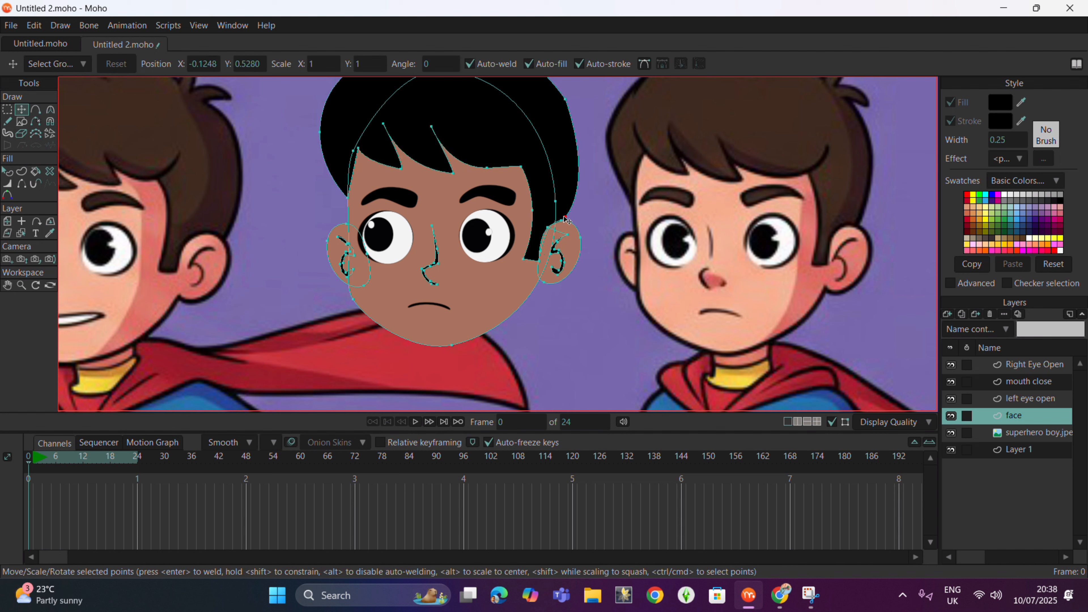
Step: Reshape the top of the hair and flatten the spiky fringe into a nearly straight hairline running down to the sideburn
drag(498, 139, 583, 159)
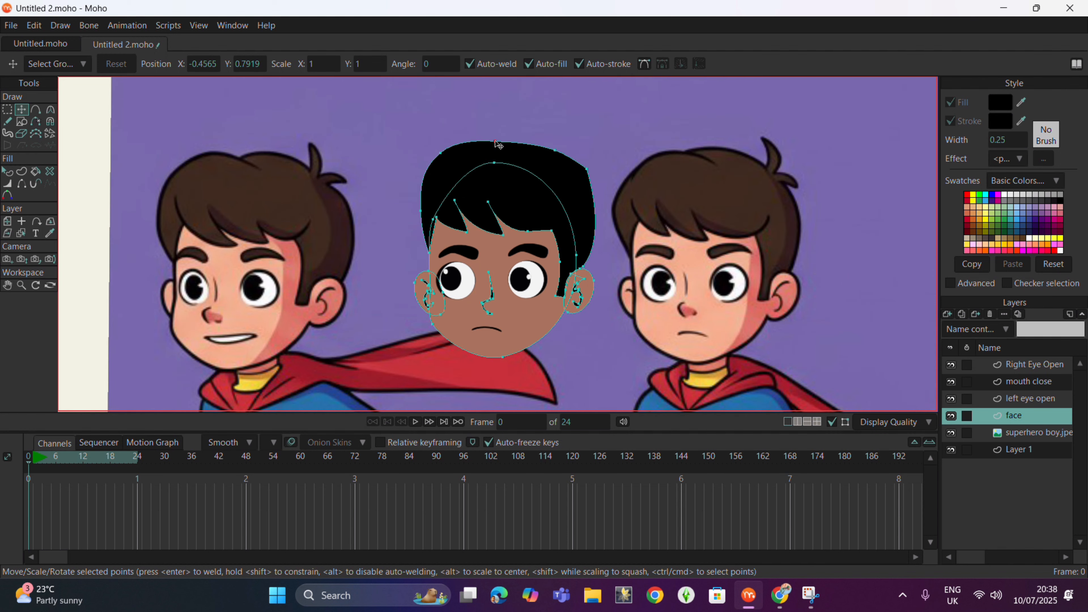
drag(496, 146, 545, 139)
drag(504, 235, 535, 225)
drag(552, 231, 565, 225)
drag(491, 221, 563, 227)
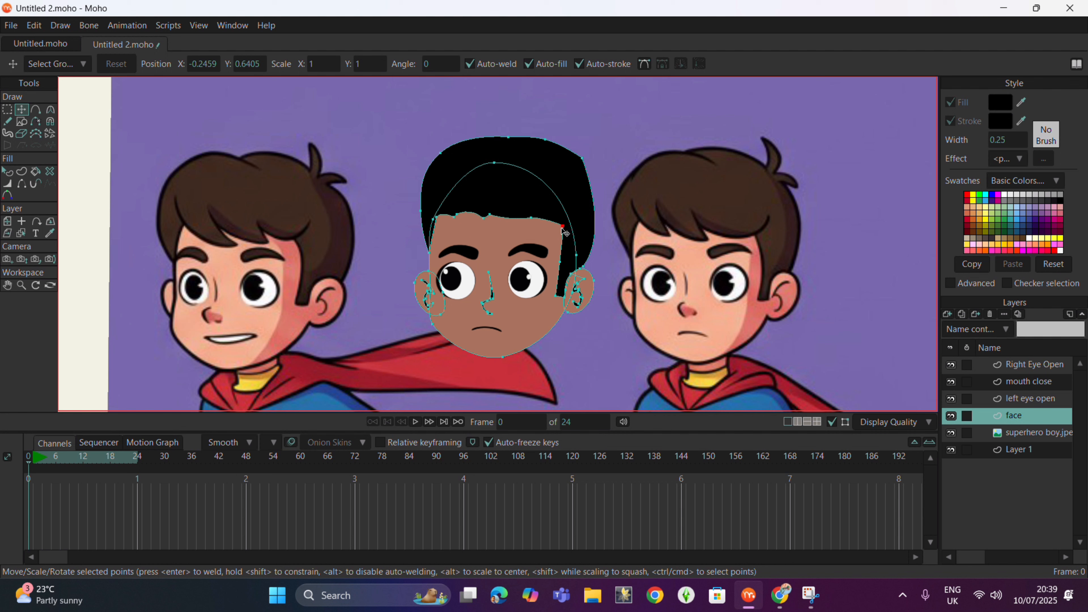
click(558, 296)
drag(558, 296, 559, 297)
Step: Fine-tune the points along the hair's upper outline to even out the crown and its two upper corners
drag(546, 142, 588, 162)
drag(440, 153, 436, 157)
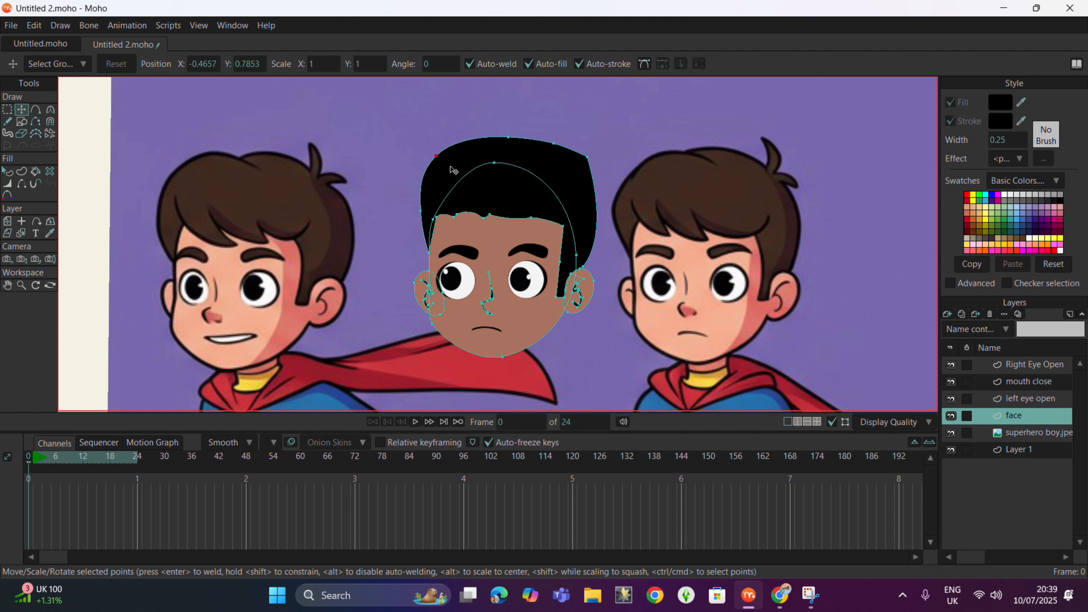
drag(587, 158, 581, 164)
drag(507, 139, 506, 138)
drag(431, 155, 434, 157)
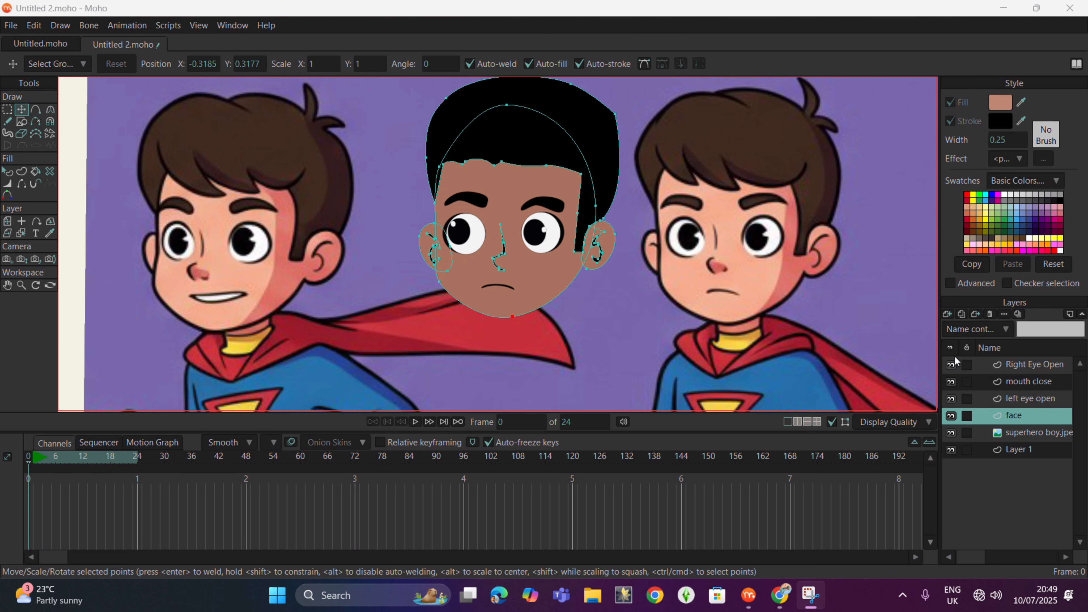
Step: Hide the Right Eye Open, mouth close, left eye open and face layers, leaving the reference image visible
click(1019, 368)
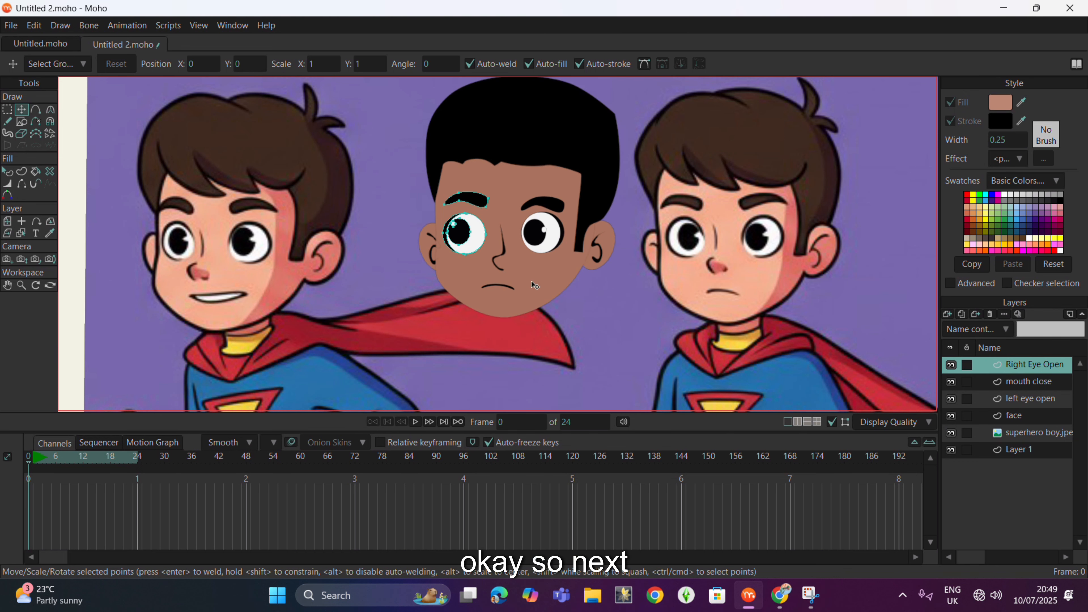
scroll(552, 290, down, 5)
scroll(565, 292, down, 2)
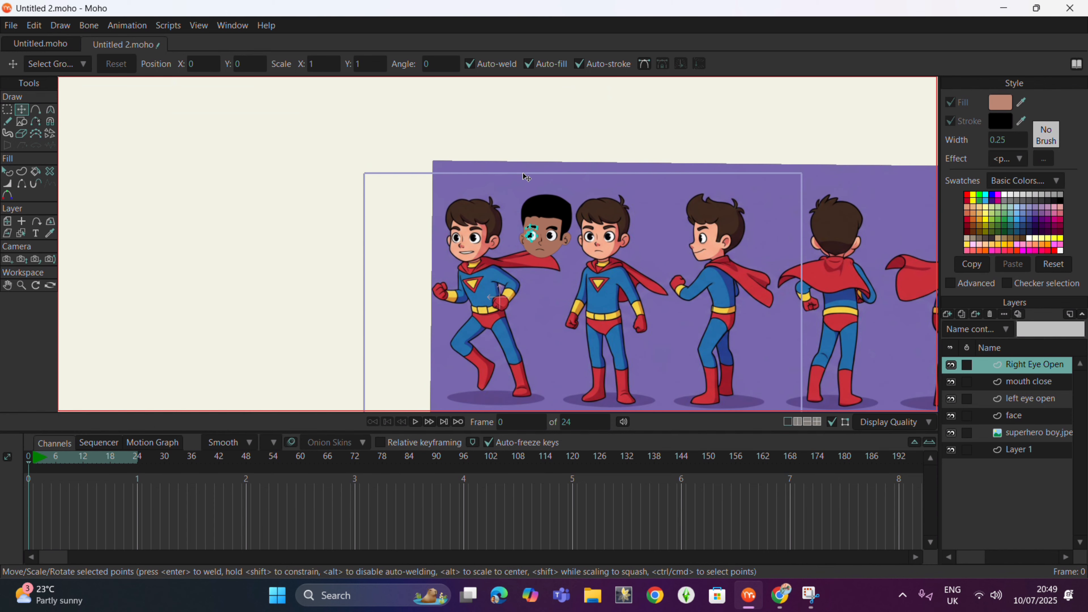
scroll(547, 198, up, 5)
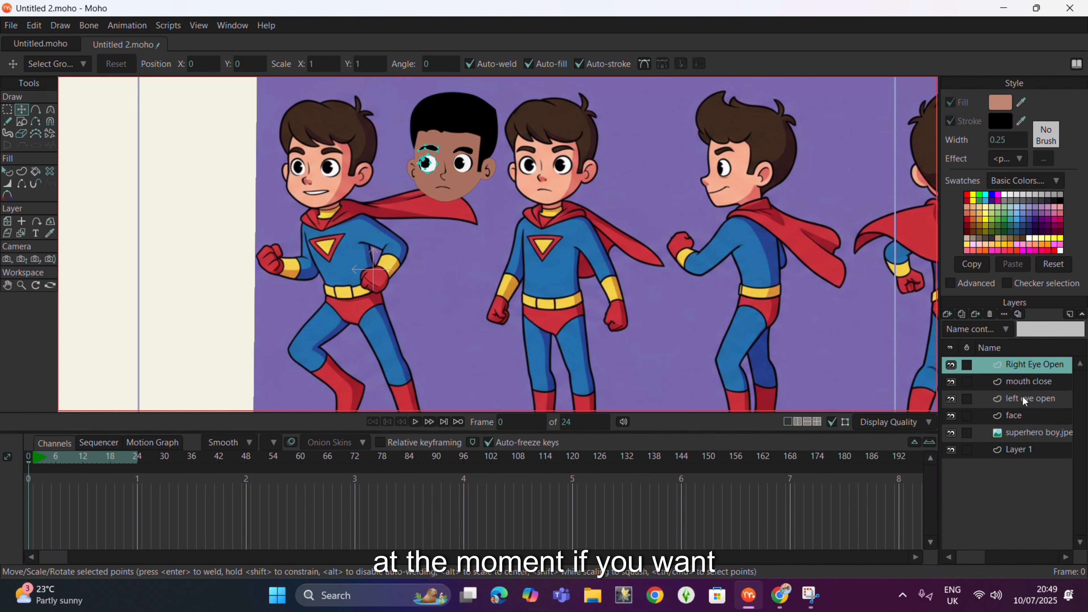
click(1028, 383)
click(1026, 366)
click(1035, 409)
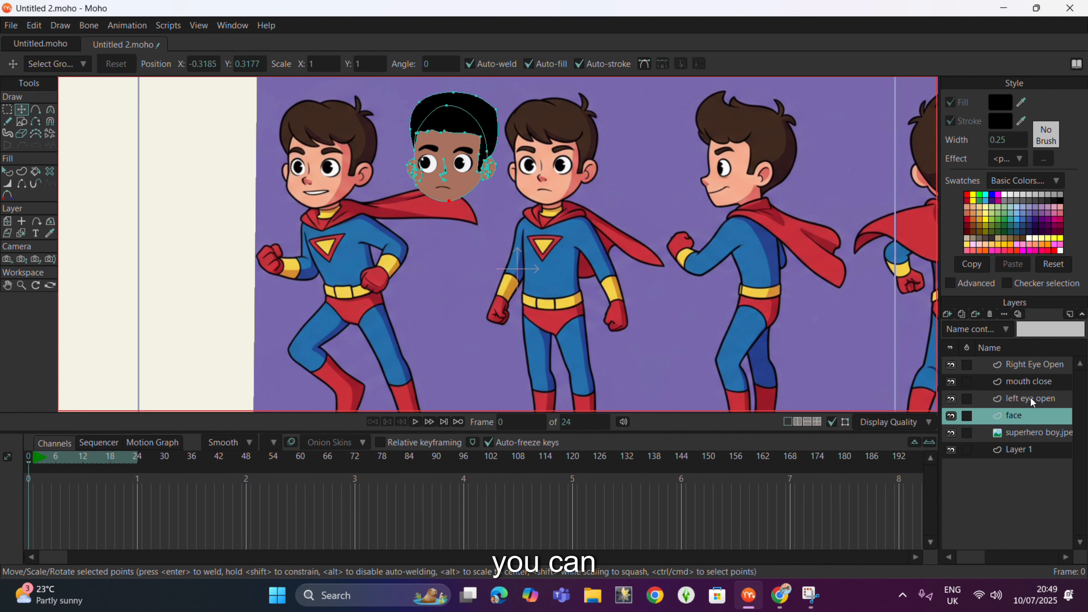
click(1030, 398)
click(1029, 384)
click(1028, 371)
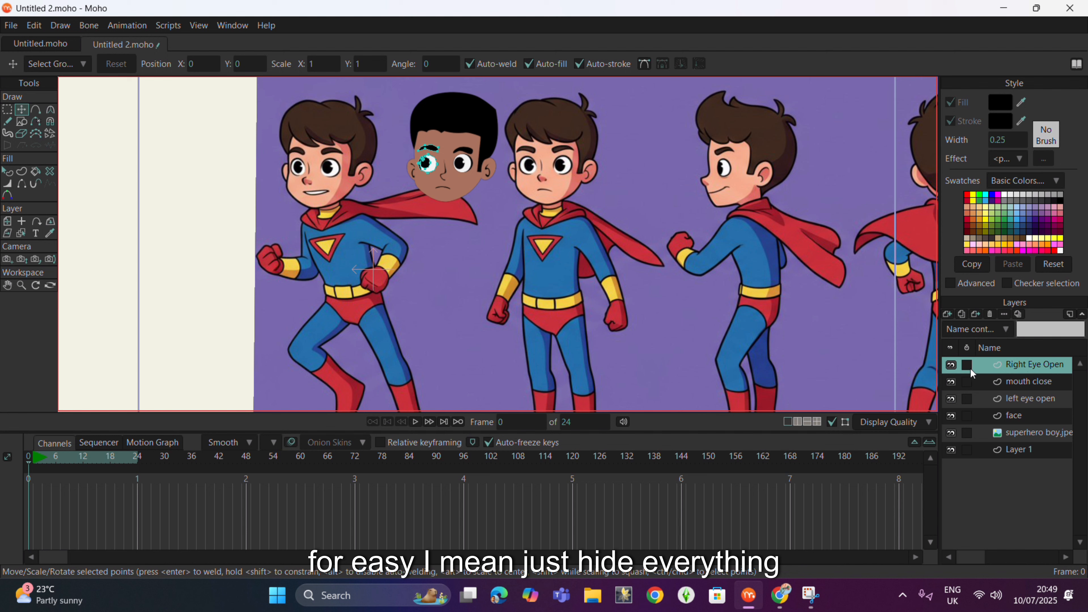
drag(951, 365, 951, 426)
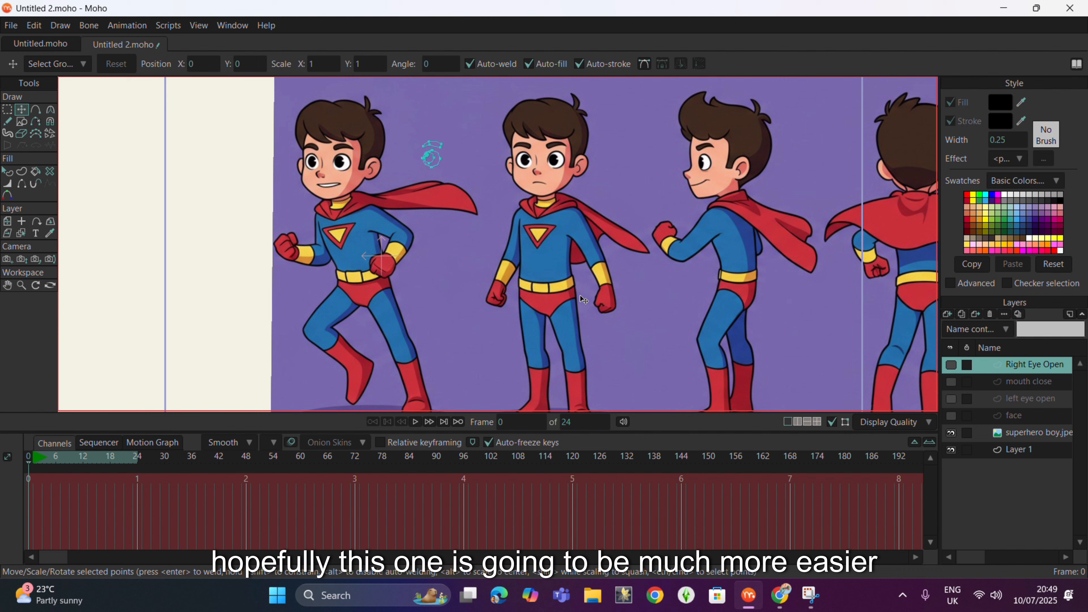
Step: Add a new vector layer above the head layers and name it Shirt
scroll(472, 220, down, 2)
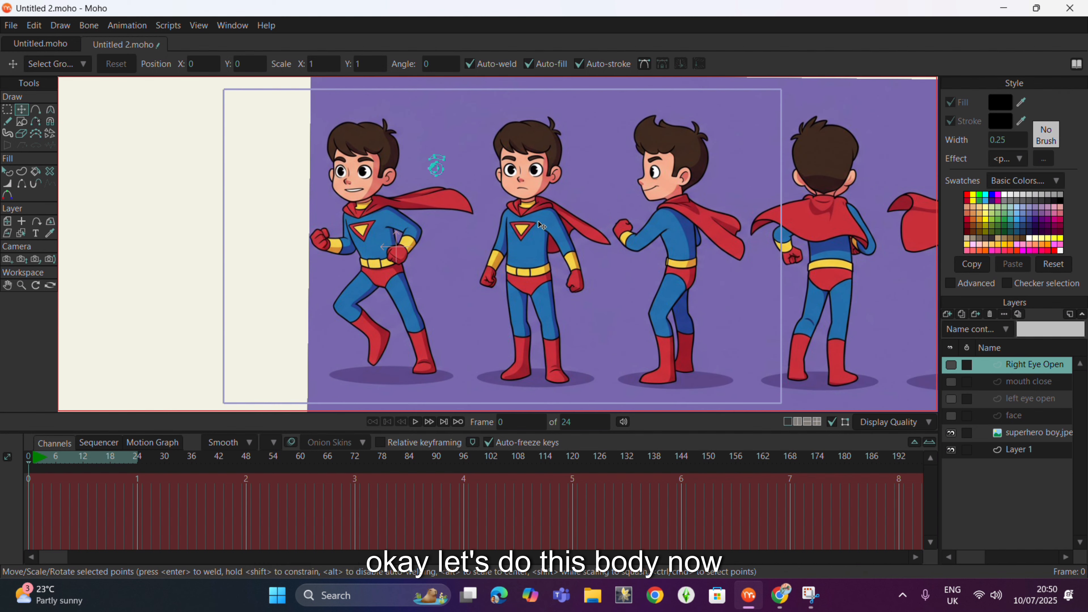
scroll(539, 273, up, 2)
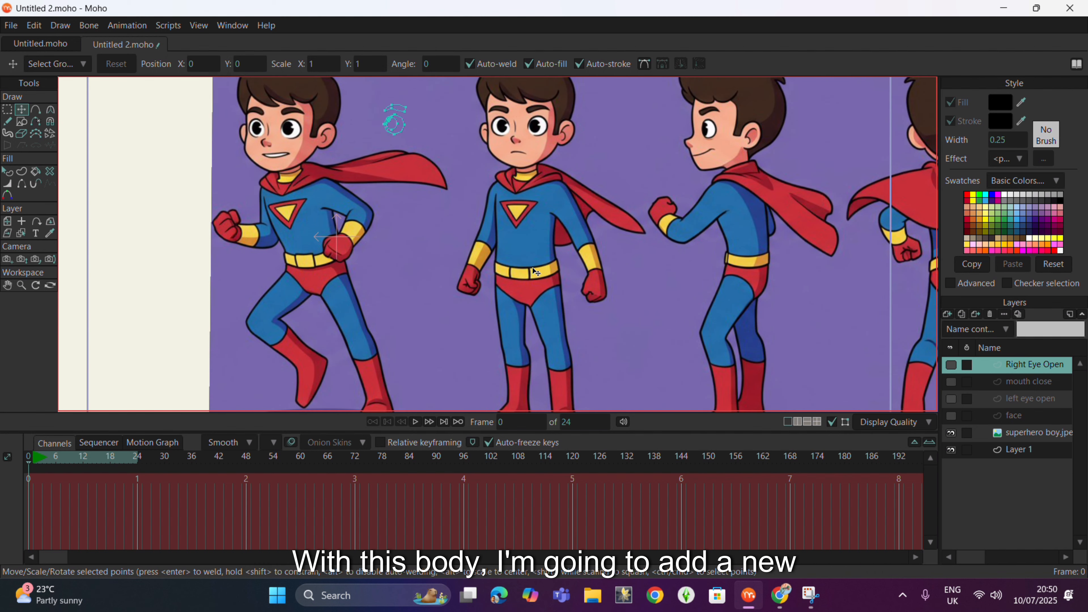
click(950, 314)
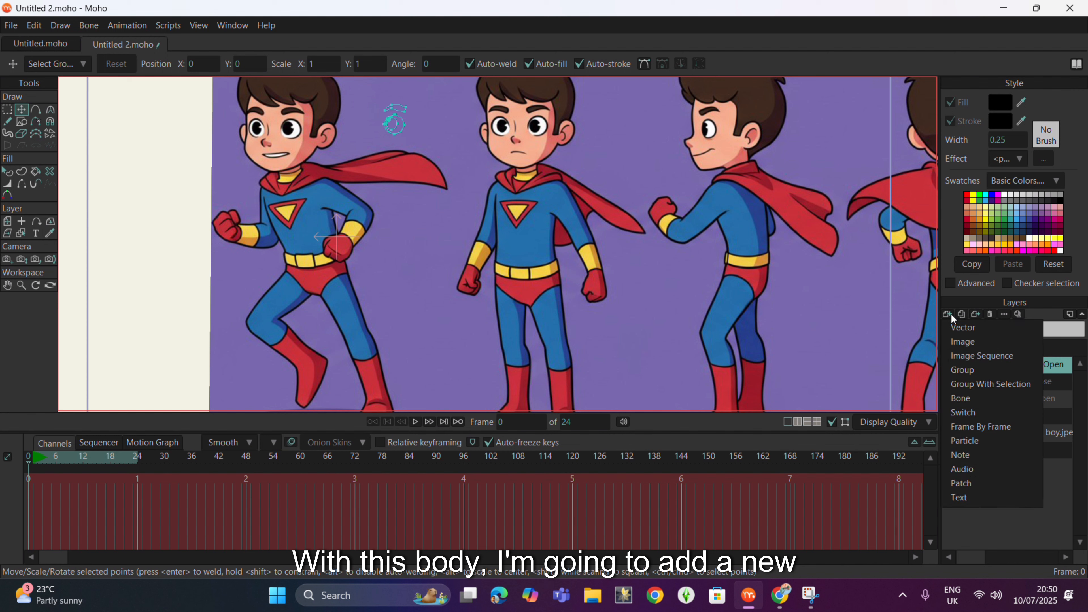
click(978, 330)
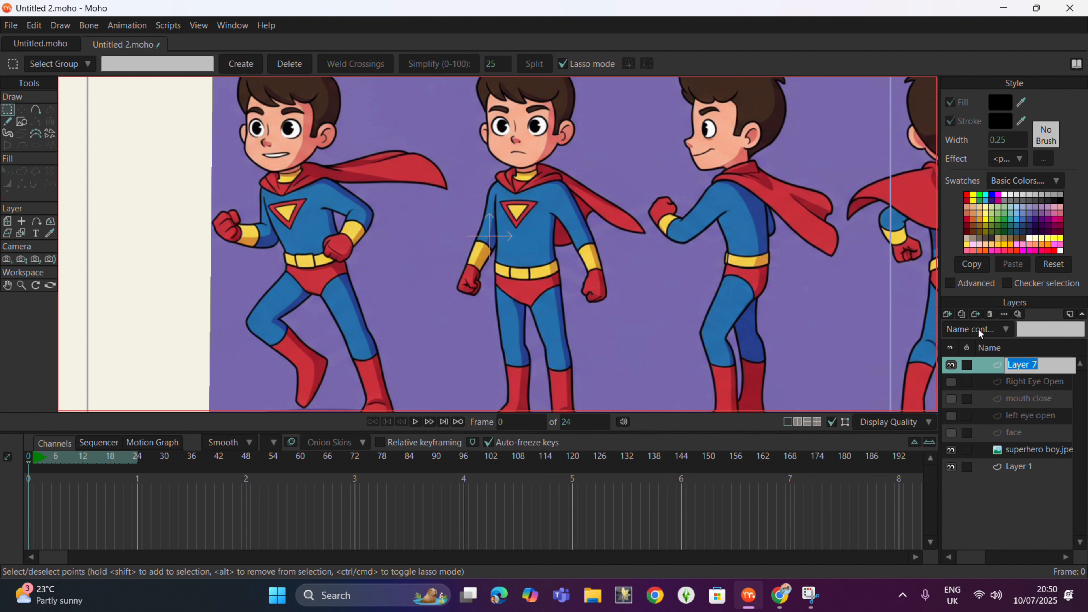
text(S)
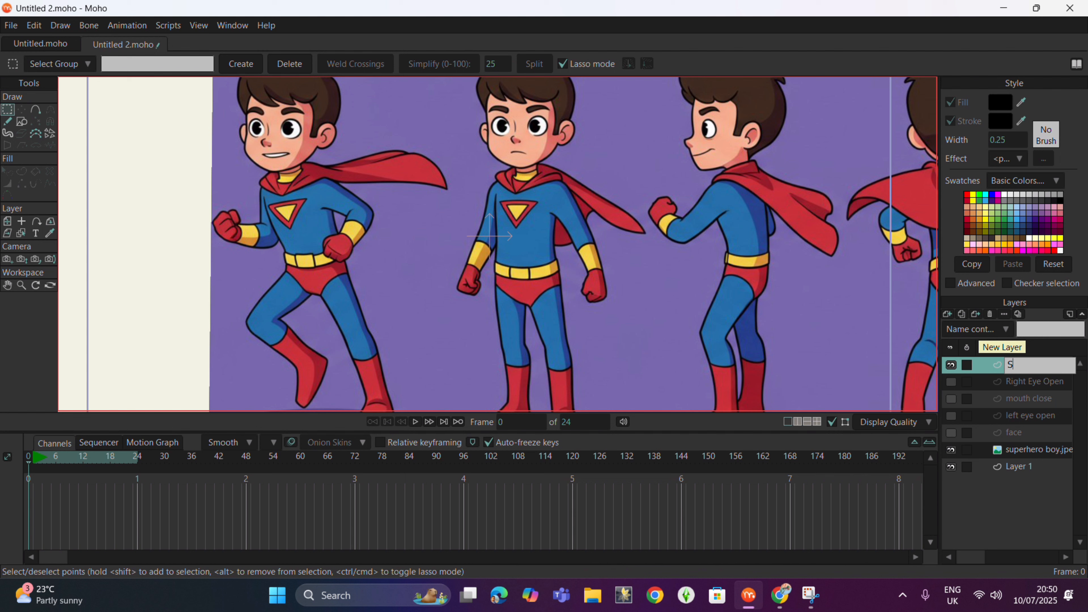
text(hirt)
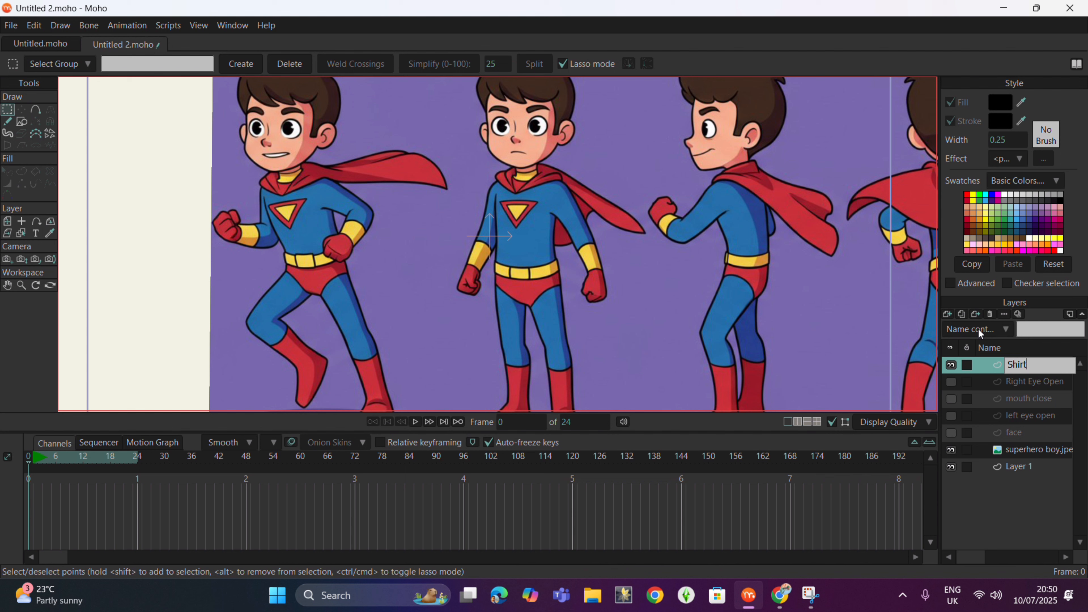
key(Return)
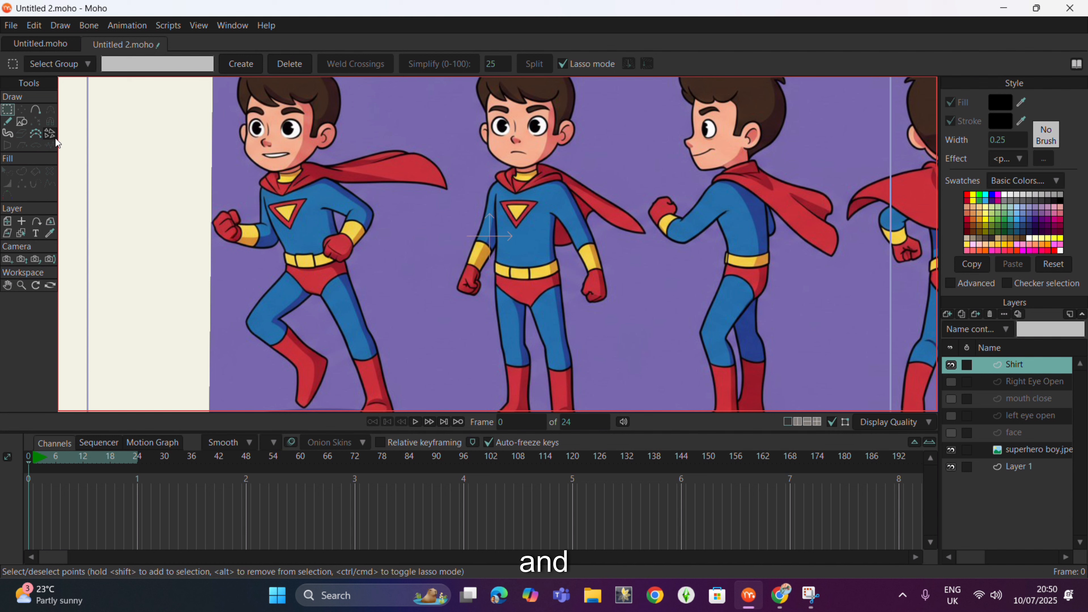
Step: Draw a rectangle without automatic fill or stroke over the front-facing boy's torso, from the shoulders down to the belt
click(23, 122)
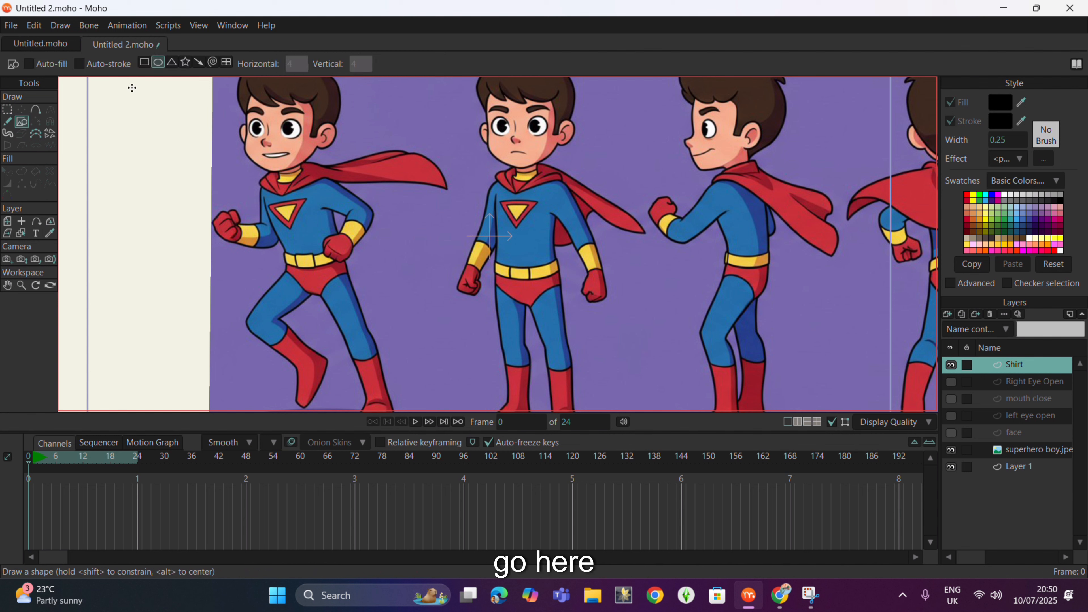
click(143, 63)
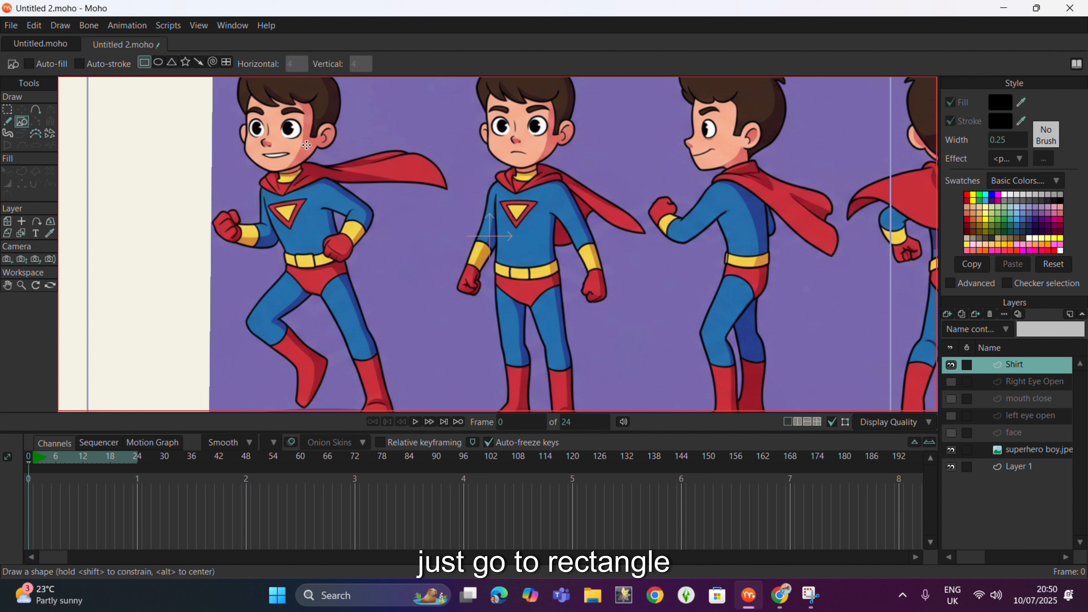
drag(498, 182, 556, 282)
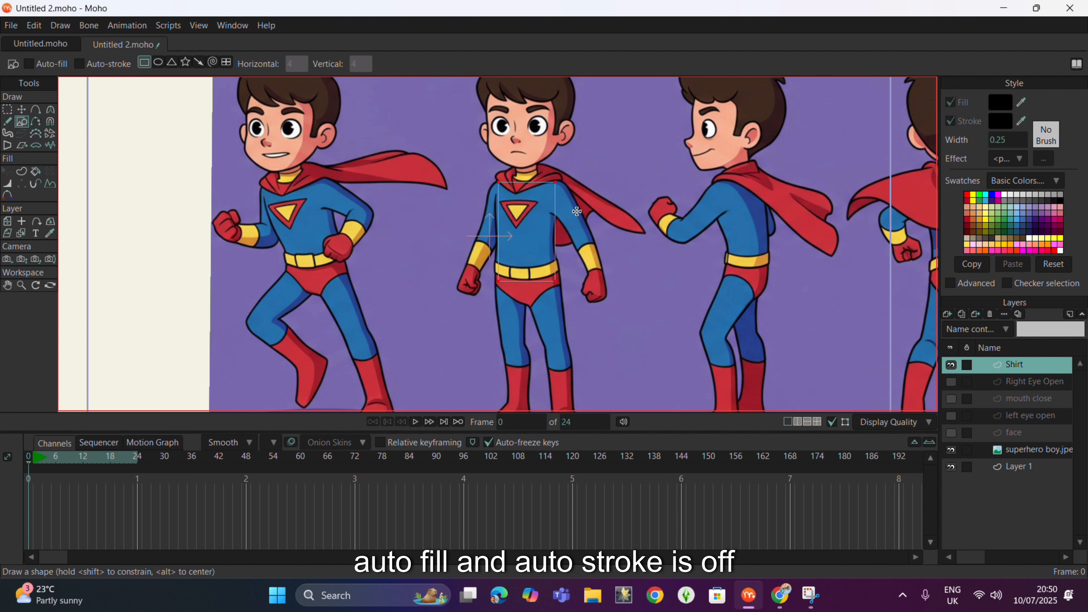
Step: Add a point on each side of the torso rectangle and two points along its top edge
scroll(575, 194, up, 3)
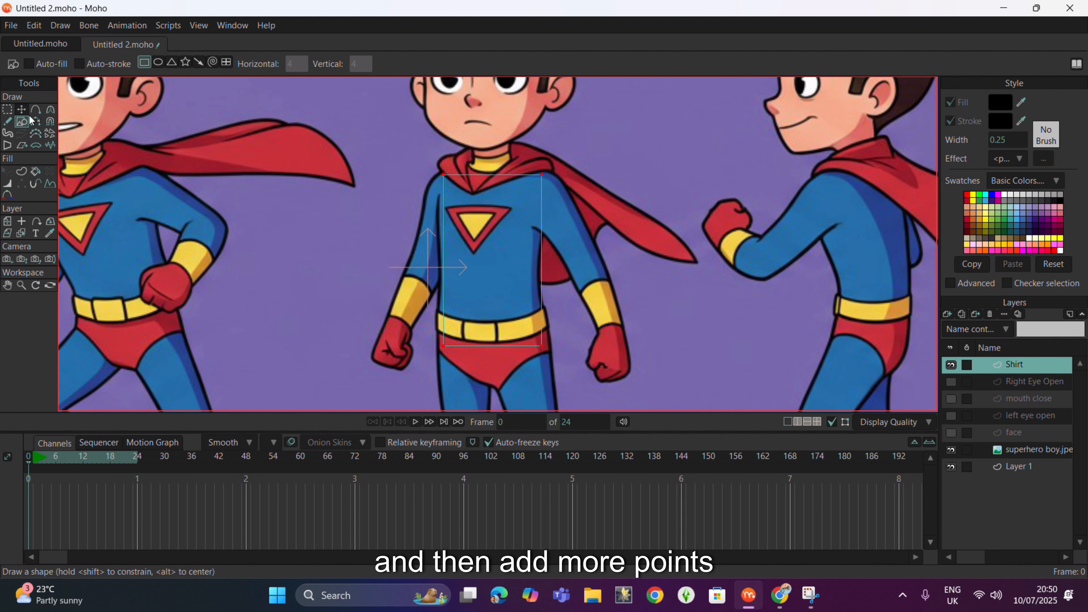
click(36, 109)
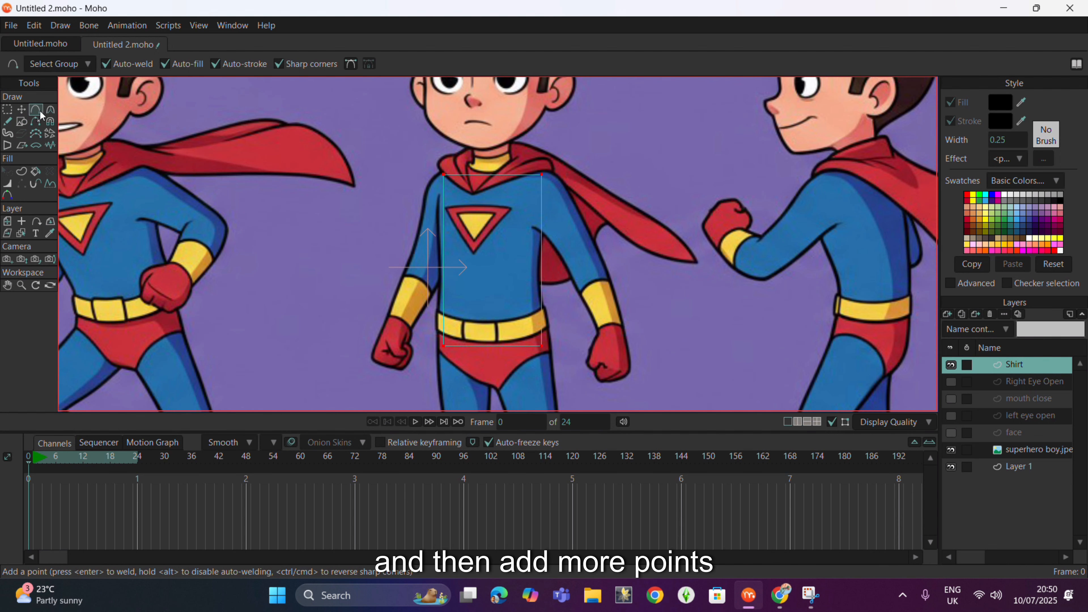
click(542, 284)
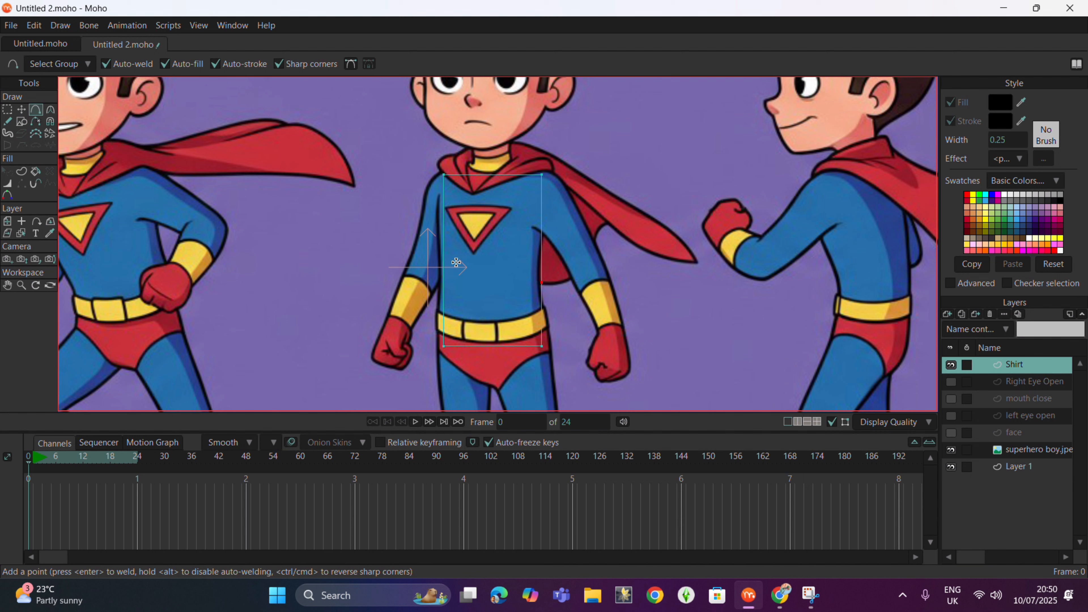
click(443, 246)
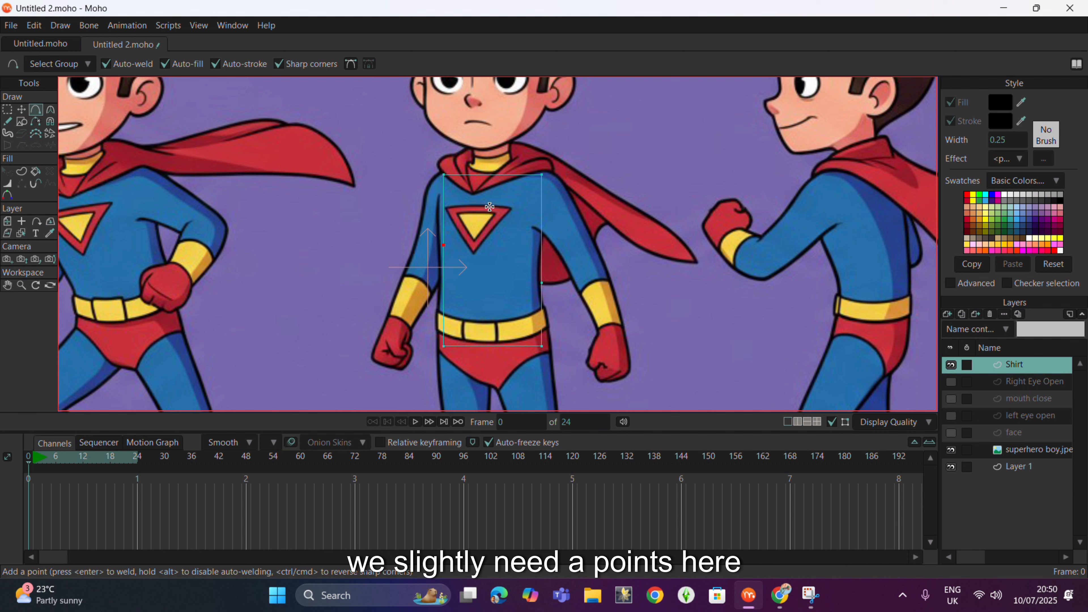
click(478, 175)
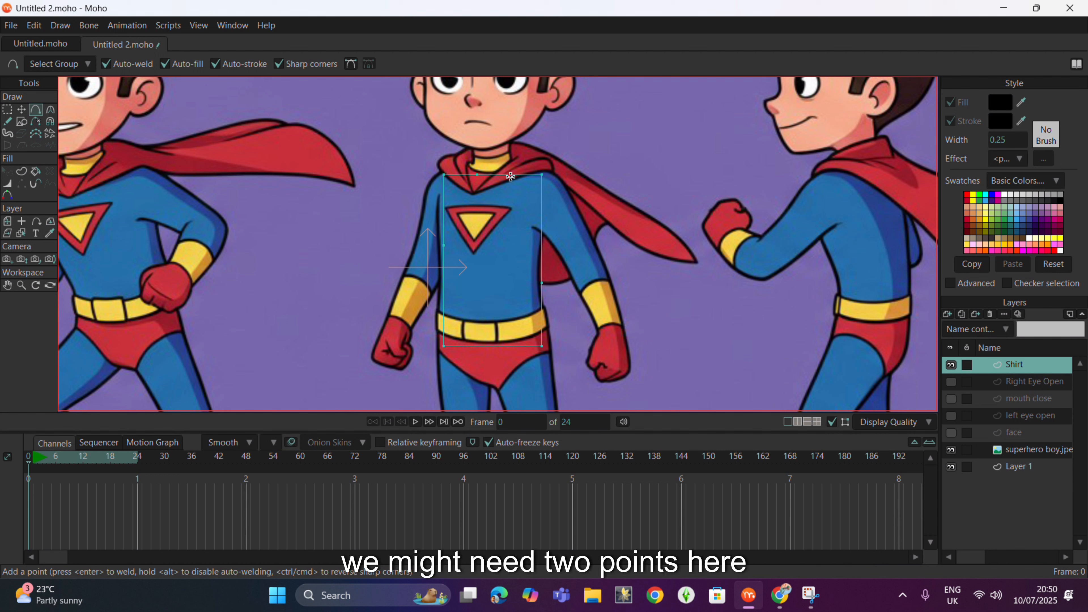
Step: Move the rectangle's points to follow the torso's neckline, shoulders and waist, and curve its outline to match the reference
click(23, 110)
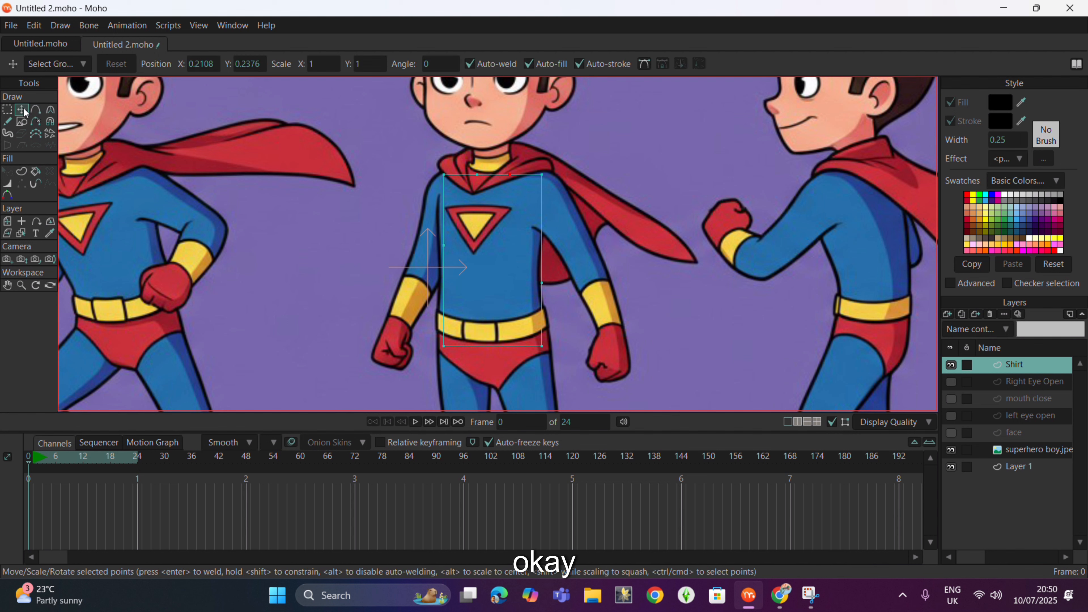
drag(478, 175, 441, 175)
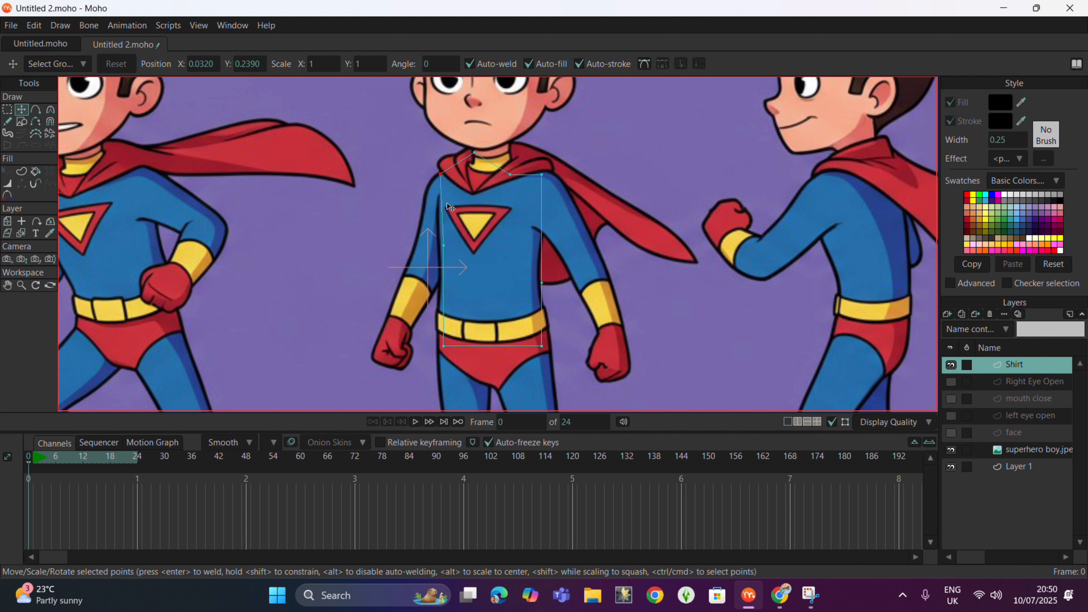
drag(443, 246, 440, 248)
drag(542, 283, 539, 281)
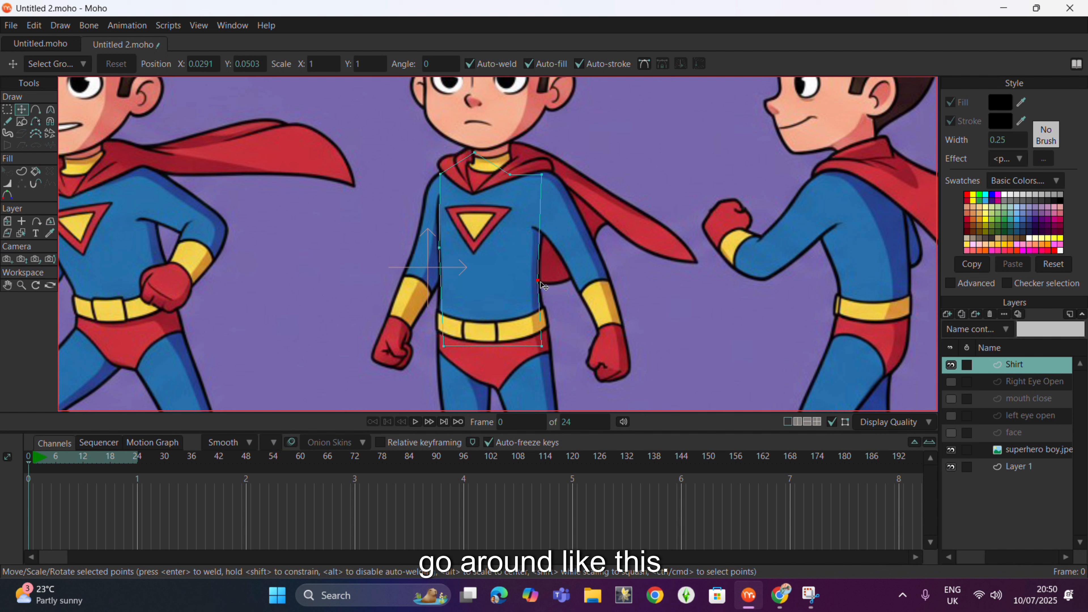
drag(542, 175, 510, 161)
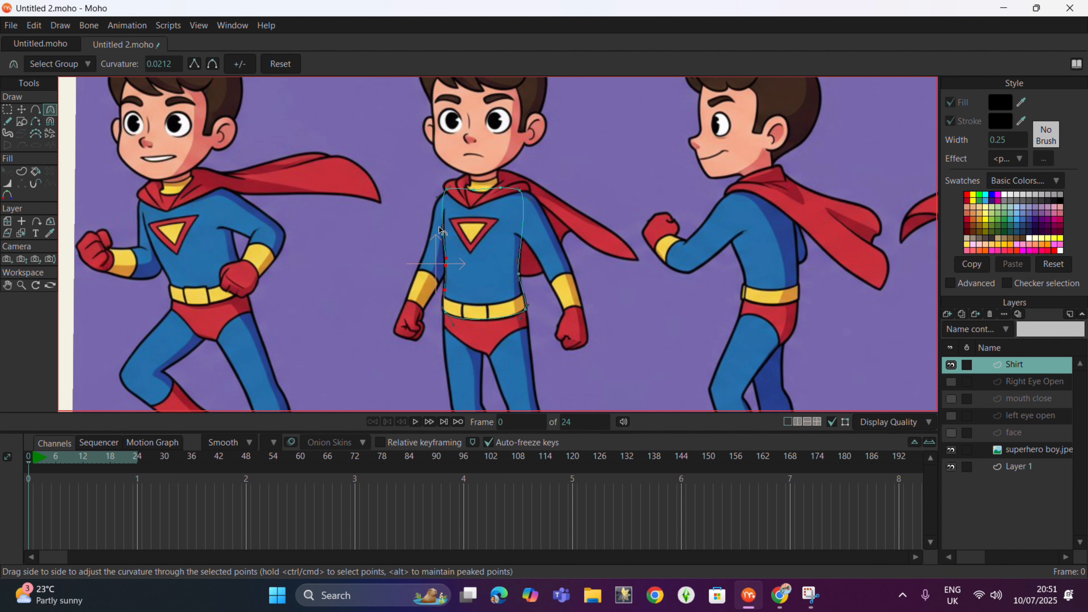
Step: Create a shape with both fill and stroke from the torso outline and fill it with the costume's blue sampled from the reference
scroll(530, 177, up, 2)
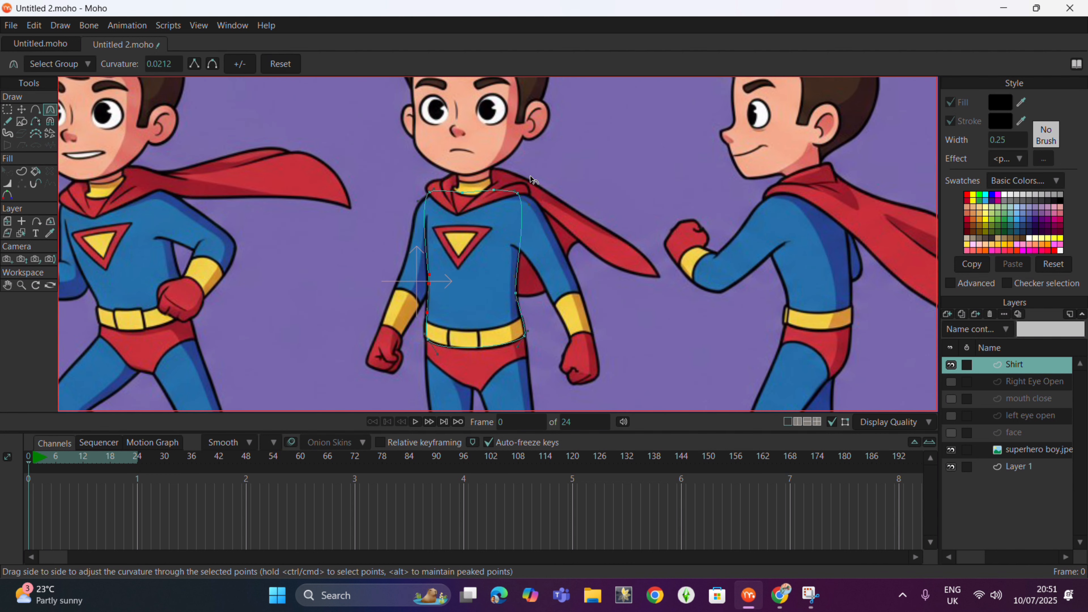
scroll(479, 201, down, 1)
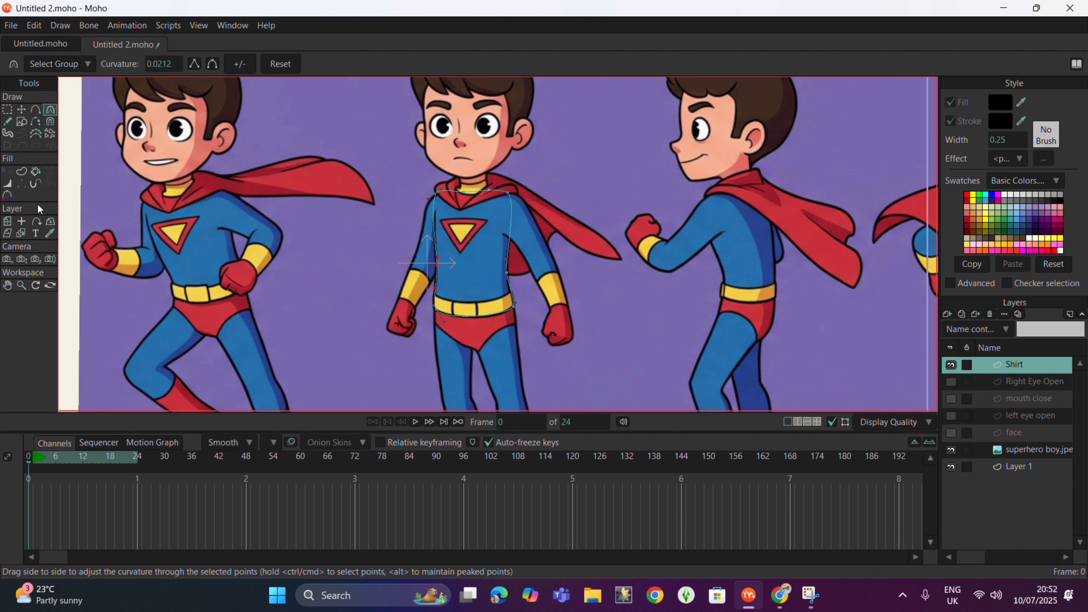
click(21, 172)
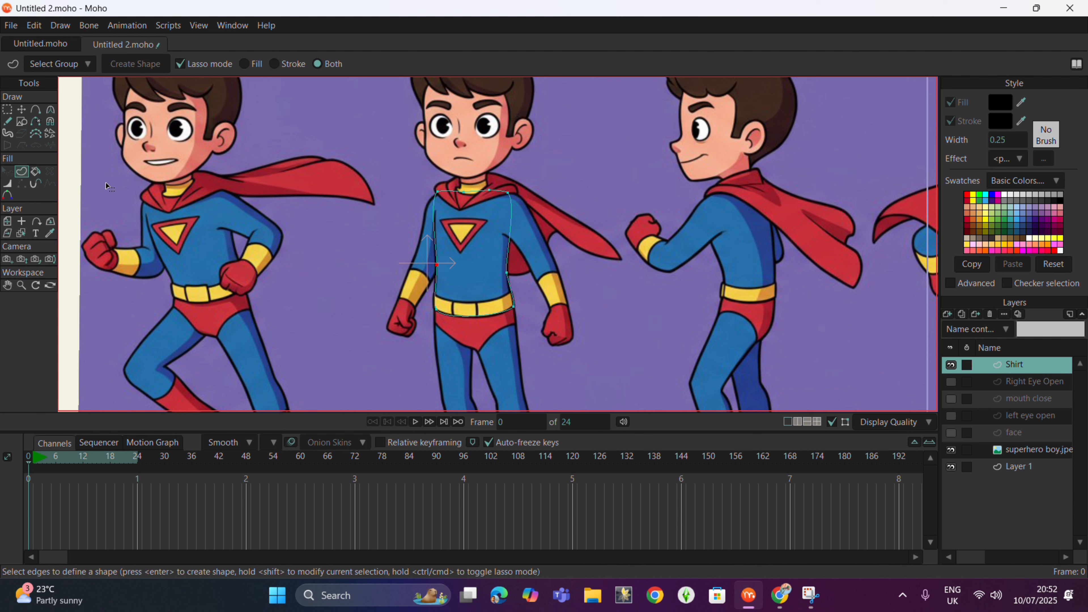
click(433, 218)
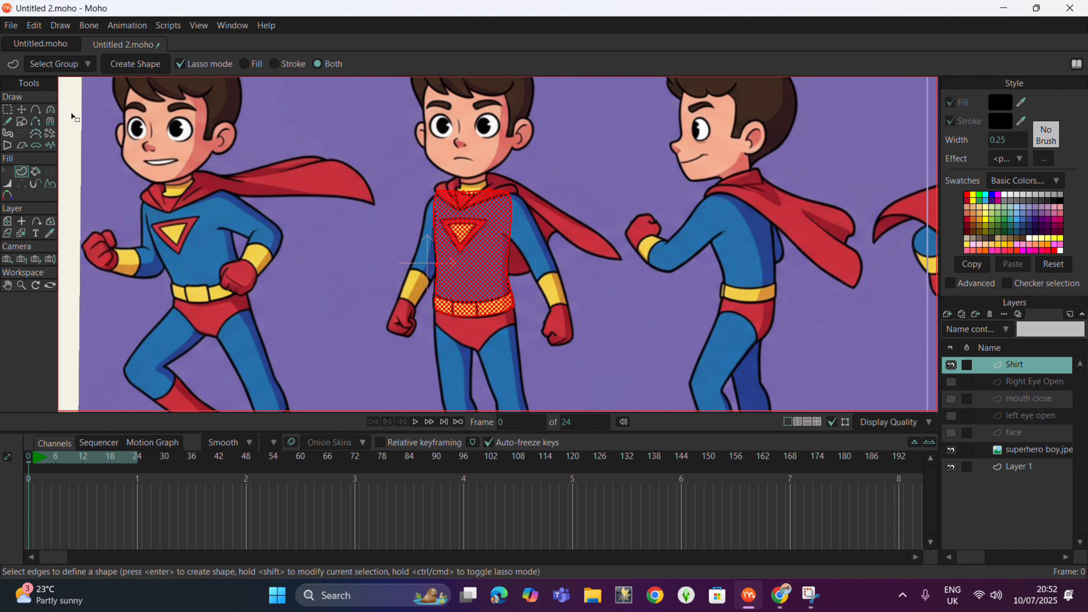
click(134, 69)
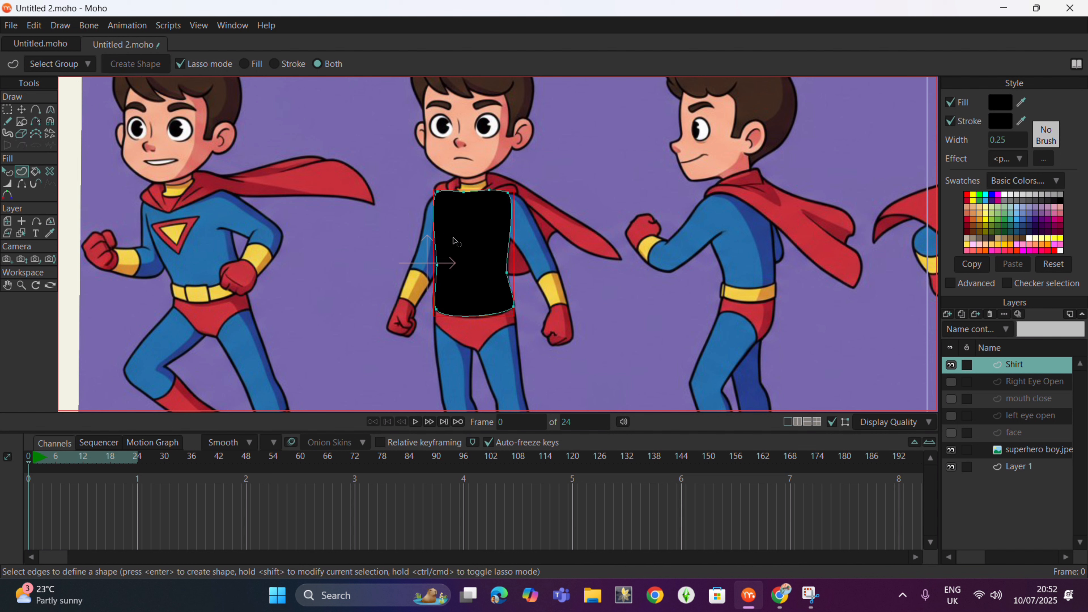
click(10, 172)
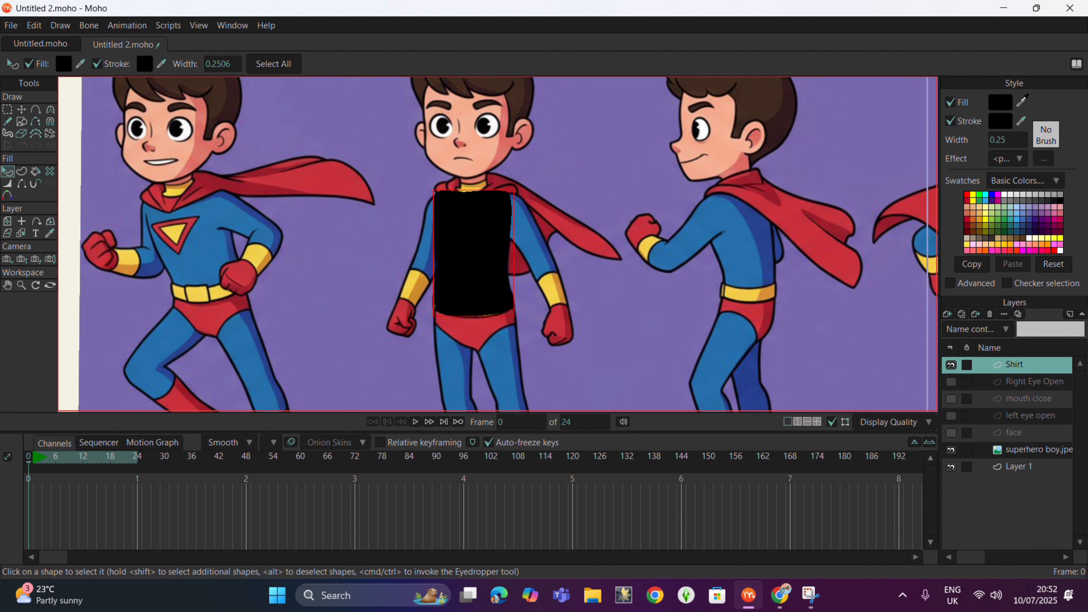
drag(893, 178, 746, 251)
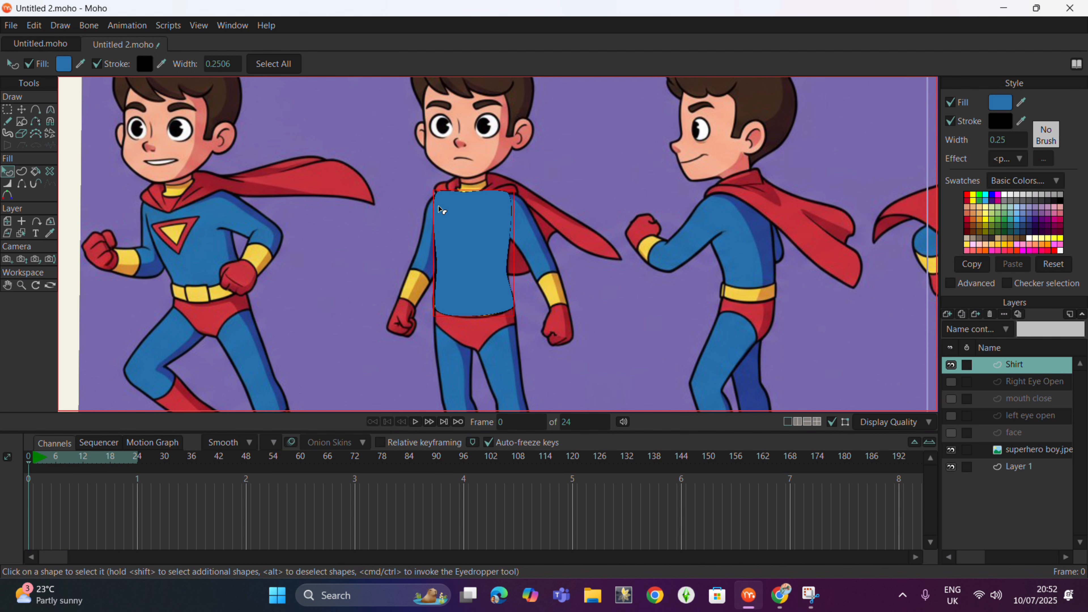
Step: Hide the shirt and add a vector layer named "wing" for the cape
scroll(441, 209, up, 5)
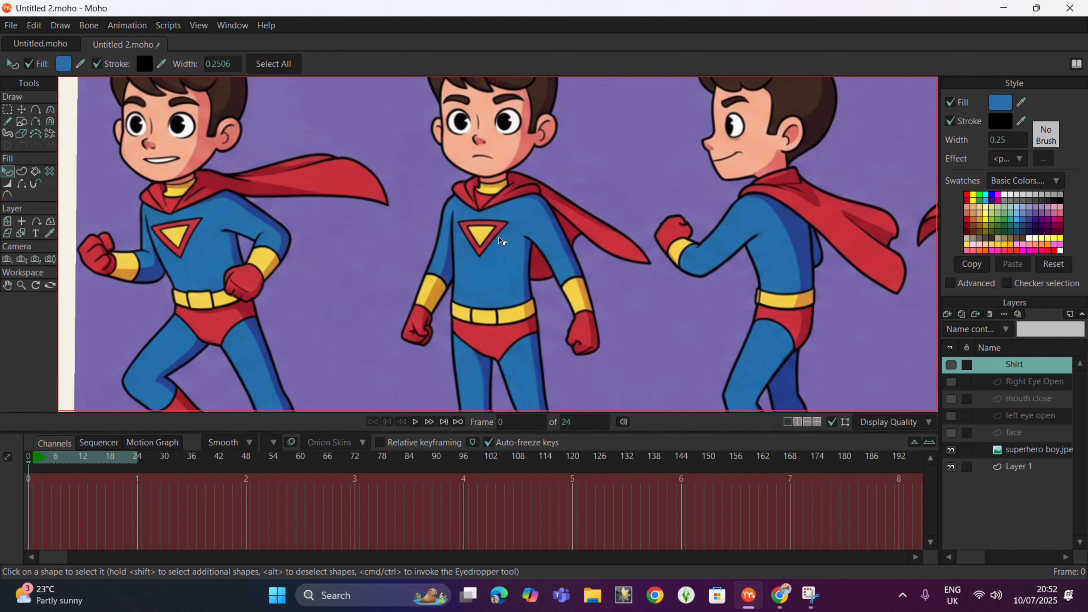
scroll(501, 241, up, 3)
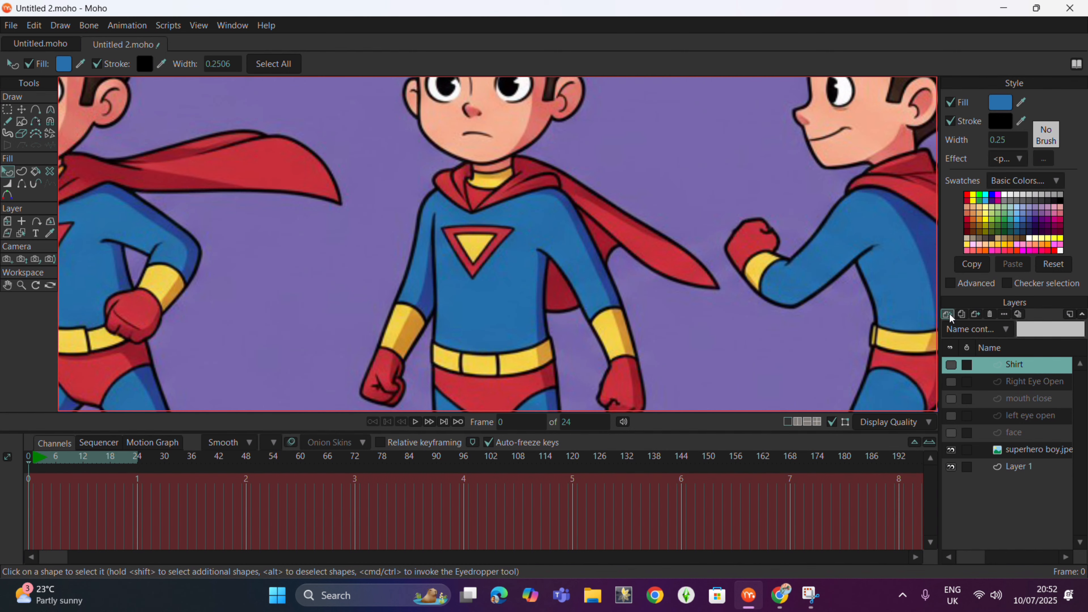
click(948, 314)
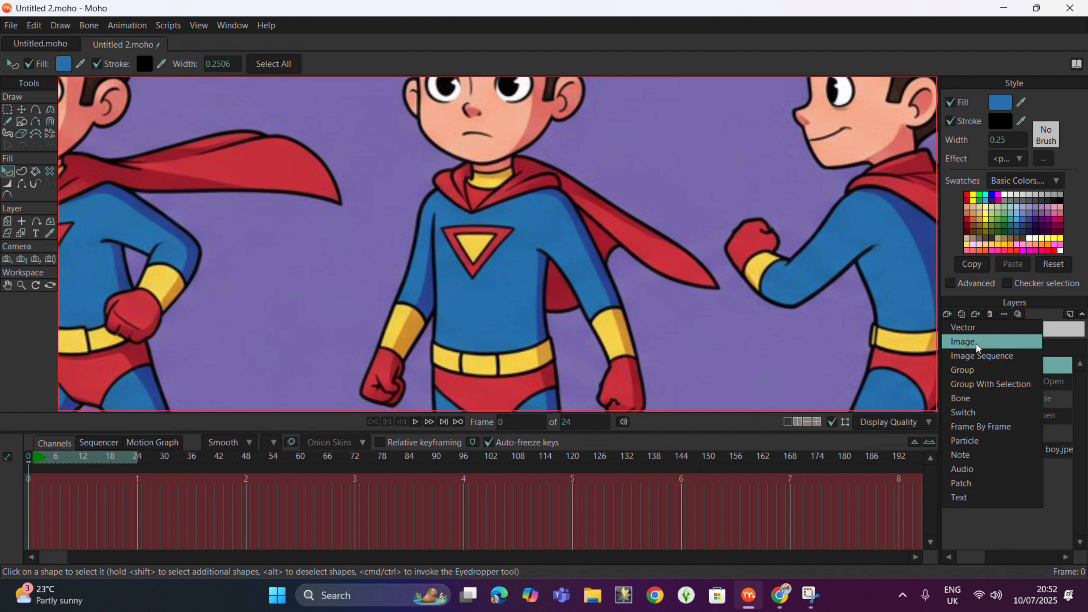
click(983, 327)
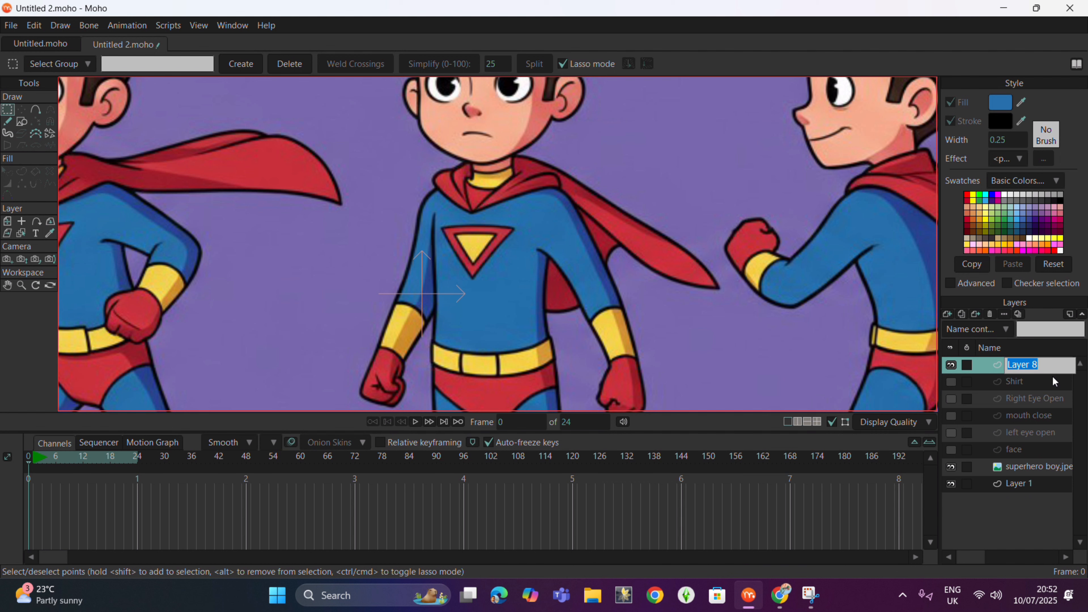
text(wing)
key(Return)
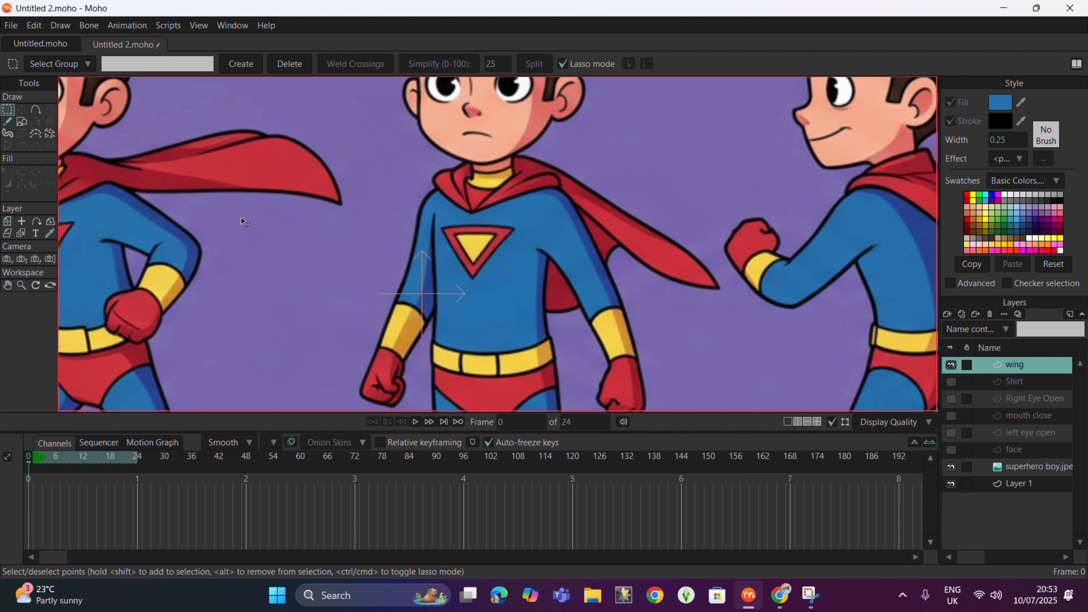
Step: Trace the running boy's cape and collar point by point as a closed, filled outline starting and ending at the cape's tip
click(36, 110)
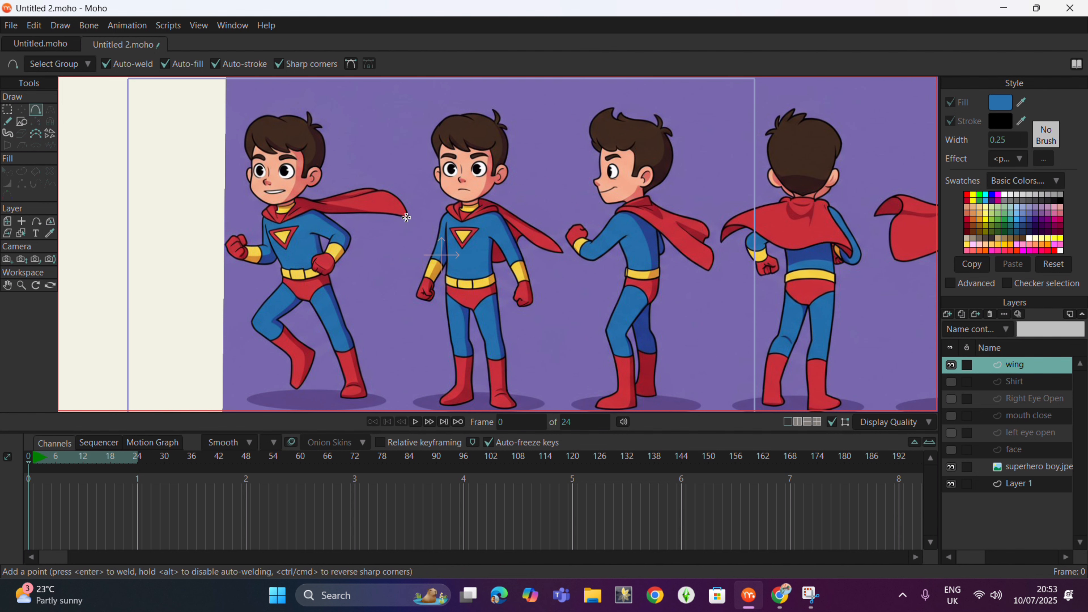
scroll(491, 225, up, 4)
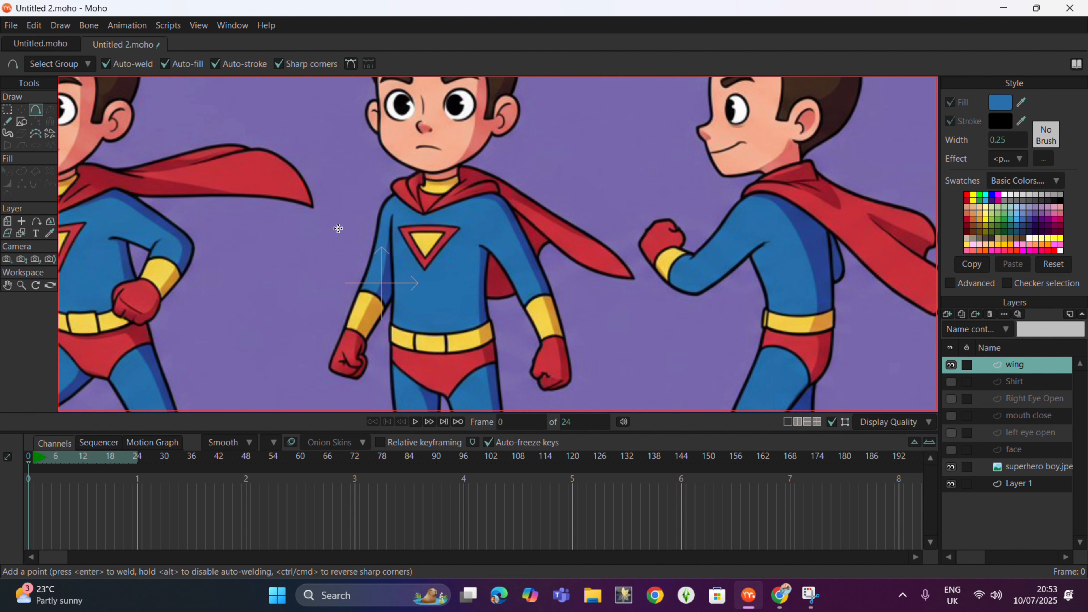
scroll(338, 228, down, 4)
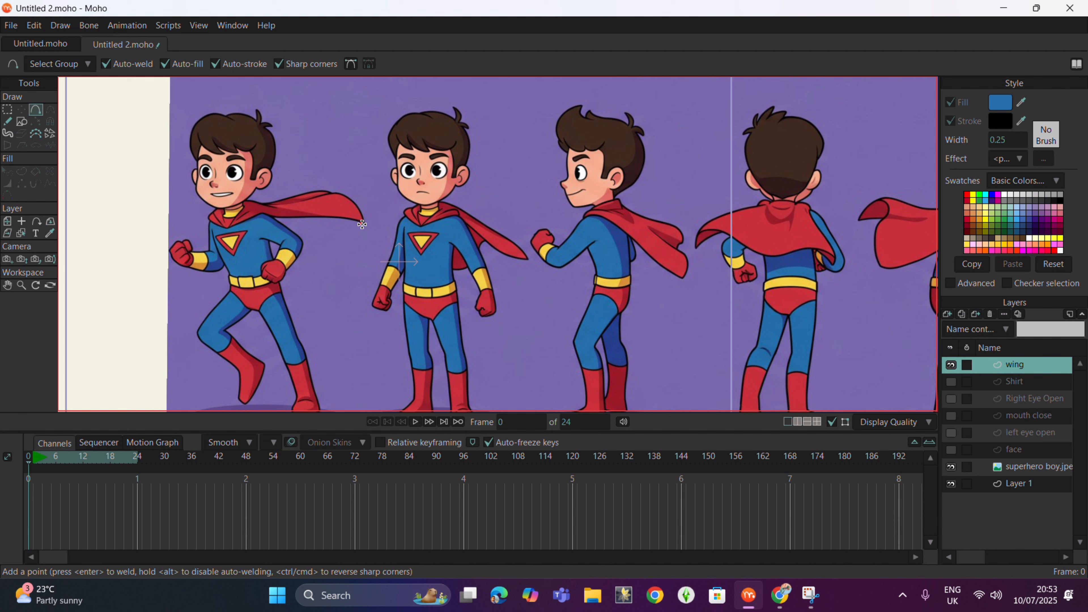
drag(362, 224, 271, 219)
click(259, 211)
click(230, 227)
click(206, 222)
click(214, 204)
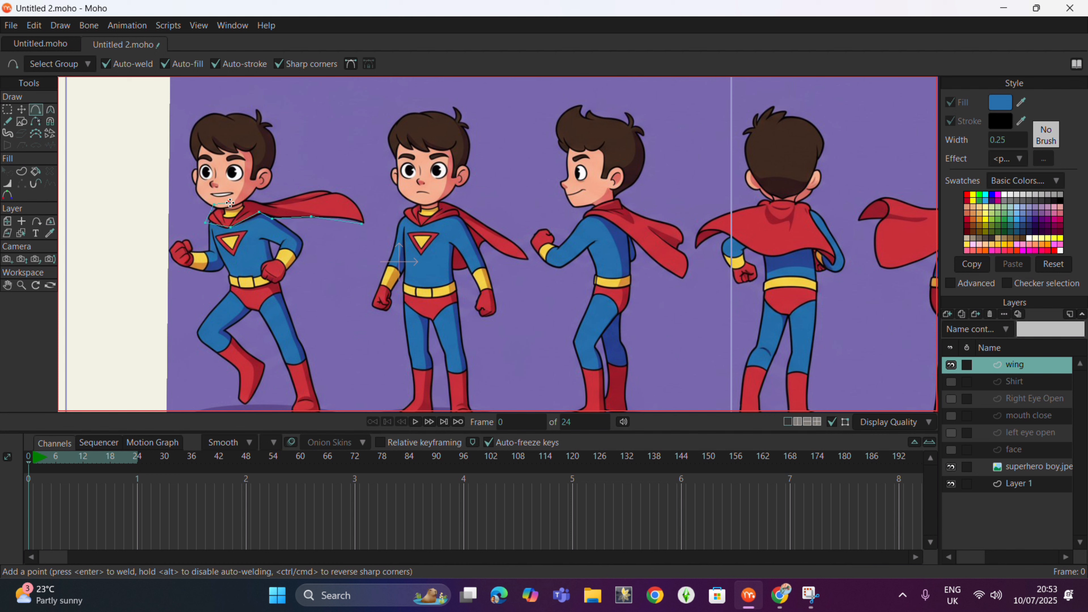
click(248, 199)
click(266, 206)
click(316, 188)
click(341, 194)
click(362, 224)
Step: Curve the cape's outline to match the reference, and move the whole cape over to the front-facing boy
scroll(334, 194, up, 4)
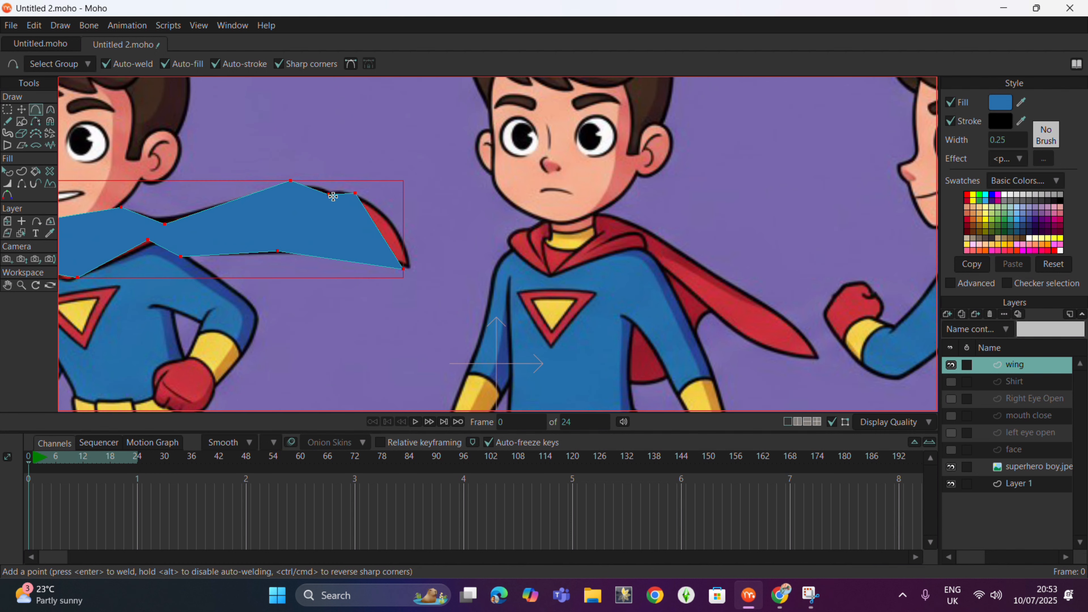
click(51, 110)
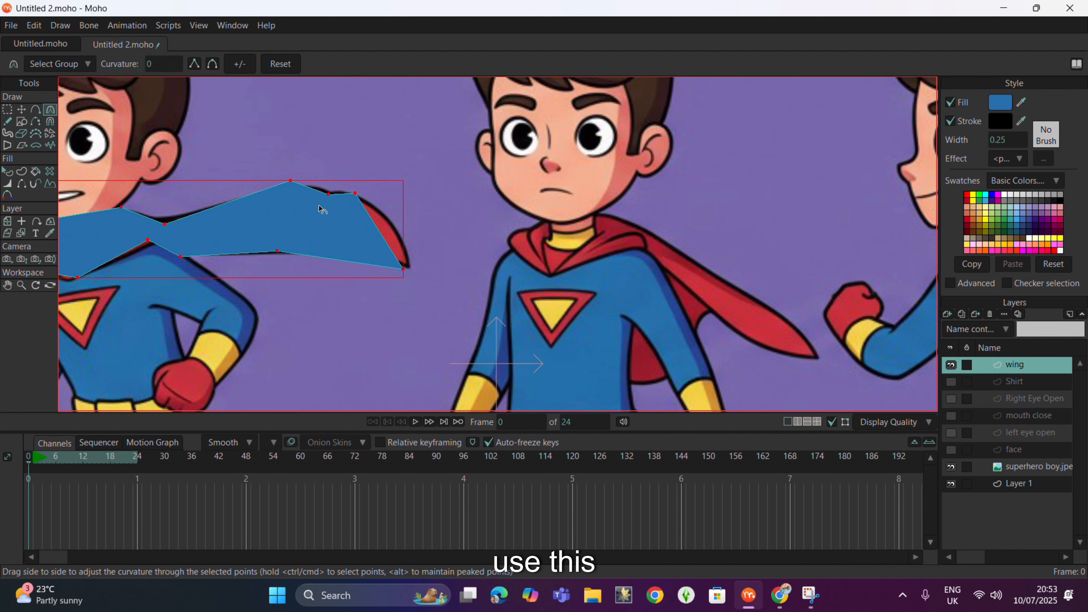
drag(361, 198, 568, 237)
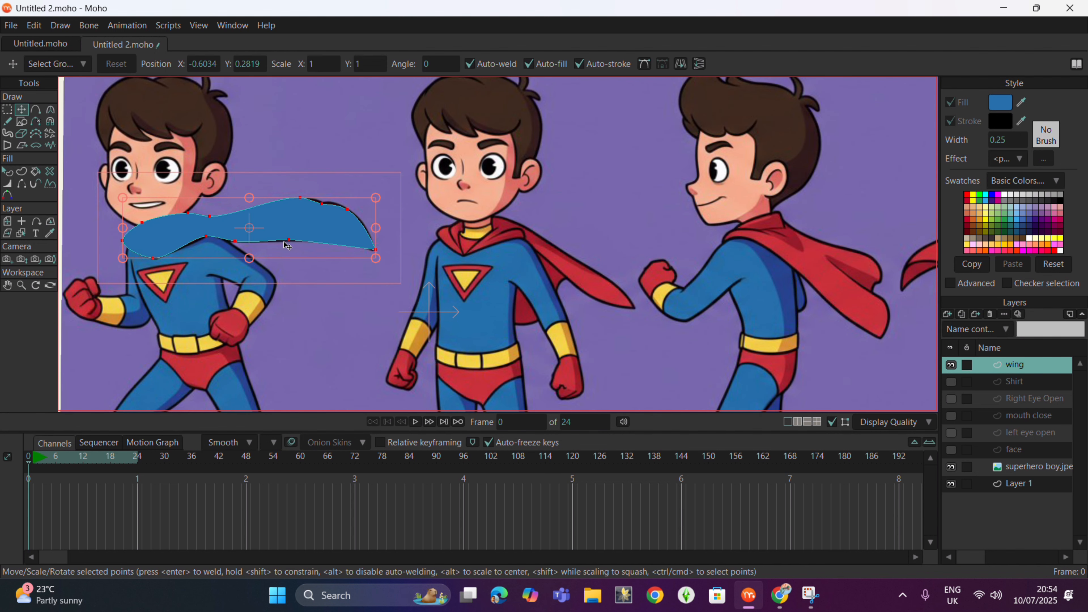
drag(287, 245, 591, 211)
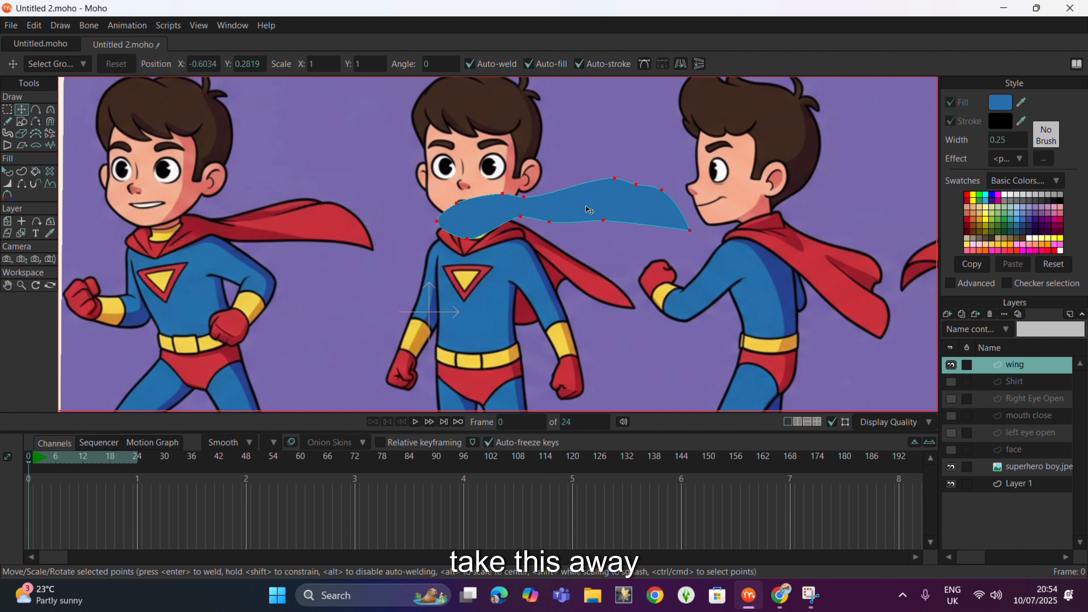
Step: Fill the cape shape with the red of the reference cape
click(7, 171)
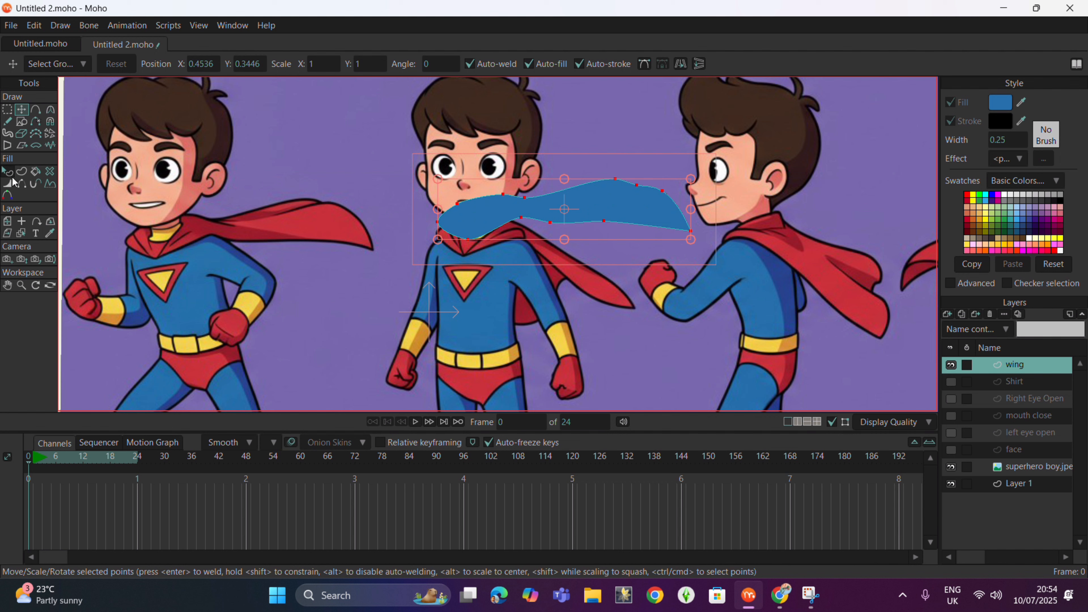
click(640, 213)
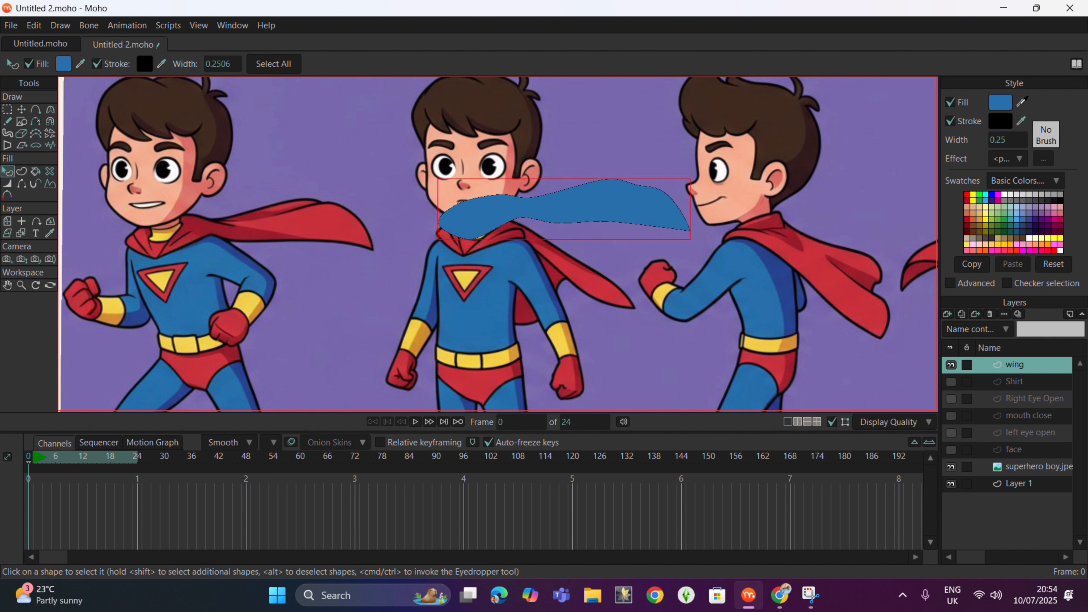
click(967, 195)
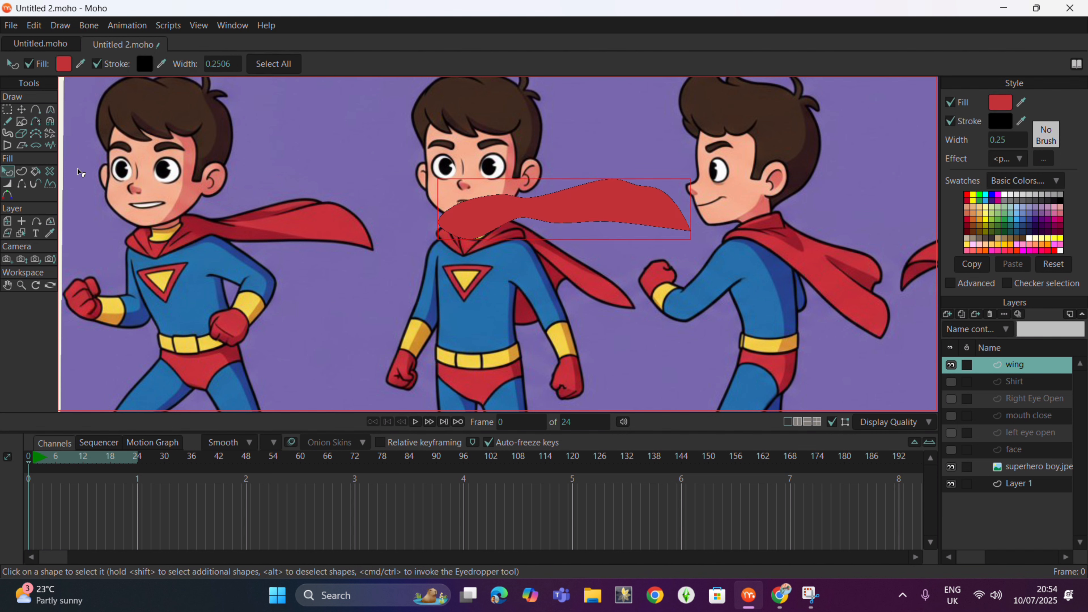
Step: Rotate the cape to slope down behind the front-facing boy's shoulder, and place the wing layer below the Shirt layer
click(22, 110)
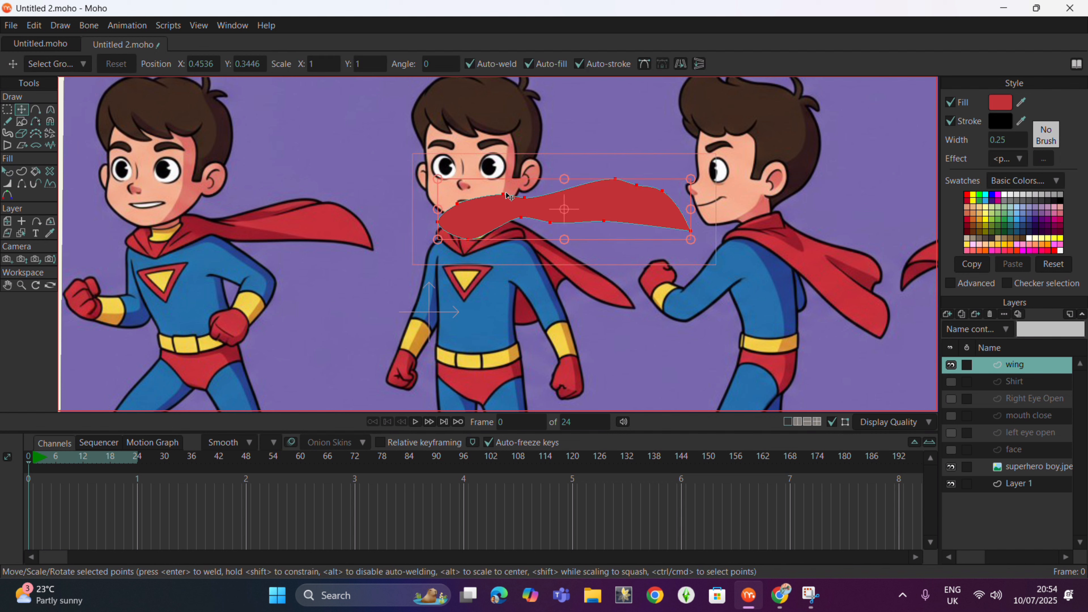
drag(688, 252, 588, 346)
click(569, 198)
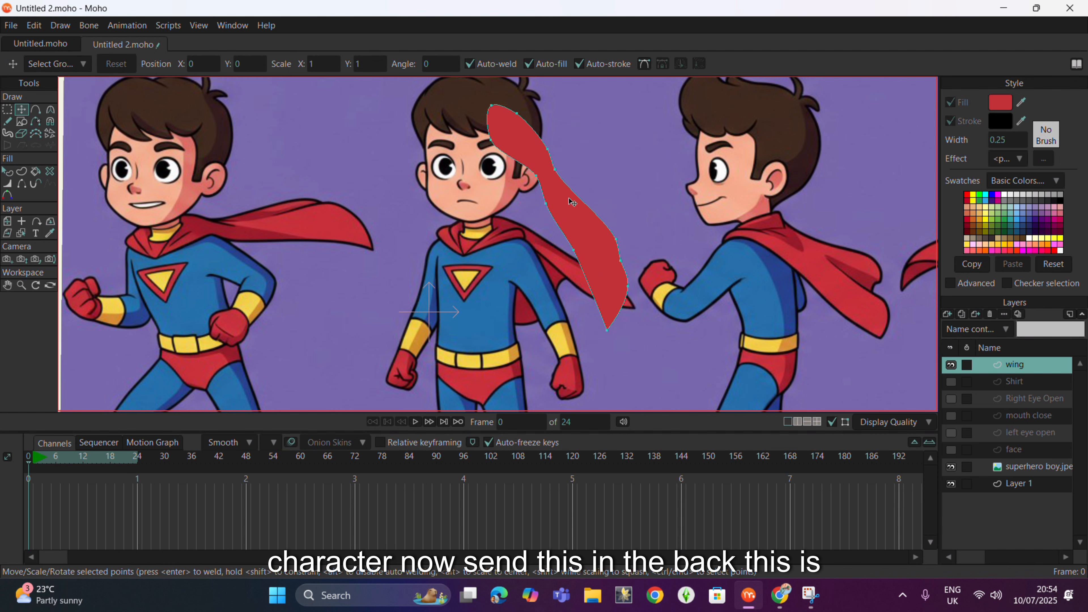
mouse_move(560, 201)
mouse_down()
mouse_move(571, 230)
mouse_move(575, 214)
mouse_up()
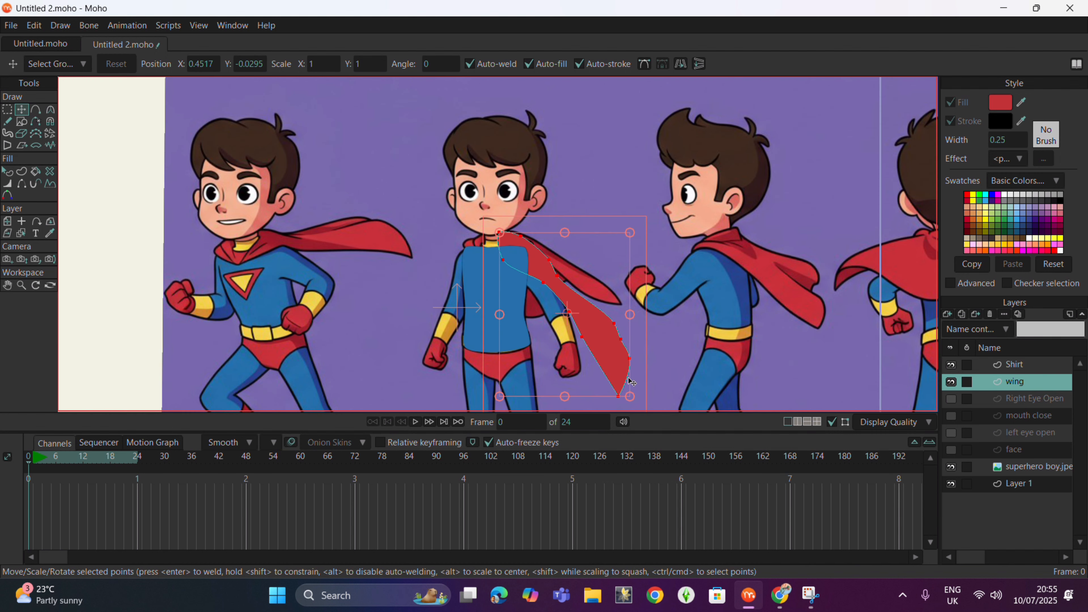
Step: Reshape the cape by pulling its lower points up near the fist and its top point across to the opposite shoulder
click(585, 340)
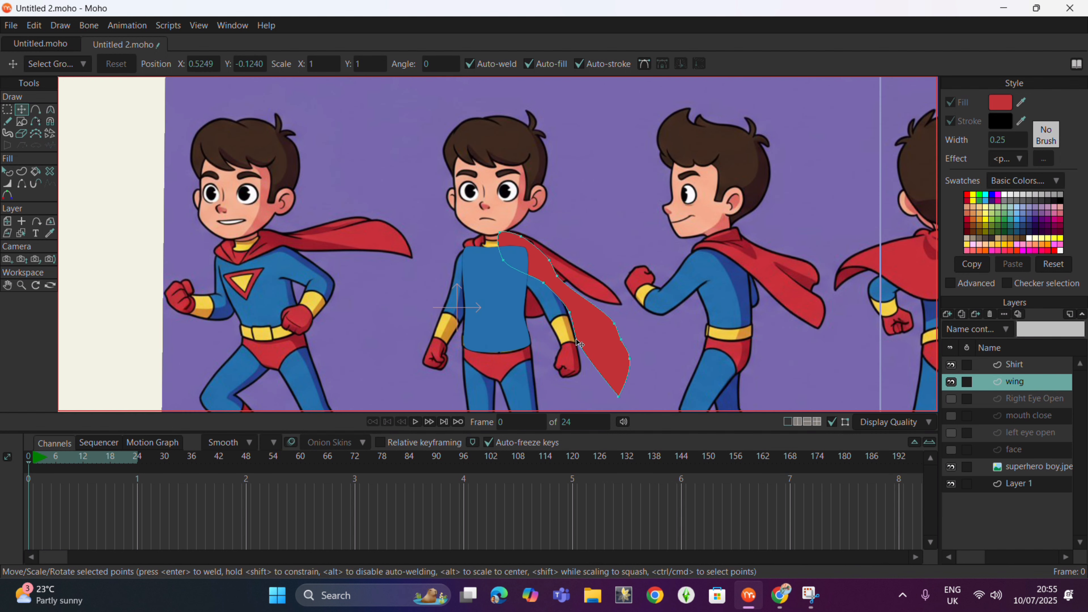
drag(618, 396, 579, 349)
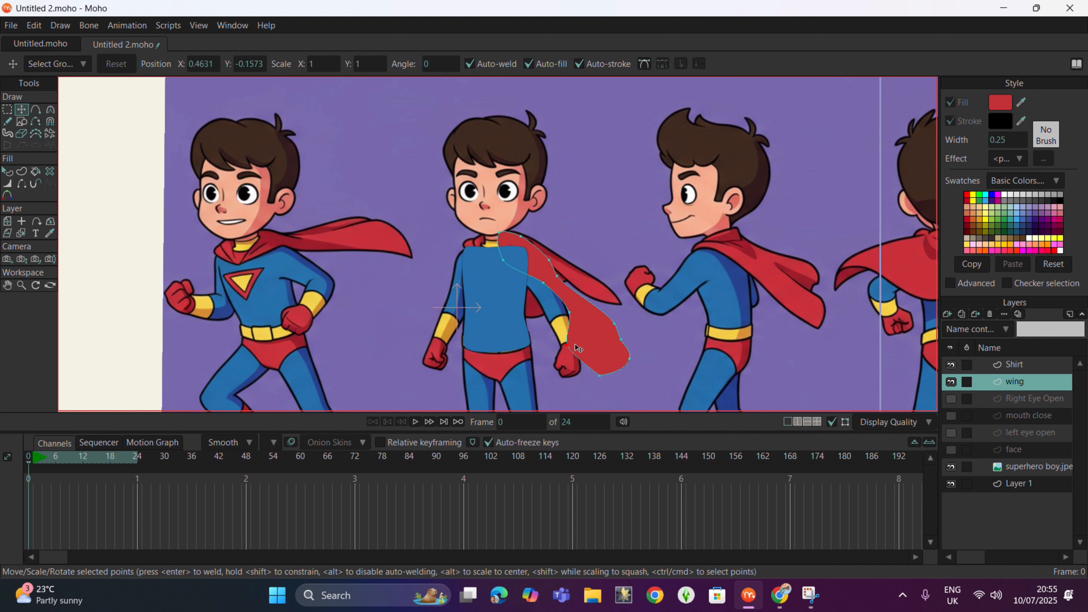
drag(500, 235, 466, 246)
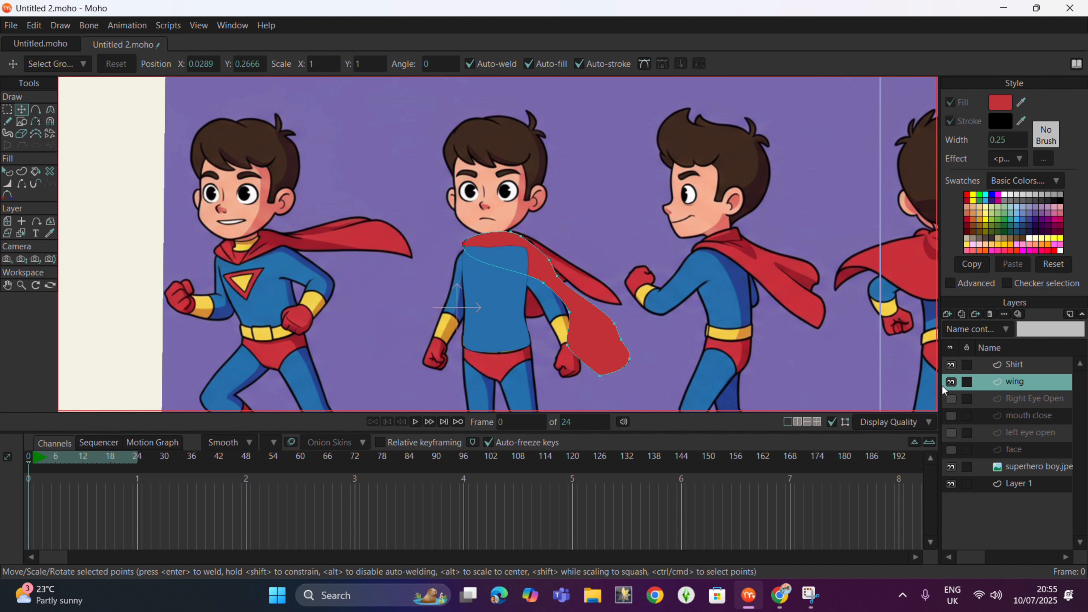
Step: Hide the Shirt and wing layers, and trace the front-facing boy's red collar on the Shirt layer with Add Point
click(951, 365)
click(952, 382)
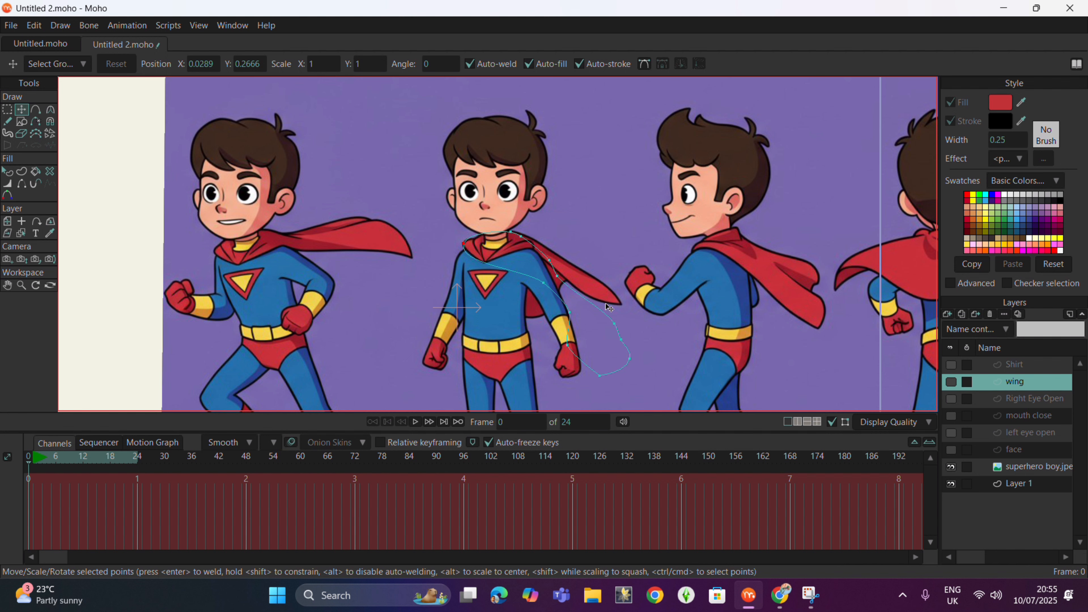
scroll(511, 253, up, 4)
click(1015, 366)
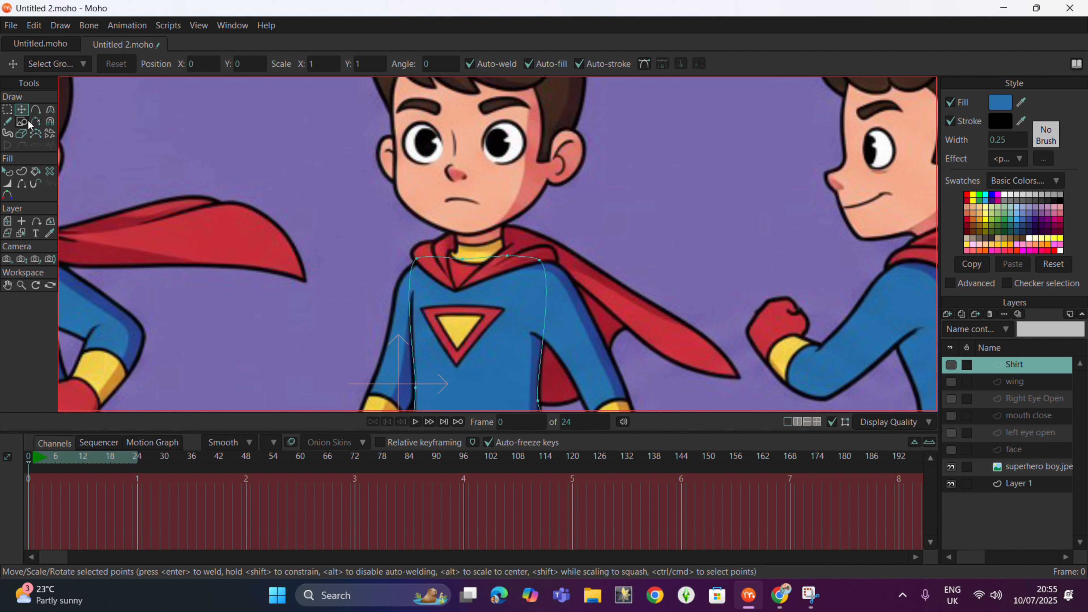
click(33, 108)
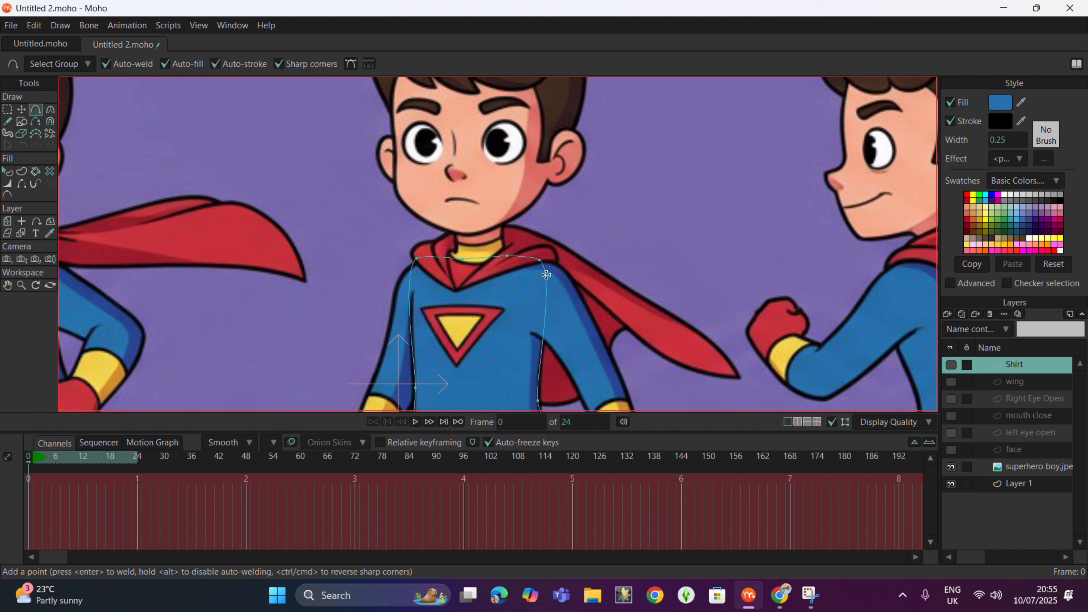
mouse_move(557, 260)
mouse_down()
mouse_move(457, 298)
mouse_move(398, 248)
mouse_up()
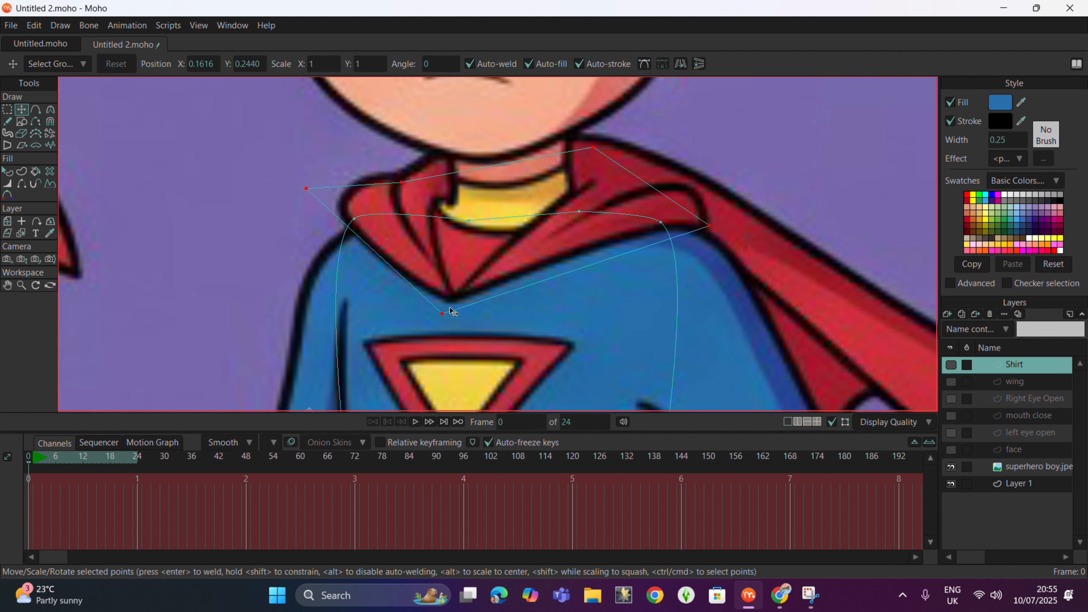
Step: Move the collar's points onto the reference's front tip and shoulder edge, and curve its outline to match
drag(451, 311, 461, 300)
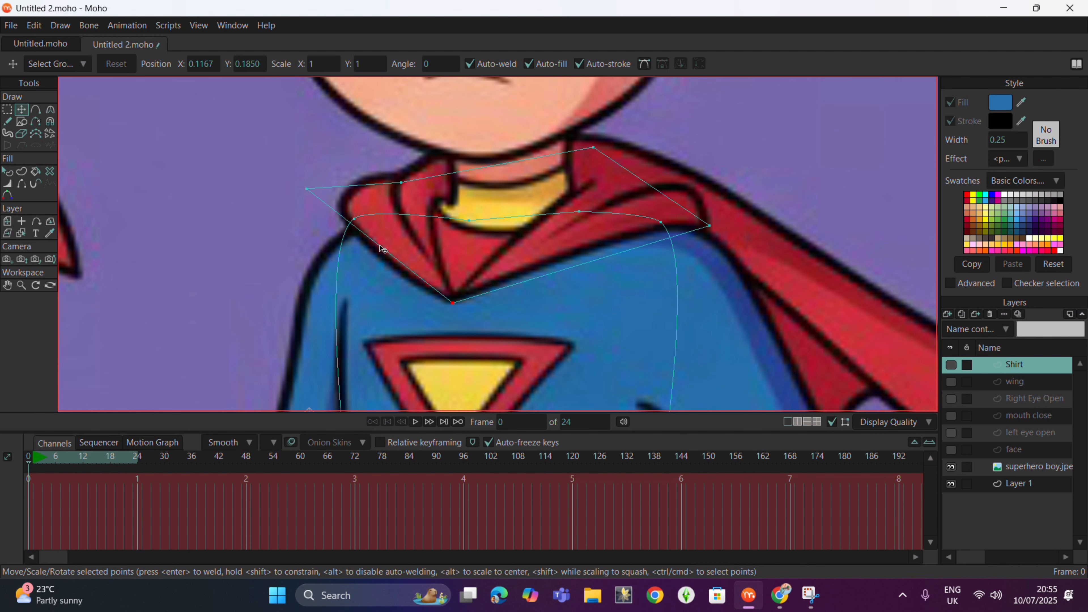
drag(307, 189, 435, 224)
click(51, 109)
drag(322, 252, 337, 249)
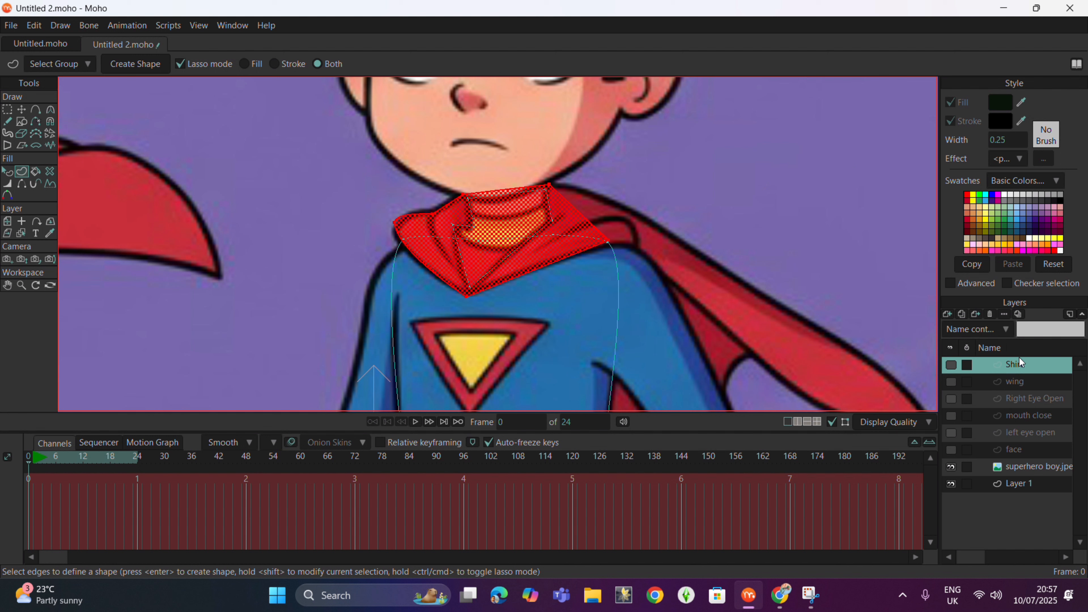
Step: Show the Shirt and wing layers again and select the points of the collar outline
click(620, 300)
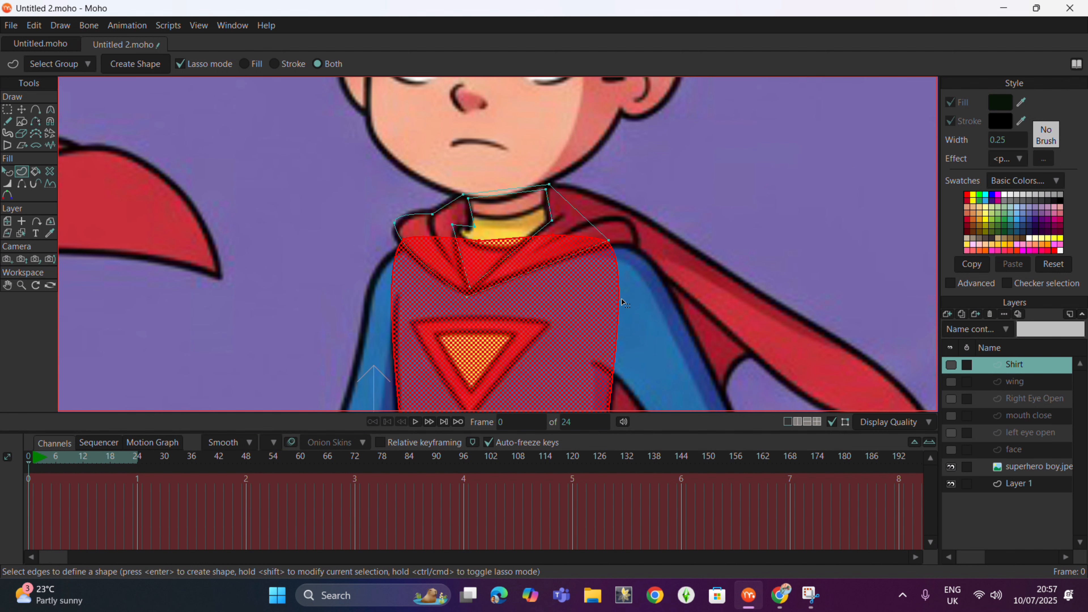
click(22, 109)
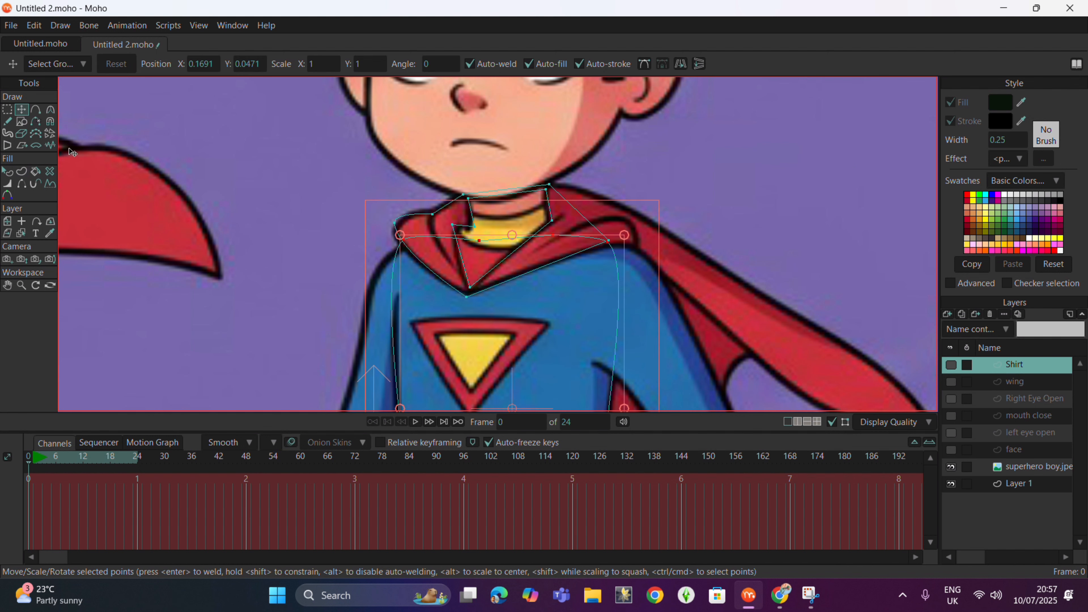
click(949, 384)
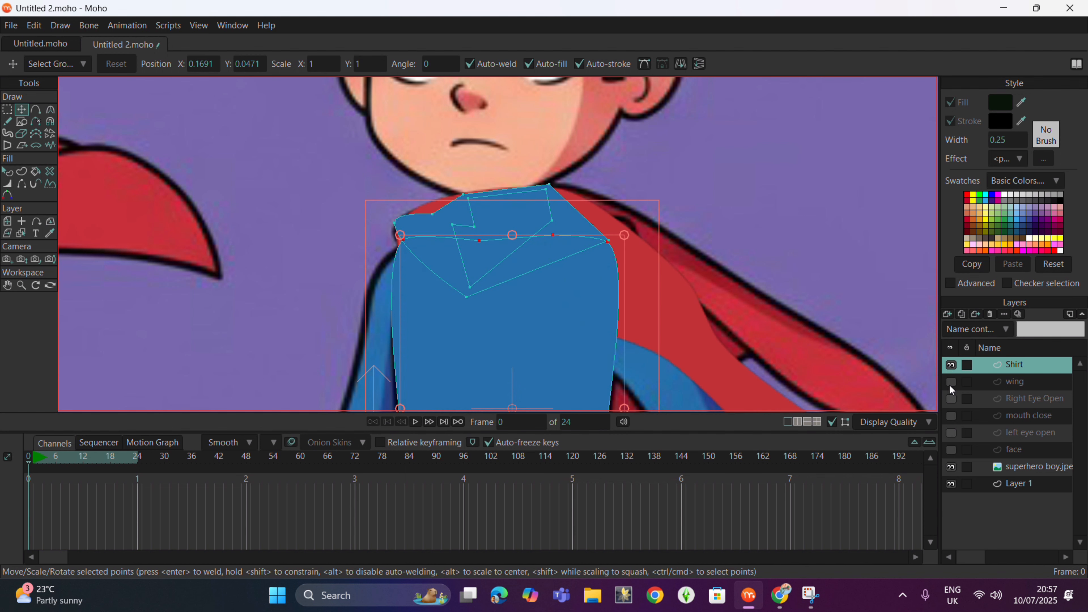
click(540, 267)
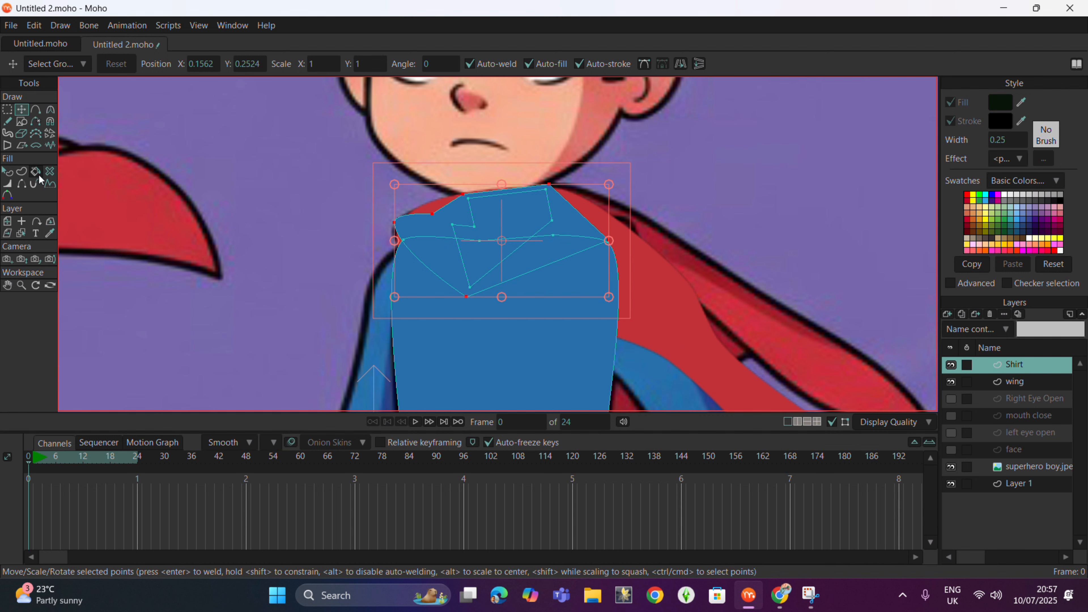
Step: Select the collar shape and change its fill to red sampled from the cape
click(8, 172)
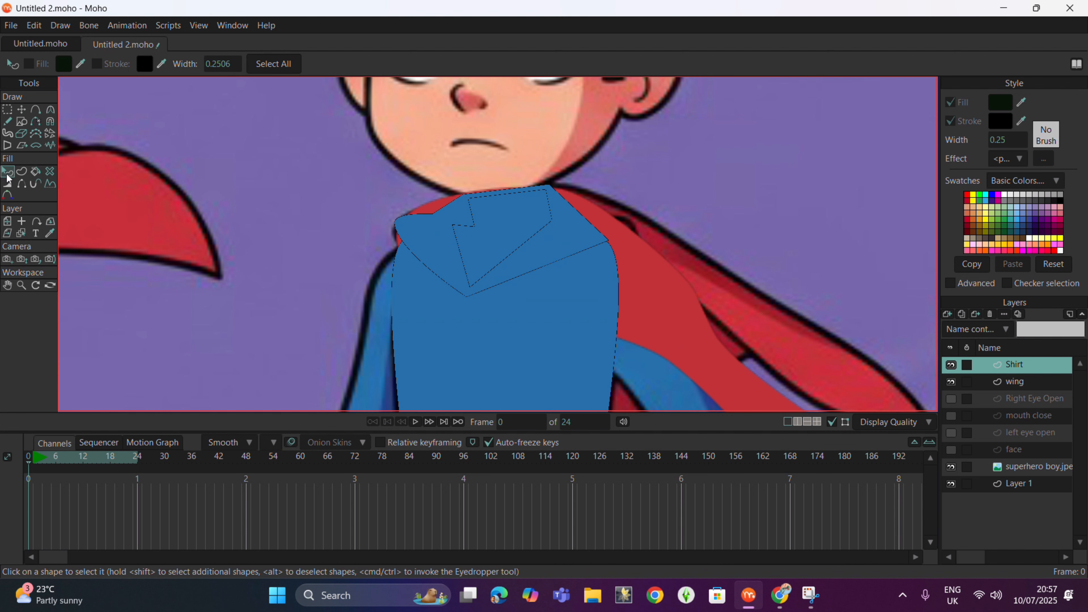
click(403, 225)
scroll(510, 247, down, 5)
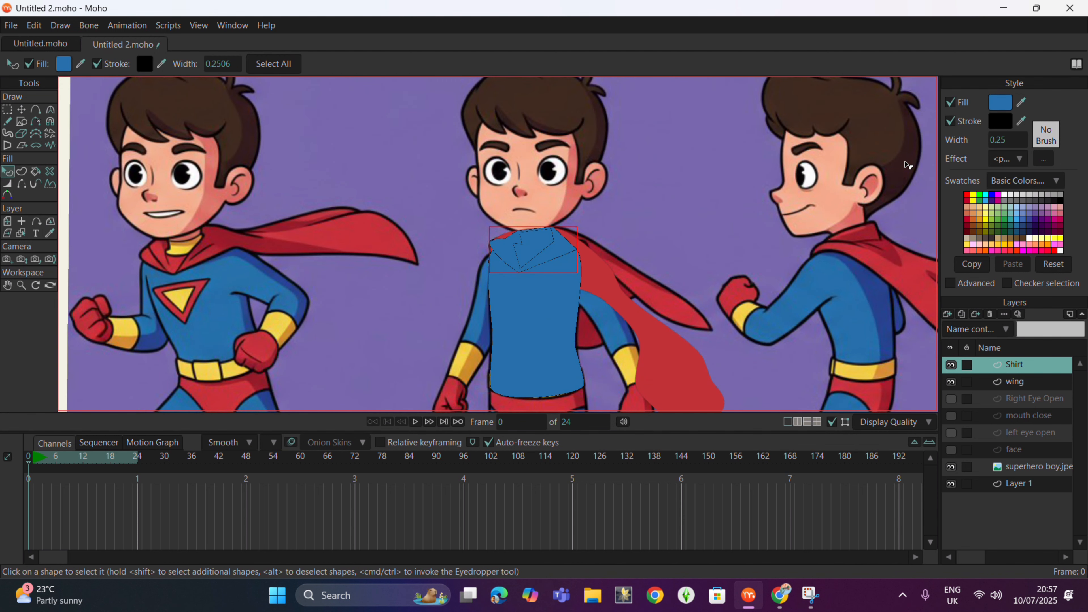
drag(1026, 97, 675, 299)
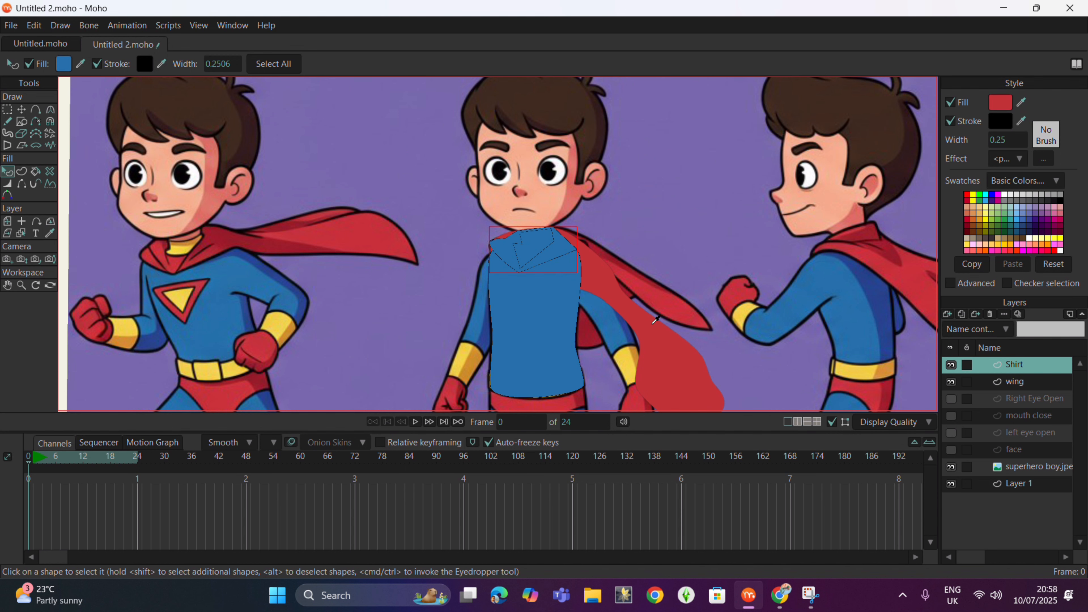
Step: Select the neck shape inside the red collar on the Shirt layer
click(553, 245)
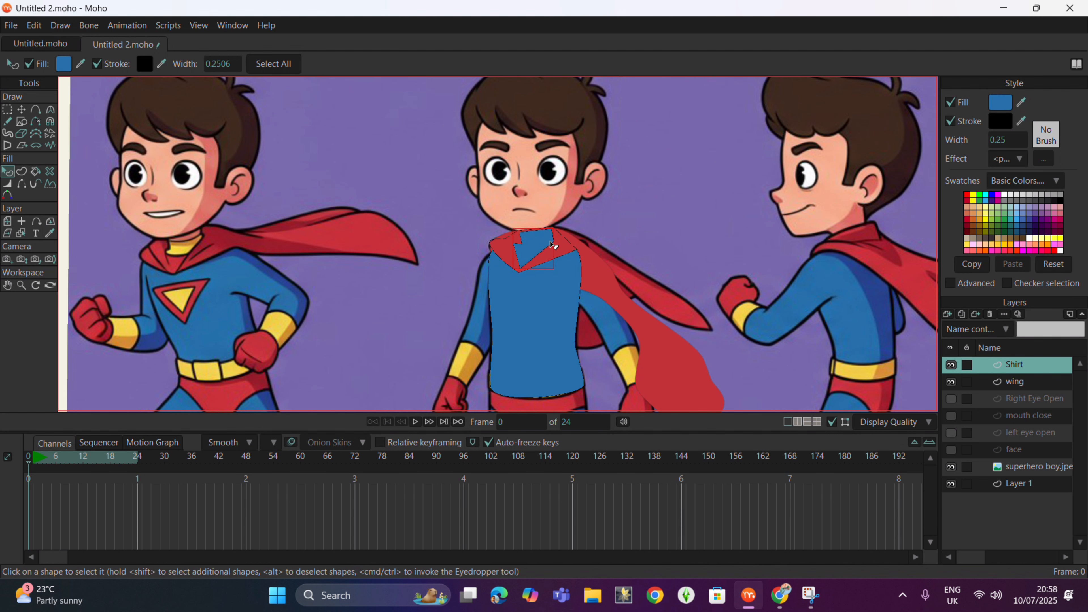
scroll(548, 230, up, 1)
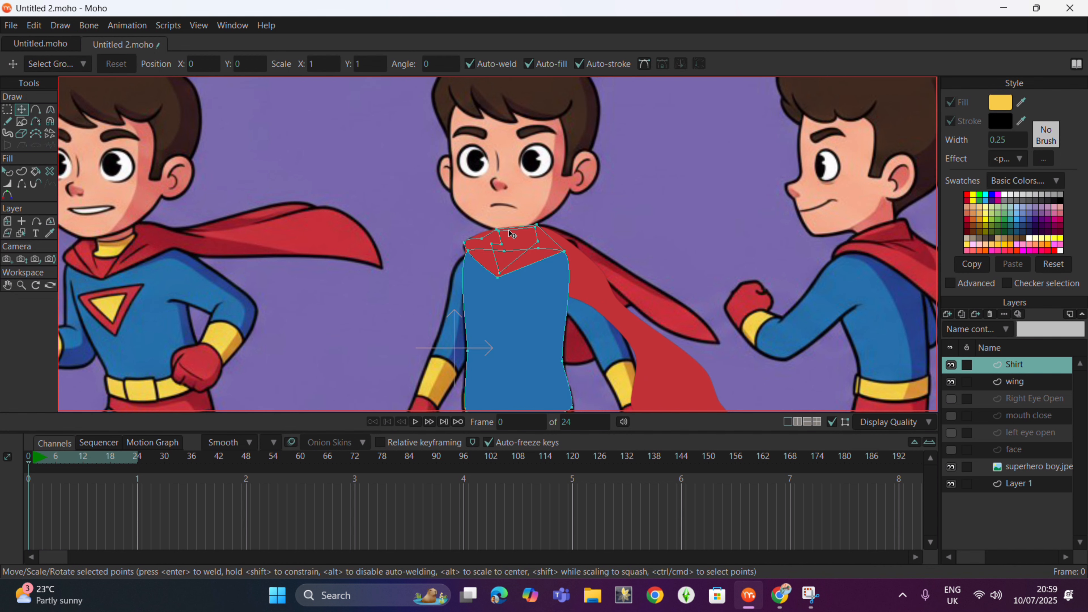
click(464, 20)
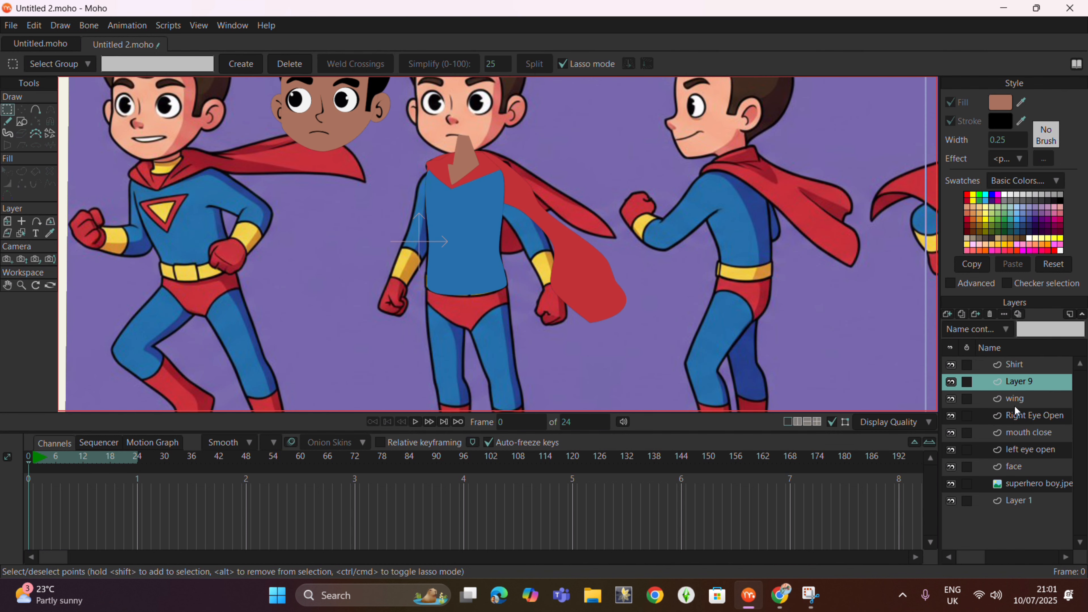
Step: Hide the wing and Shirt layers and rename Layer 9 as "left hand"
click(952, 398)
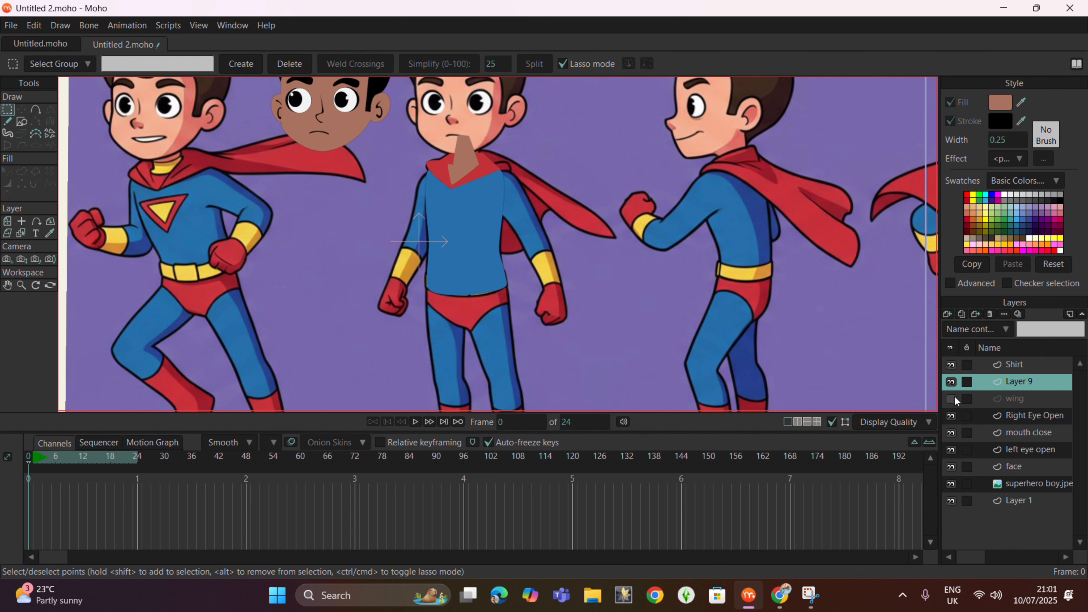
click(951, 365)
double_click(1028, 384)
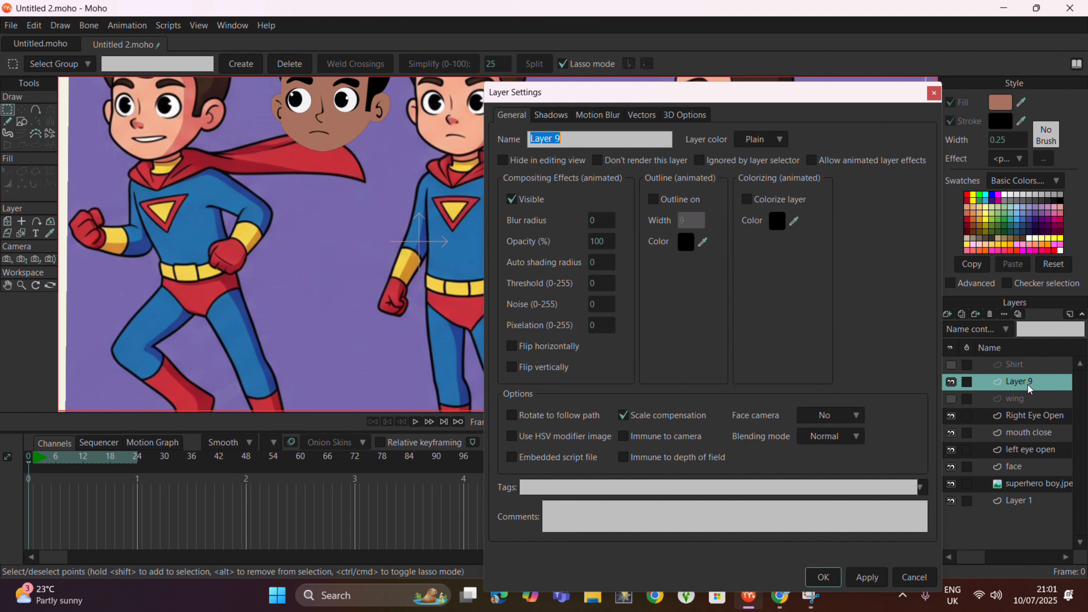
text(left hand)
click(838, 581)
Step: Trace the front-facing boy's cape-side upper arm on the left hand layer with Add Point
click(22, 122)
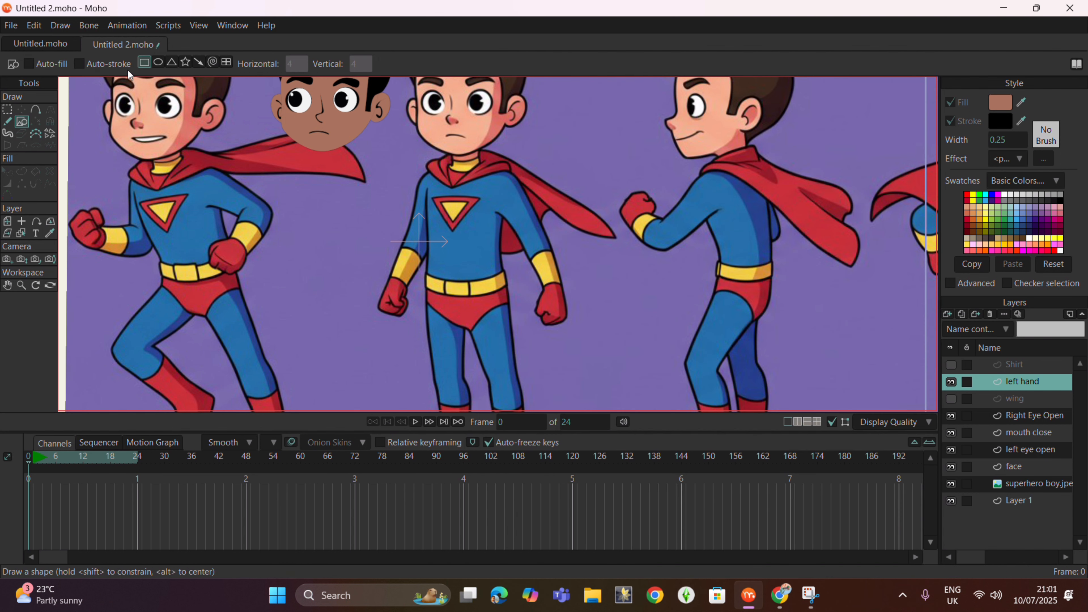
key(a)
mouse_move(513, 176)
mouse_down()
mouse_move(549, 243)
mouse_move(515, 231)
mouse_move(488, 185)
mouse_move(492, 171)
mouse_up()
drag(492, 171, 513, 177)
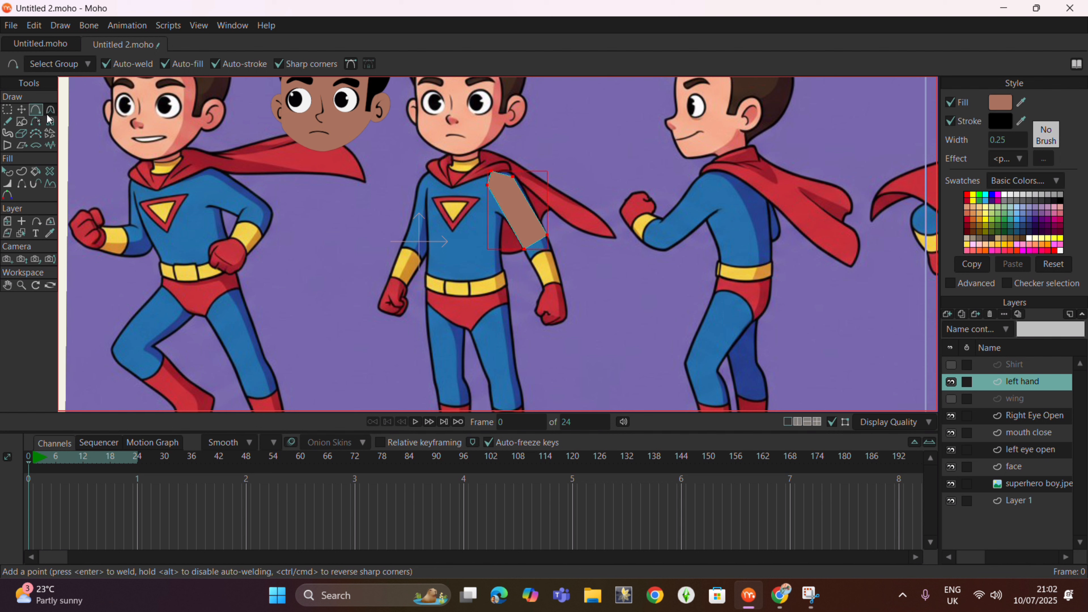
Step: Move the upper arm's elbow points onto the reference and adjust the curvature to round both ends
click(21, 110)
drag(509, 317, 478, 303)
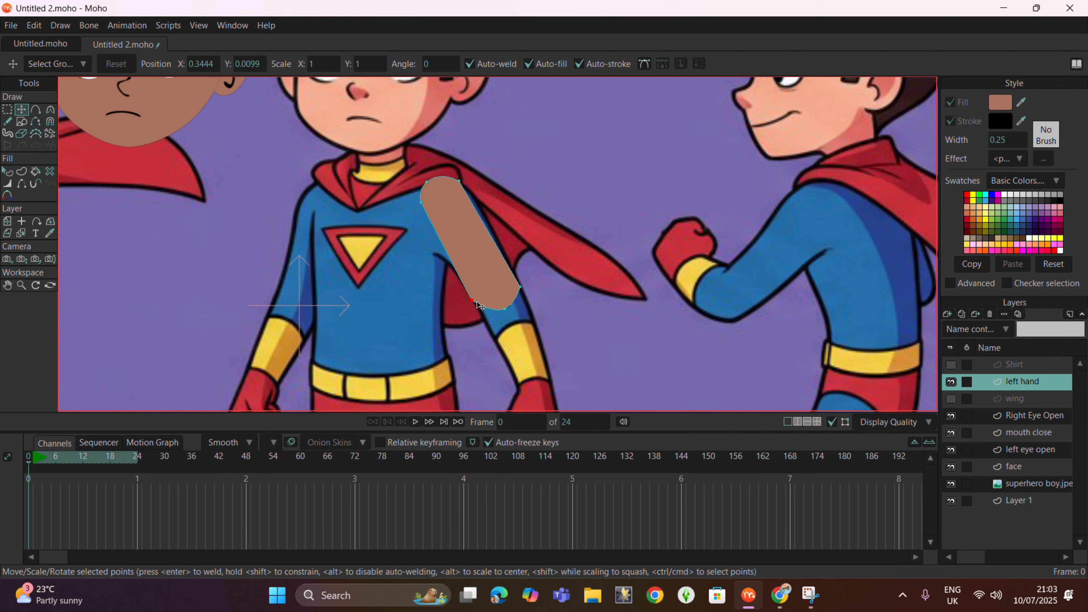
click(51, 109)
click(516, 279)
drag(560, 309, 522, 306)
click(459, 181)
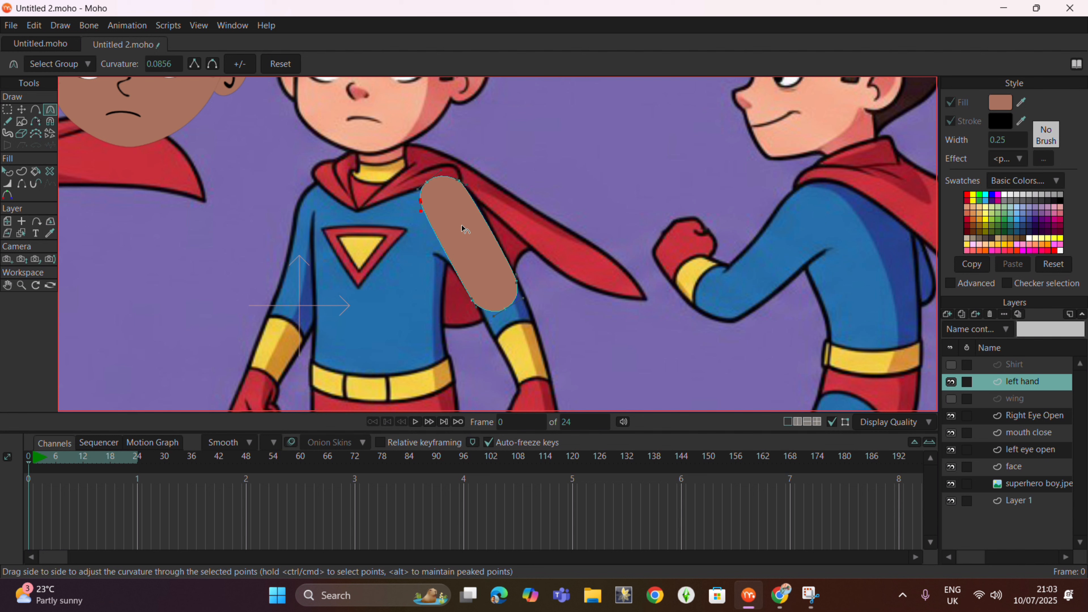
Step: Fill the upper arm shape with blue sampled from the side-view boy's shirt
click(8, 173)
click(458, 221)
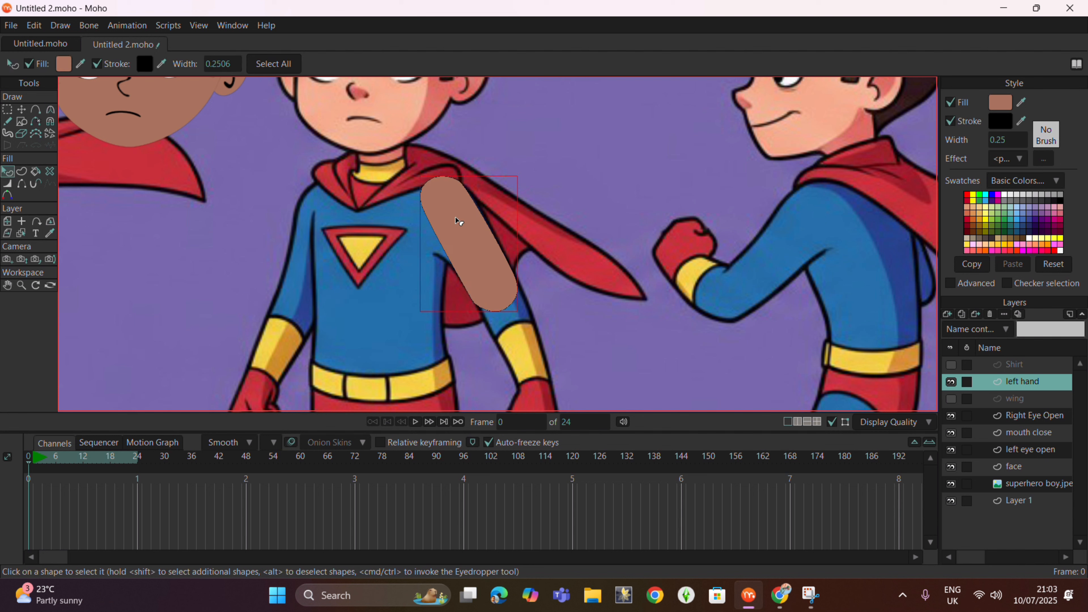
click(1023, 102)
click(790, 247)
scroll(472, 261, down, 5)
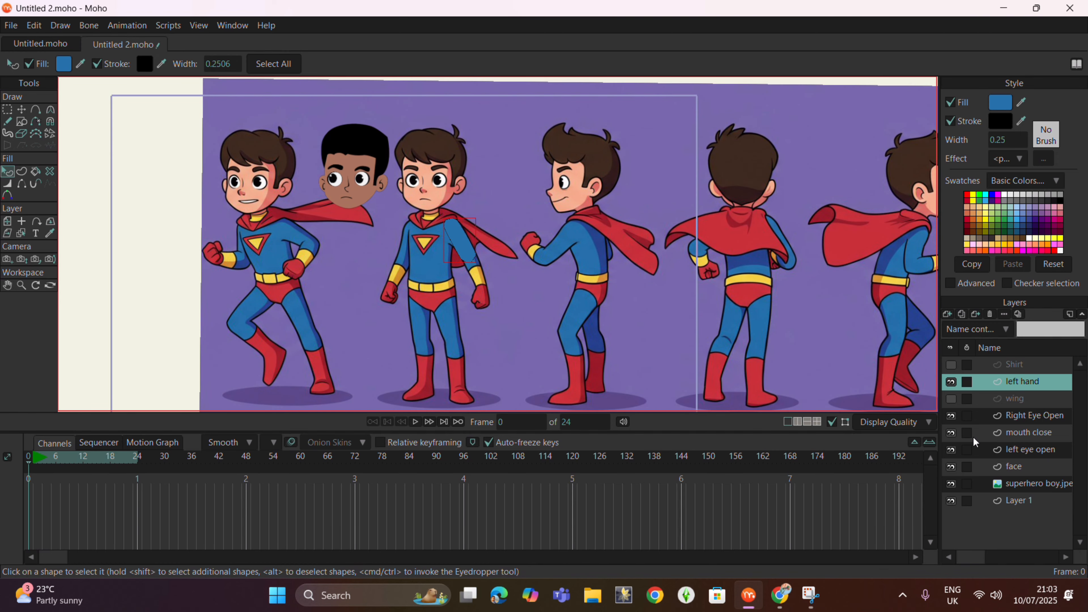
Step: Duplicate the left hand layer and rename the copy as "foreHand"
right_click(1020, 383)
click(1034, 457)
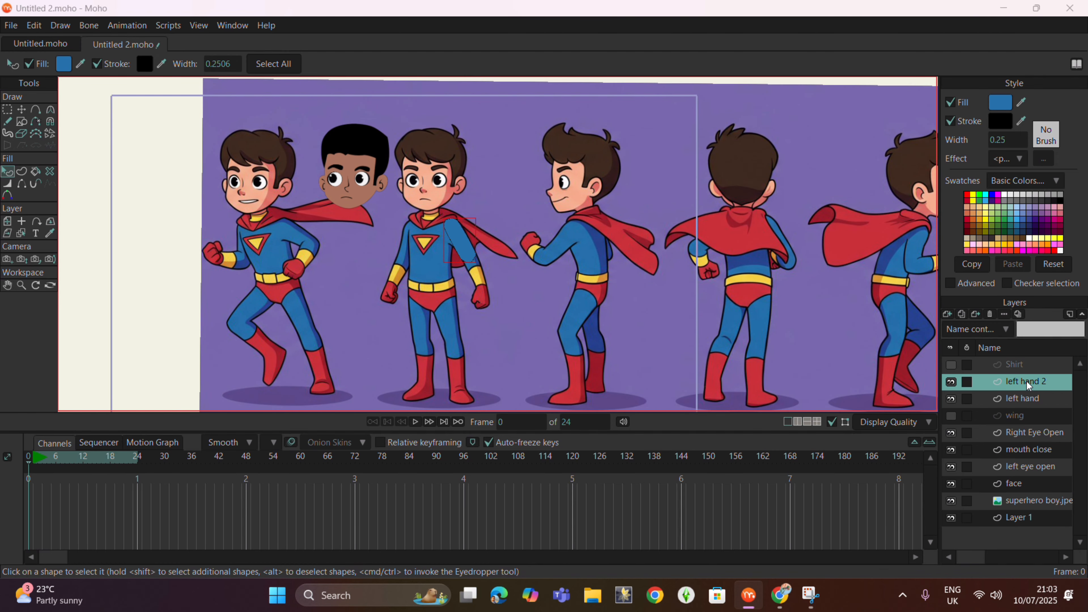
double_click(1027, 381)
text(fo)
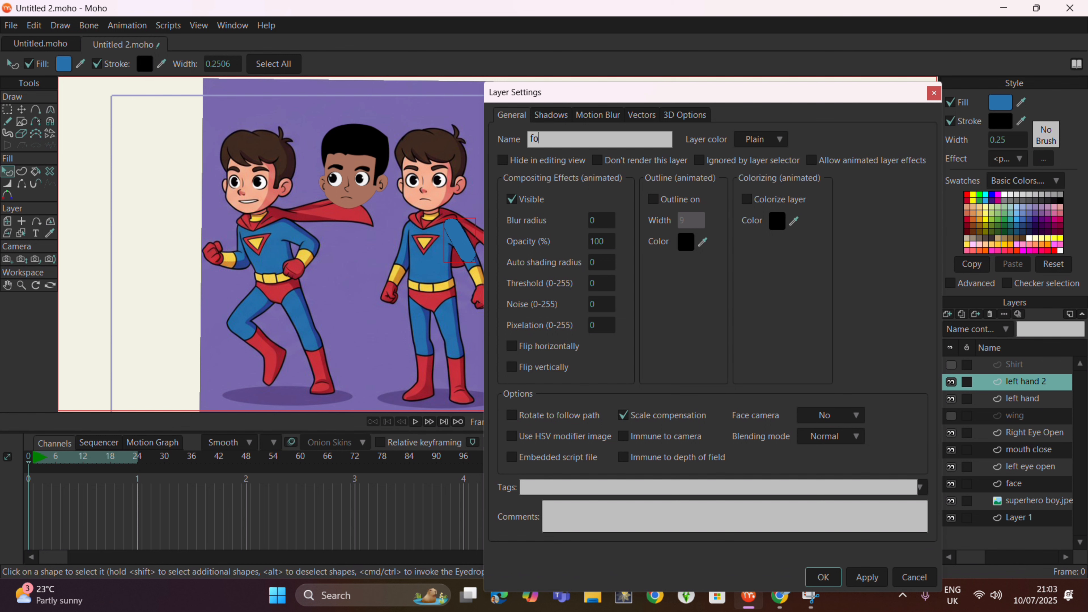
text(reHand)
click(818, 575)
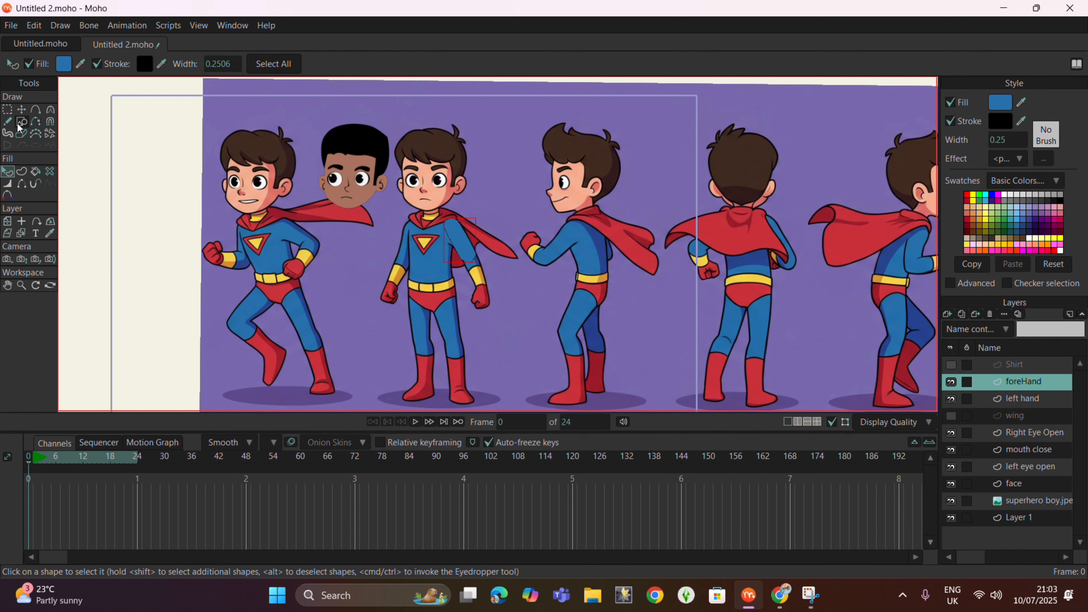
Step: Move the duplicated arm shape down from the elbow and fit its points to the reference forearm, ending at the fist
click(21, 110)
drag(466, 261, 489, 304)
key(ctrl+z)
key(ctrl+a)
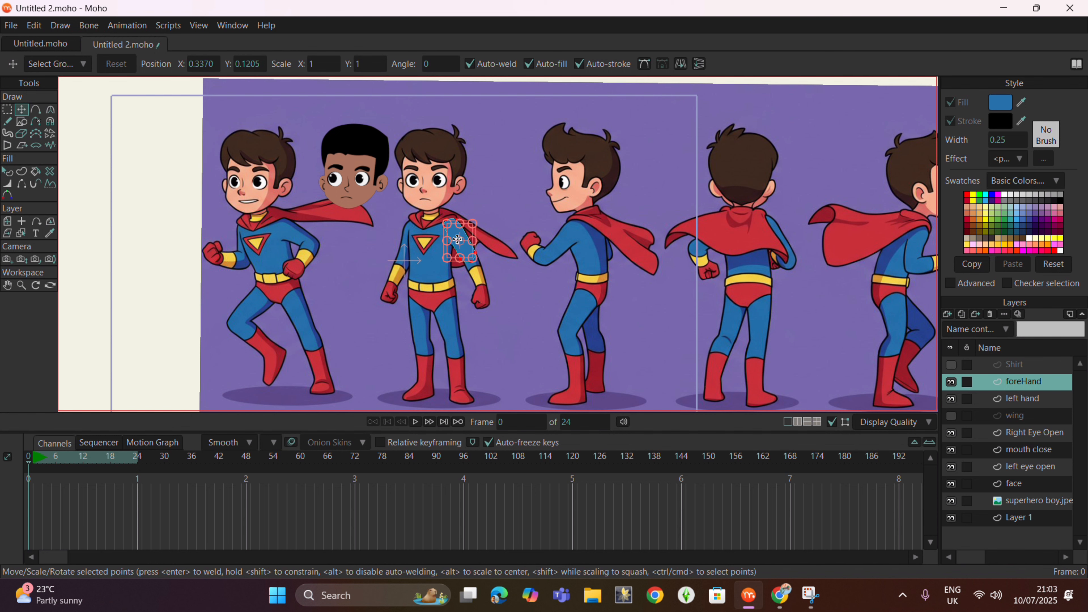
drag(455, 231, 490, 292)
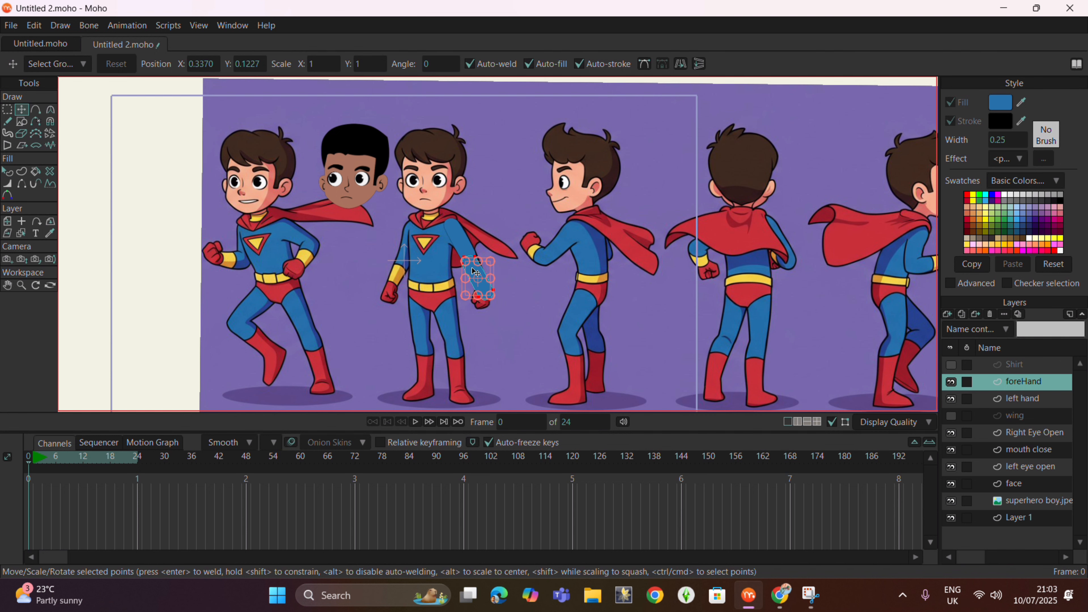
scroll(437, 219, up, 10)
key(ctrl+z)
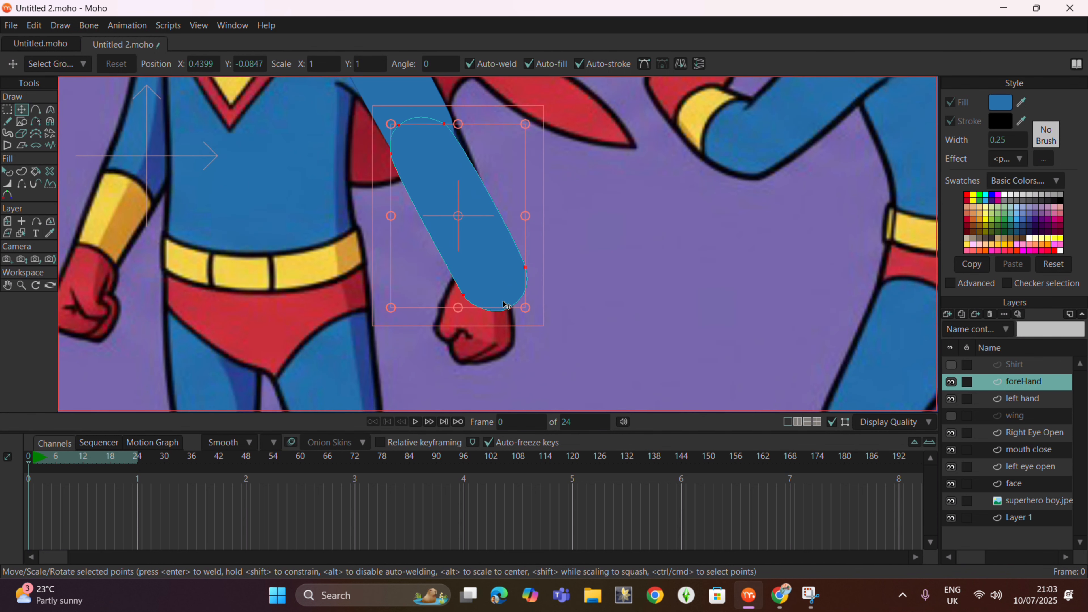
scroll(507, 306, down, 5)
scroll(522, 257, down, 3)
scroll(519, 254, up, 3)
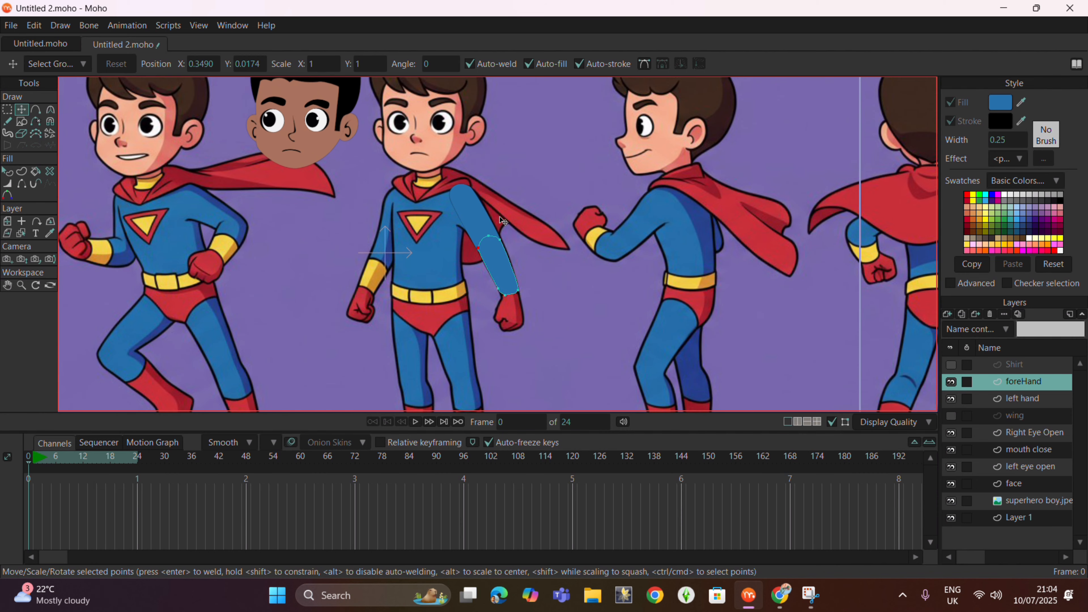
Step: Rename the foreHand layer as "L foreHand"
click(1022, 399)
click(1023, 379)
double_click(1023, 378)
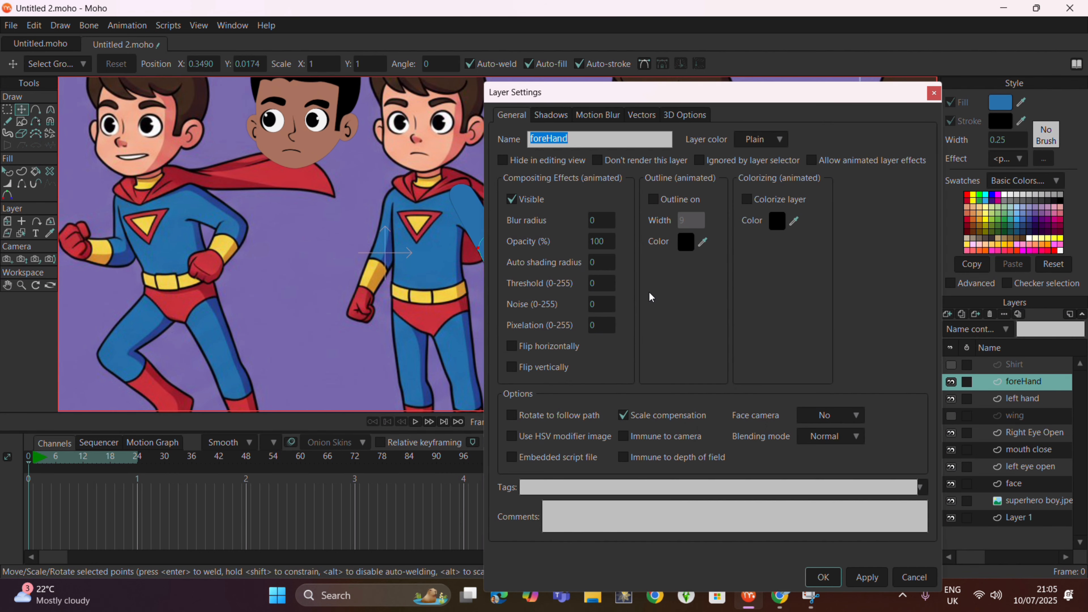
click(531, 138)
text(L)
click(867, 577)
click(824, 577)
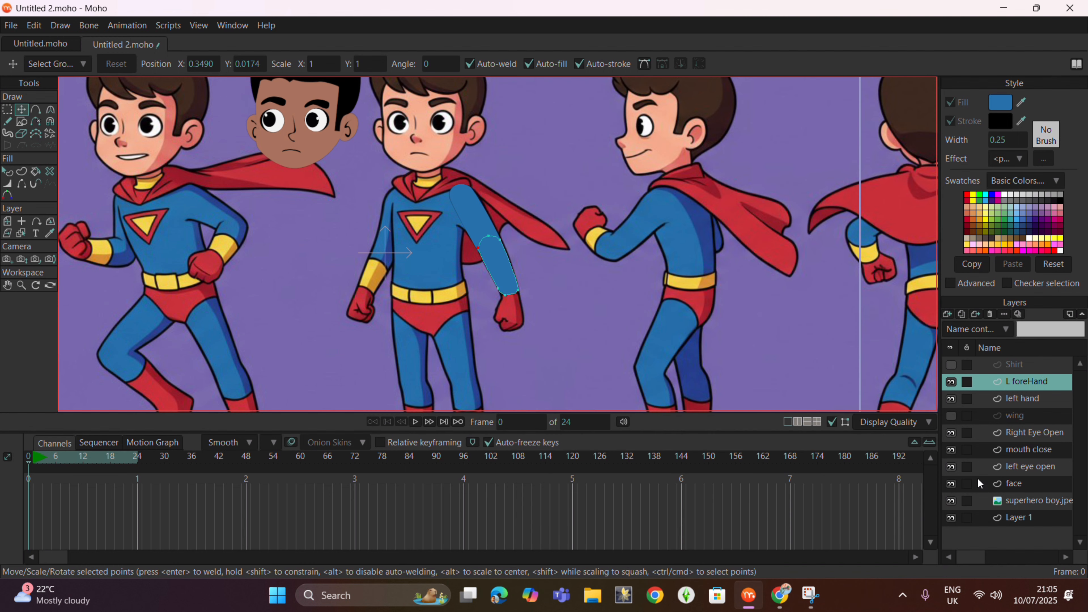
Step: Rename the left hand layer as "L left hand"
double_click(1007, 398)
click(531, 138)
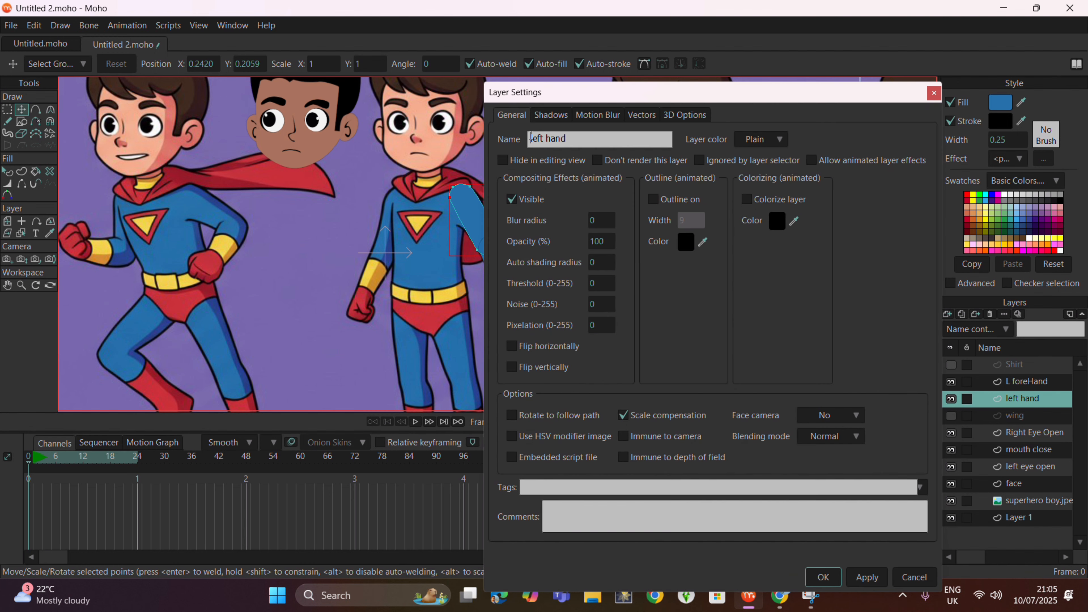
text(l)
click(873, 577)
click(824, 576)
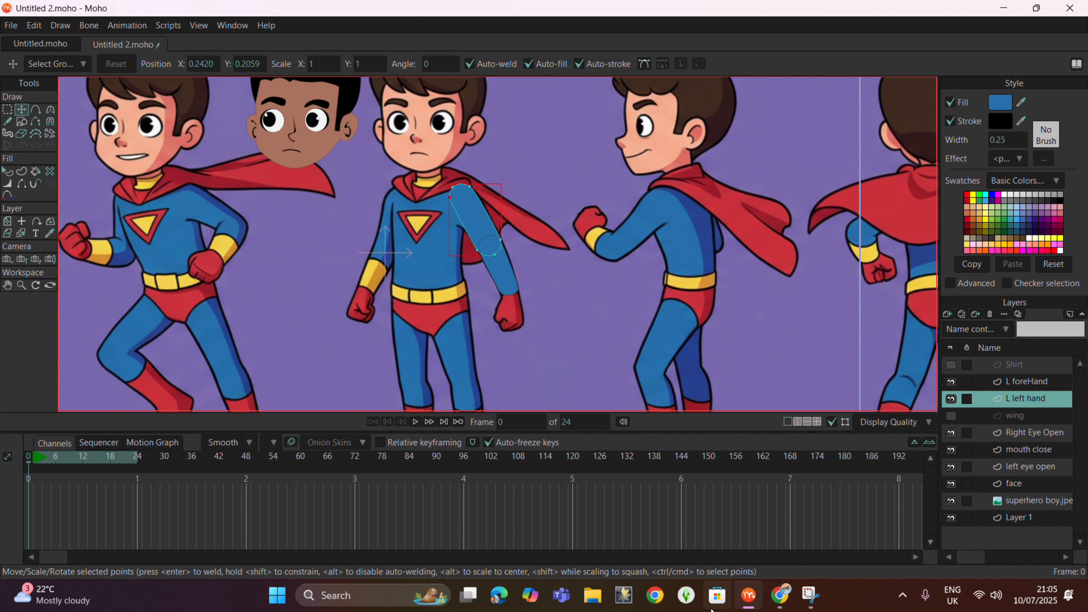
Step: Duplicate the L foreHand and L left hand layers
right_click(1019, 388)
click(1031, 456)
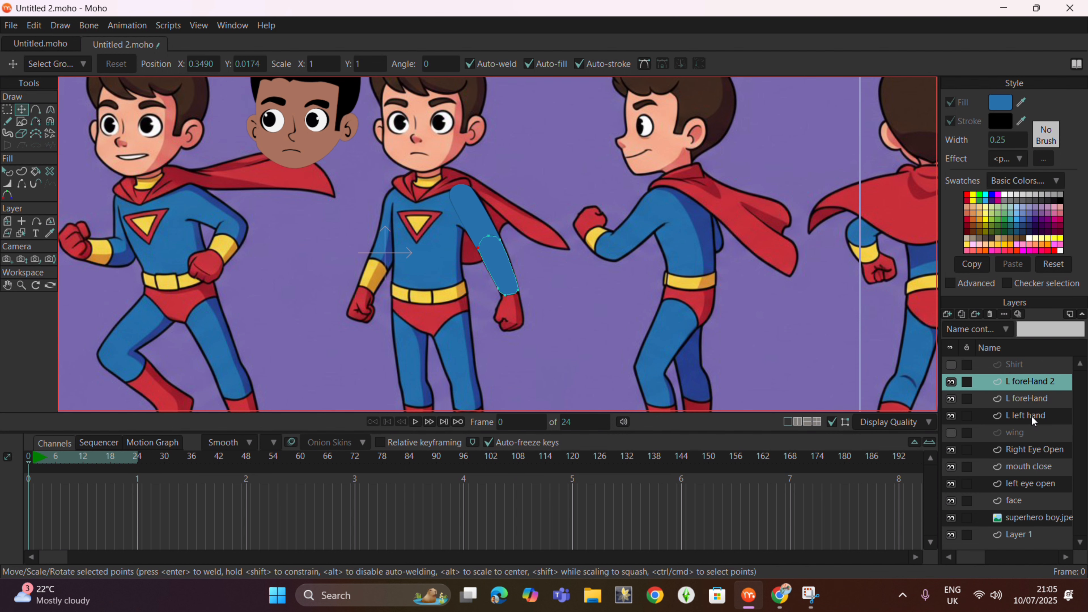
right_click(1031, 415)
click(1026, 489)
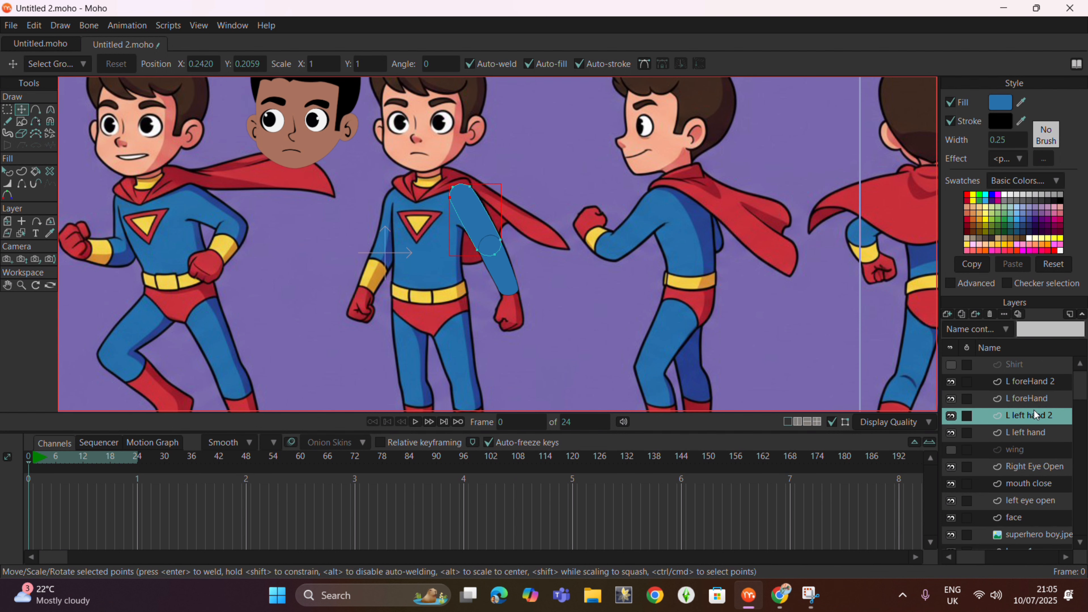
Step: Rename the duplicated forearm layer as "R foreHand" and the duplicated upper arm layer as "R left hand"
double_click(1027, 382)
drag(536, 138, 516, 138)
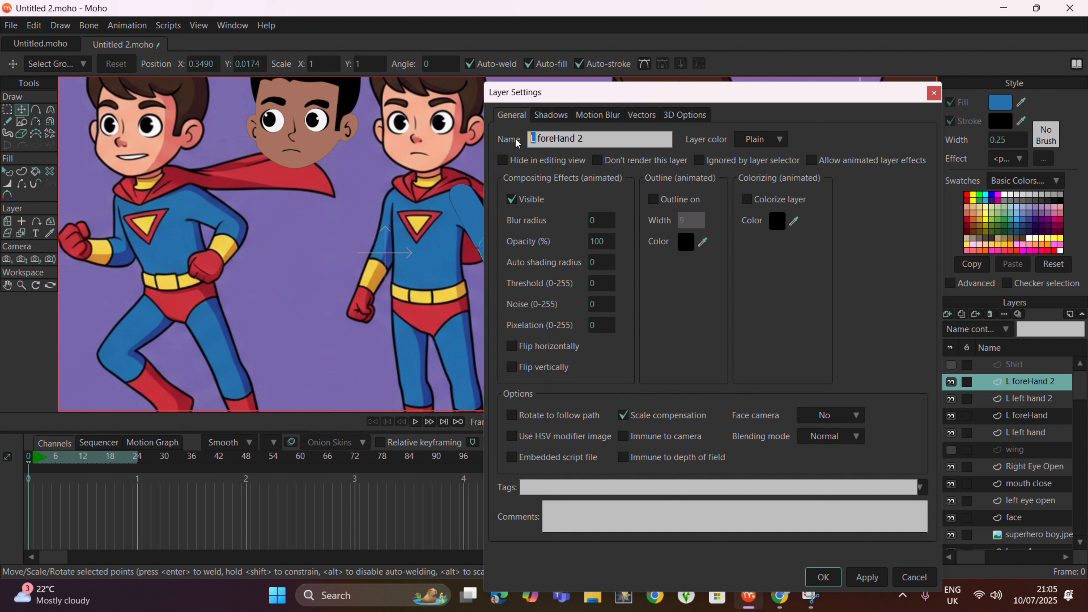
text(R)
click(823, 576)
double_click(1027, 399)
drag(574, 138, 593, 140)
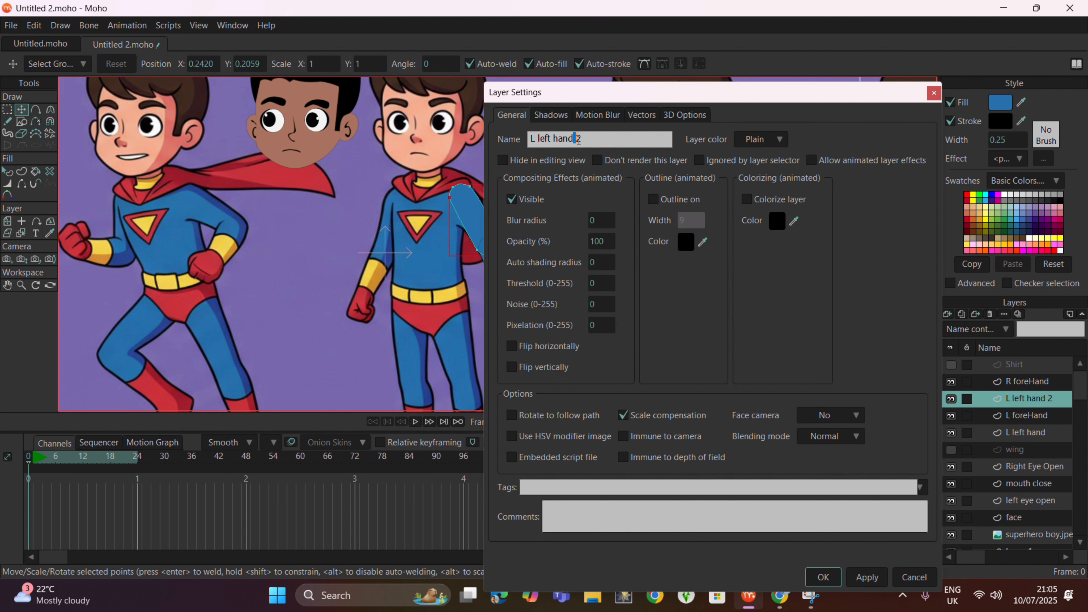
key(BackSpace)
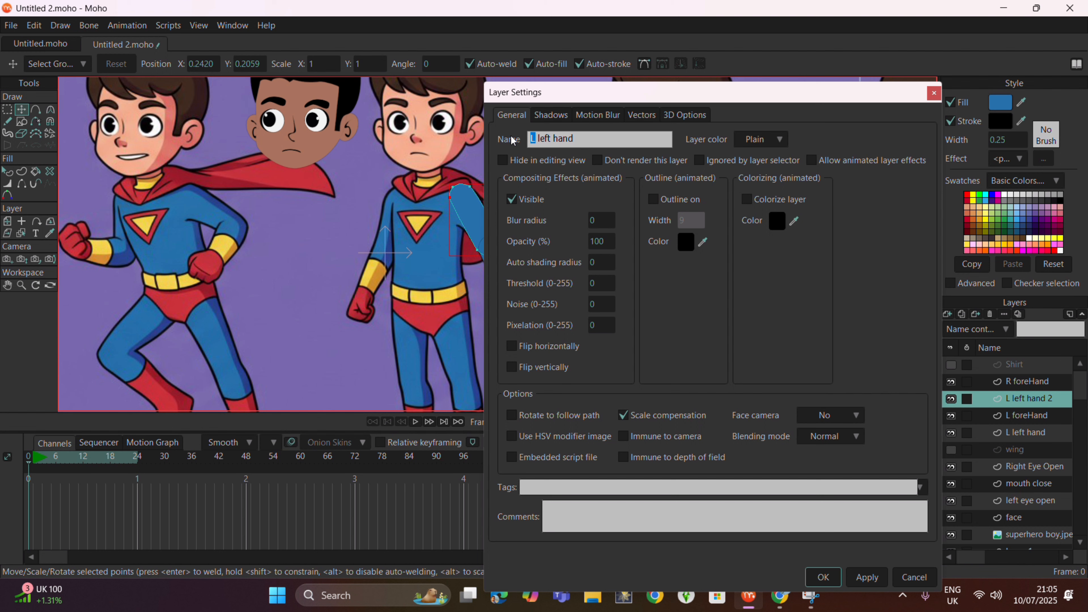
text(R)
click(823, 576)
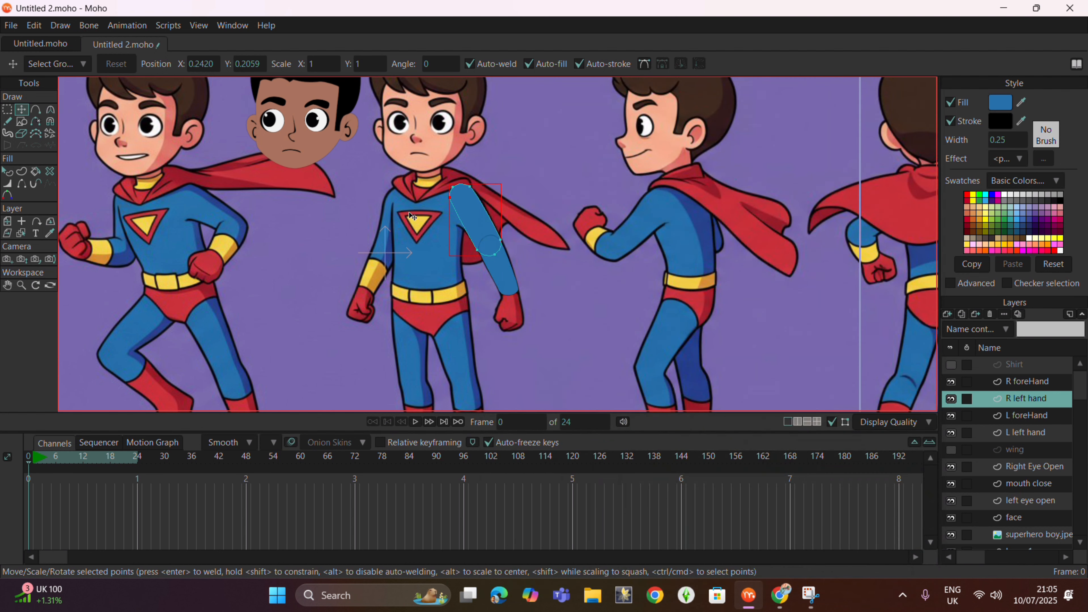
Step: Move the R left hand upper arm to the opposite shoulder of the front-facing boy and flip it horizontally
key(g)
mouse_move(470, 177)
mouse_down()
mouse_move(450, 257)
mouse_move(557, 180)
mouse_move(470, 178)
mouse_up()
key(t)
drag(479, 216, 390, 219)
click(680, 64)
Step: Move the R foreHand shape below the opposite upper arm, flip it horizontally and deselect its points
click(1024, 382)
key(g)
mouse_move(486, 230)
mouse_down()
mouse_move(589, 347)
mouse_move(510, 208)
mouse_move(486, 227)
mouse_up()
key(t)
drag(512, 279, 500, 272)
drag(505, 261, 373, 261)
click(681, 65)
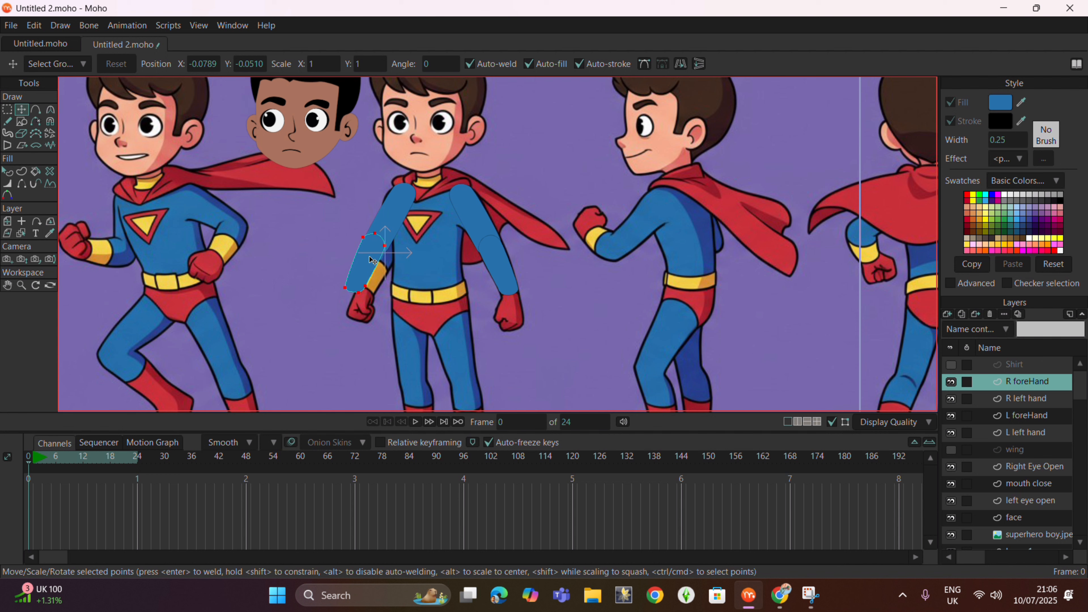
click(537, 310)
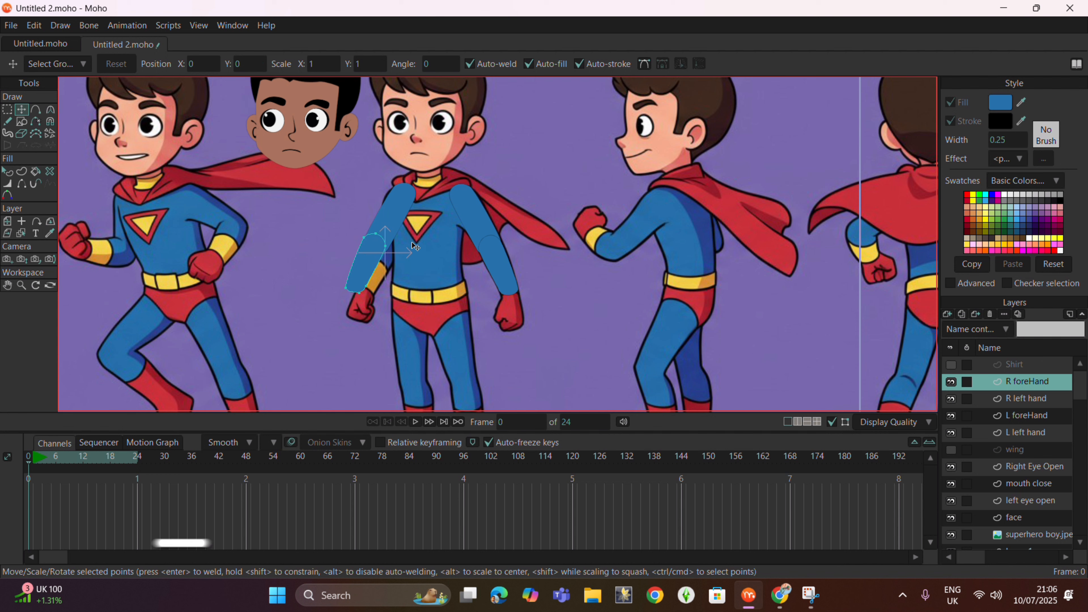
scroll(546, 292, down, 5)
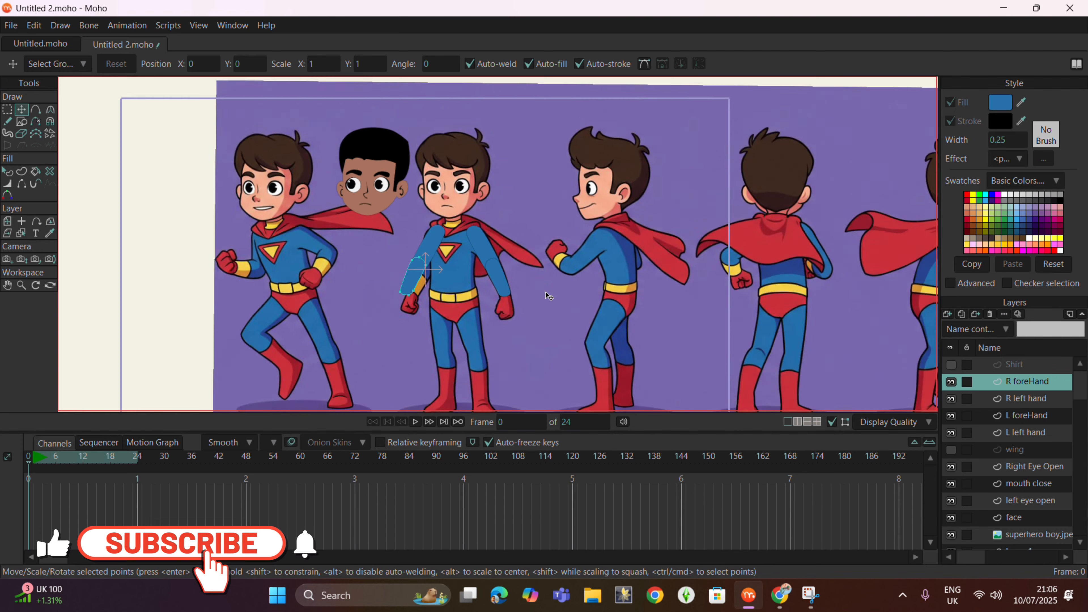
scroll(582, 292, up, 8)
scroll(611, 321, down, 4)
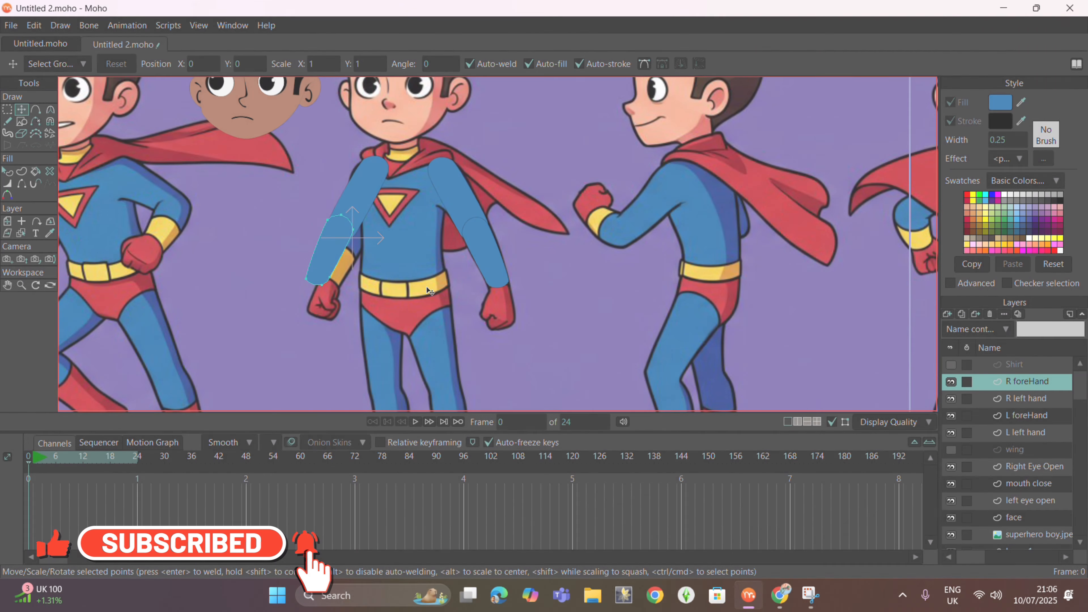